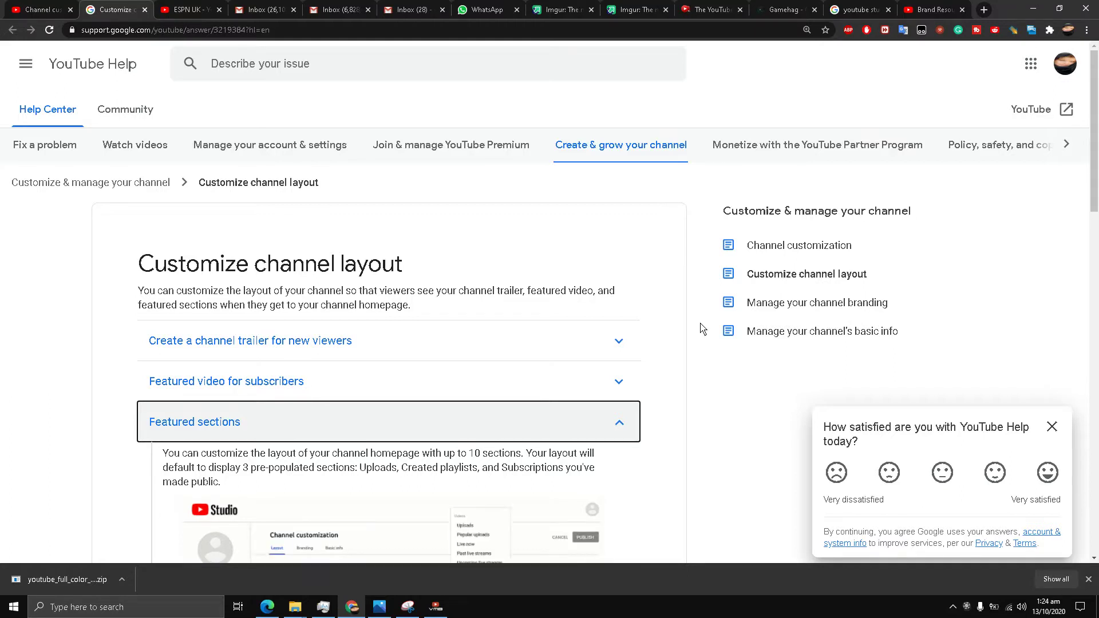
Step: Read the help article's Featured sections instructions on adding, editing and reordering channel homepage sections
{"action": "scroll", "coordinate": [64, 244], "scroll_direction": "down", "scroll_amount": 3}
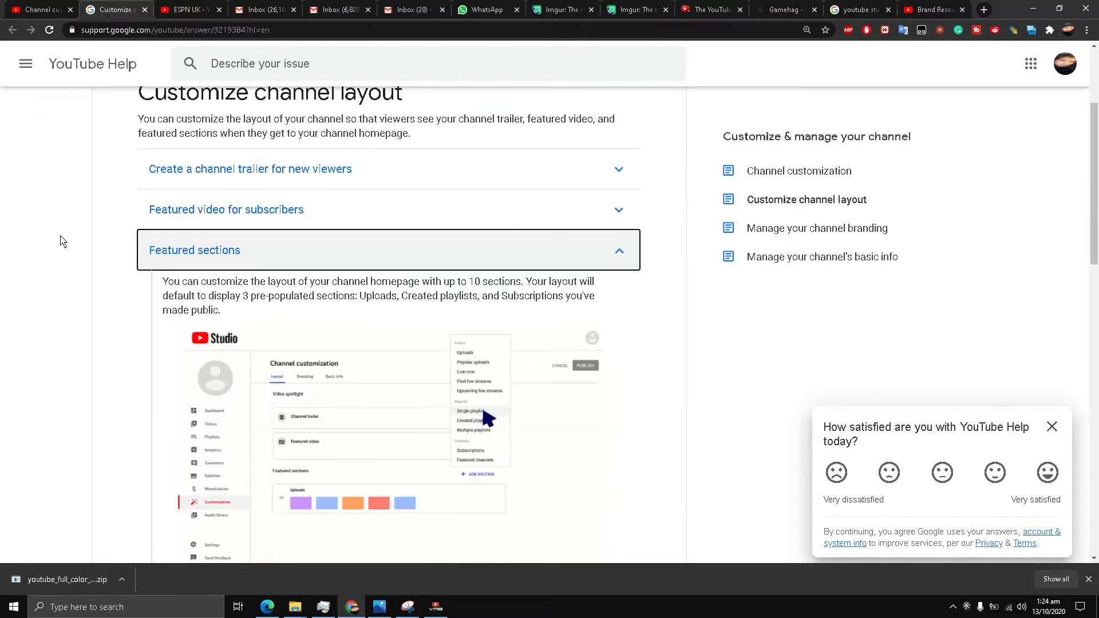
{"action": "scroll", "coordinate": [61, 250], "scroll_direction": "up", "scroll_amount": 3}
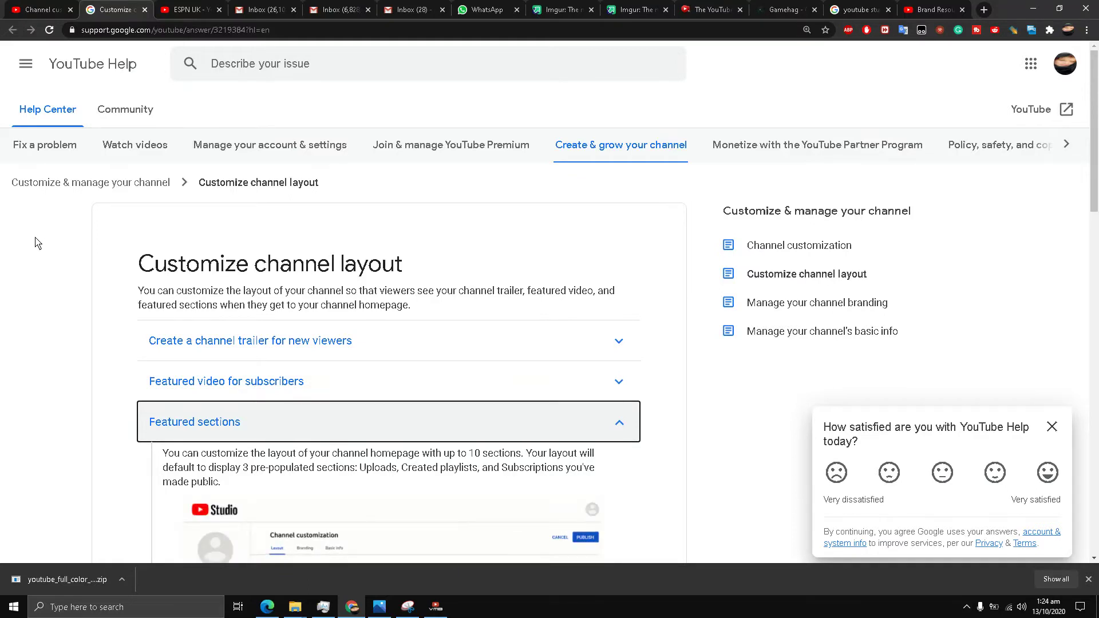
{"action": "scroll", "coordinate": [2, 262], "scroll_direction": "down", "scroll_amount": 3}
{"action": "scroll", "coordinate": [4, 262], "scroll_direction": "up", "scroll_amount": 3}
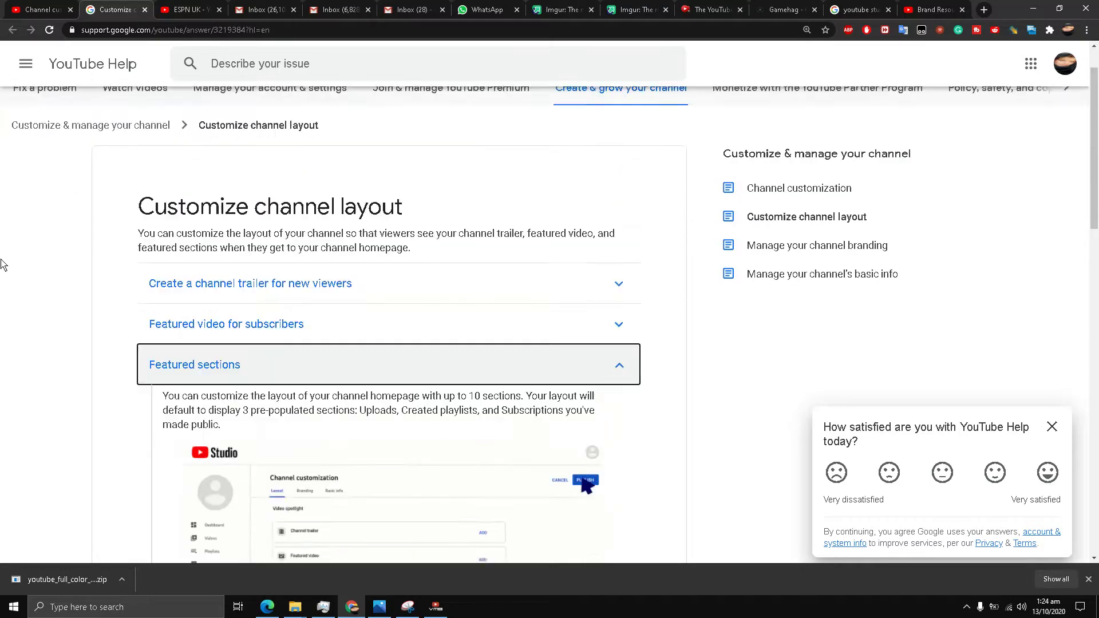
{"action": "scroll", "coordinate": [3, 264], "scroll_direction": "down", "scroll_amount": 4}
{"action": "scroll", "coordinate": [2, 263], "scroll_direction": "up", "scroll_amount": 4}
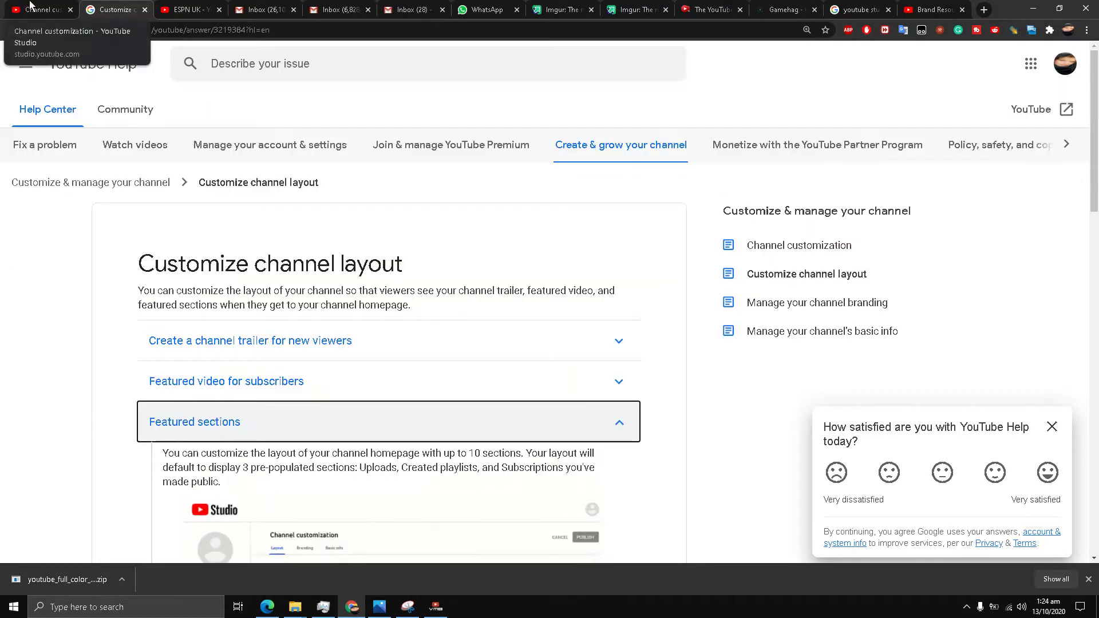
{"action": "scroll", "coordinate": [96, 277], "scroll_direction": "down", "scroll_amount": 3}
{"action": "scroll", "coordinate": [96, 277], "scroll_direction": "up", "scroll_amount": 3}
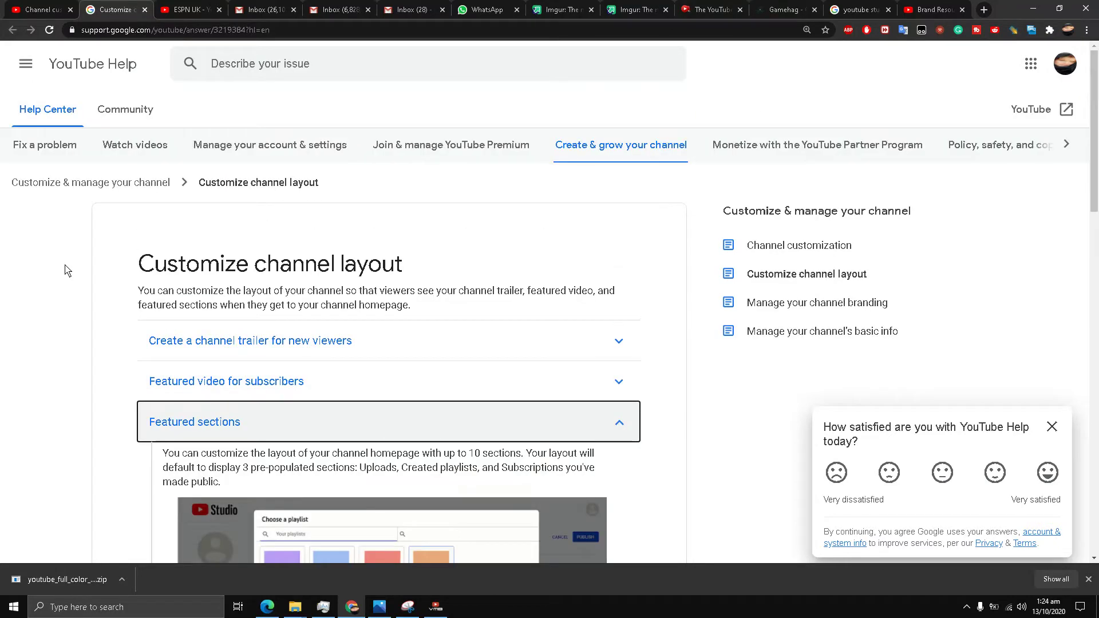
{"action": "scroll", "coordinate": [77, 246], "scroll_direction": "down", "scroll_amount": 3}
{"action": "scroll", "coordinate": [81, 246], "scroll_direction": "up", "scroll_amount": 3}
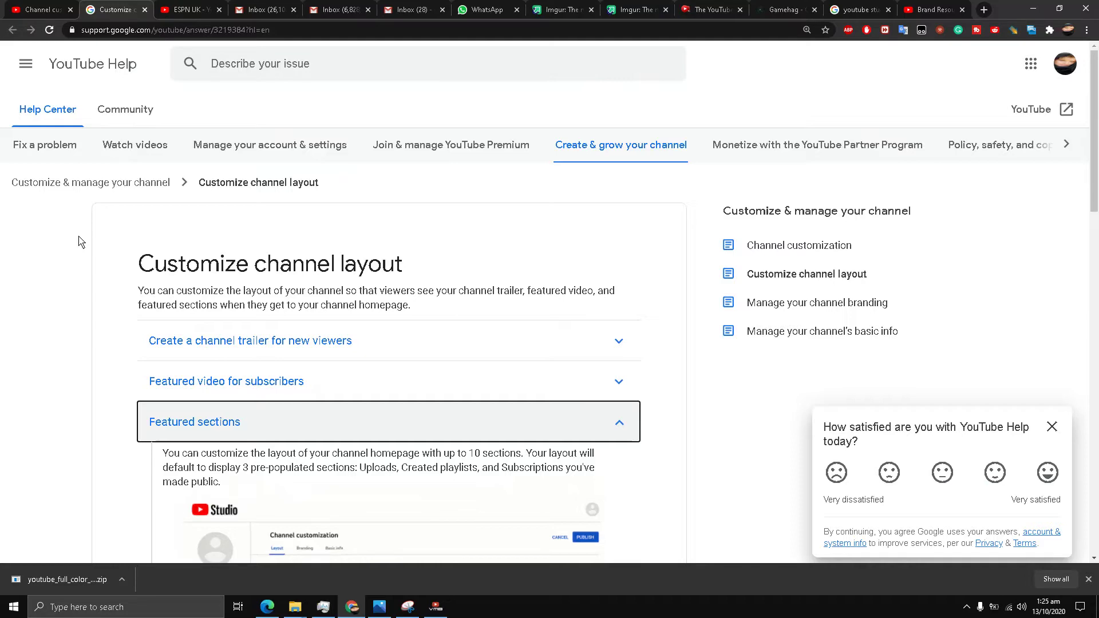
{"action": "scroll", "coordinate": [80, 241], "scroll_direction": "down", "scroll_amount": 3}
{"action": "scroll", "coordinate": [80, 243], "scroll_direction": "up", "scroll_amount": 3}
{"action": "scroll", "coordinate": [80, 243], "scroll_direction": "down", "scroll_amount": 3}
{"action": "scroll", "coordinate": [79, 241], "scroll_direction": "up", "scroll_amount": 3}
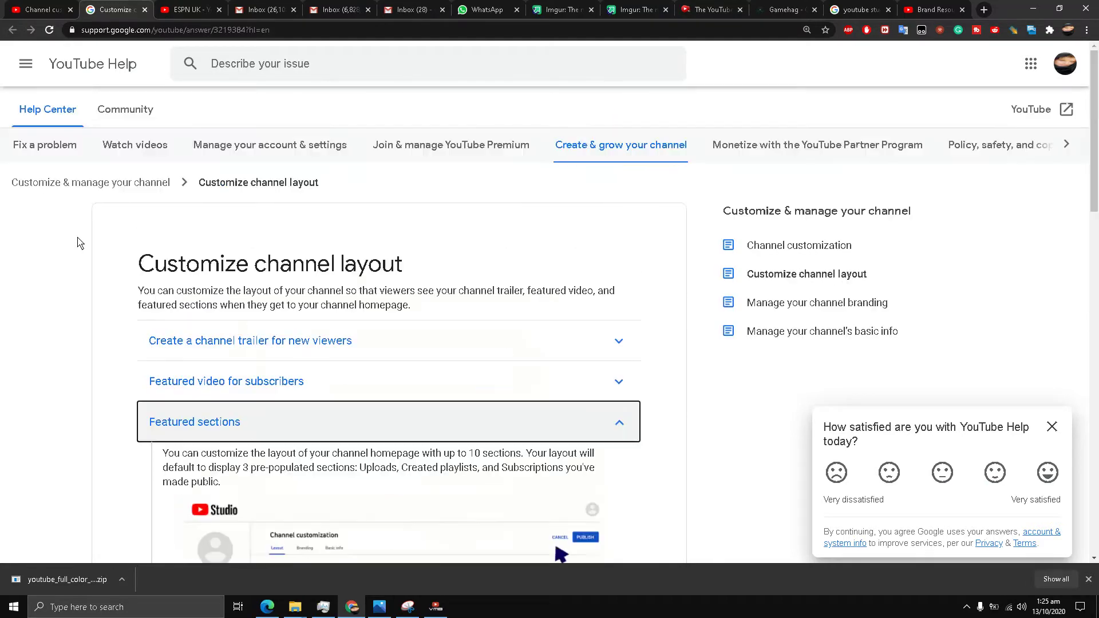
{"action": "scroll", "coordinate": [69, 234], "scroll_direction": "down", "scroll_amount": 8}
{"action": "scroll", "coordinate": [45, 241], "scroll_direction": "down", "scroll_amount": 10}
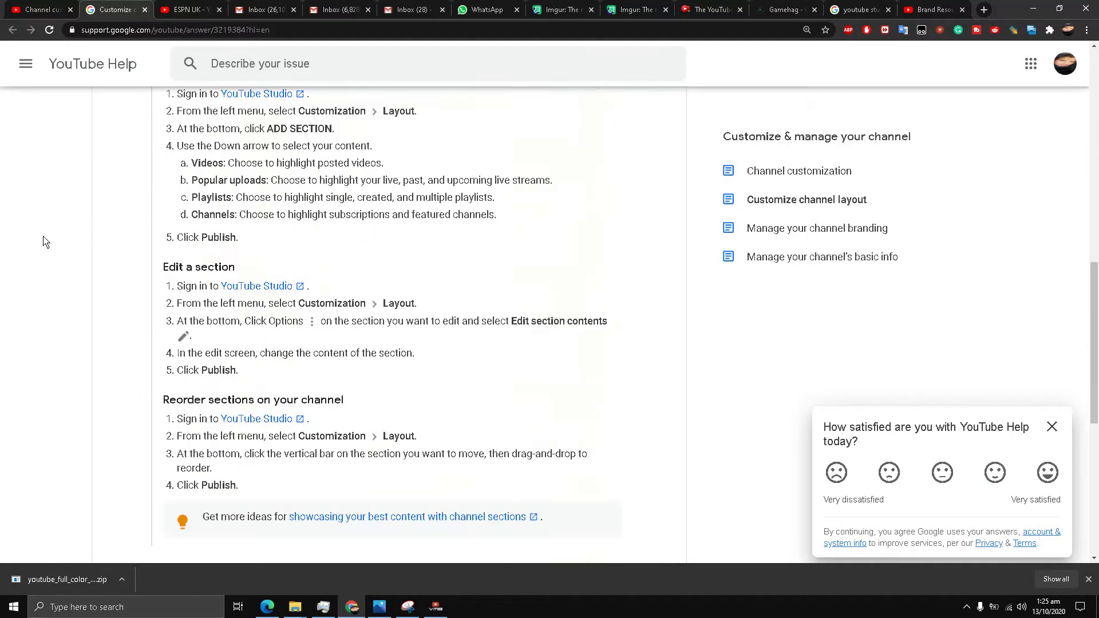
{"action": "scroll", "coordinate": [17, 319], "scroll_direction": "up", "scroll_amount": 15}
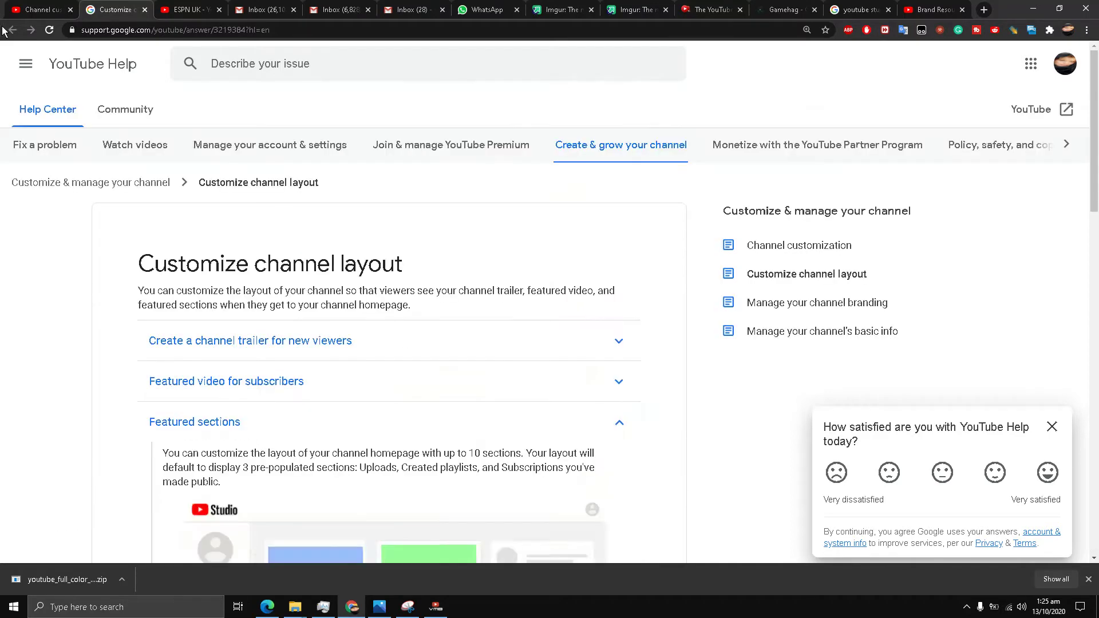
{"action": "scroll", "coordinate": [37, 309], "scroll_direction": "down", "scroll_amount": 4}
{"action": "scroll", "coordinate": [17, 338], "scroll_direction": "up", "scroll_amount": 3}
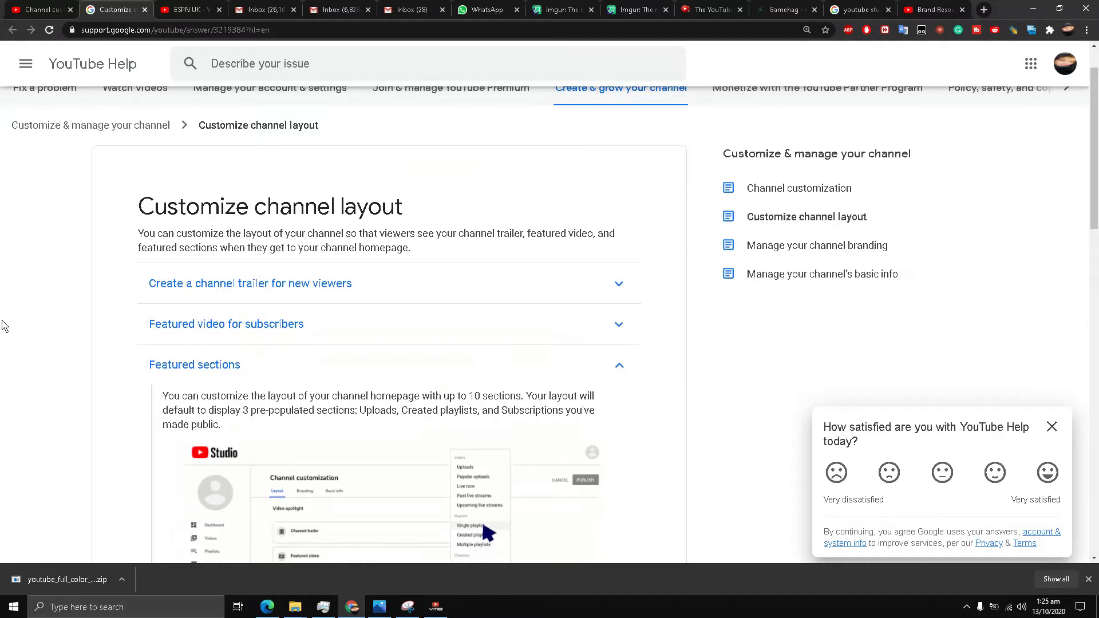
{"action": "scroll", "coordinate": [7, 317], "scroll_direction": "up", "scroll_amount": 1}
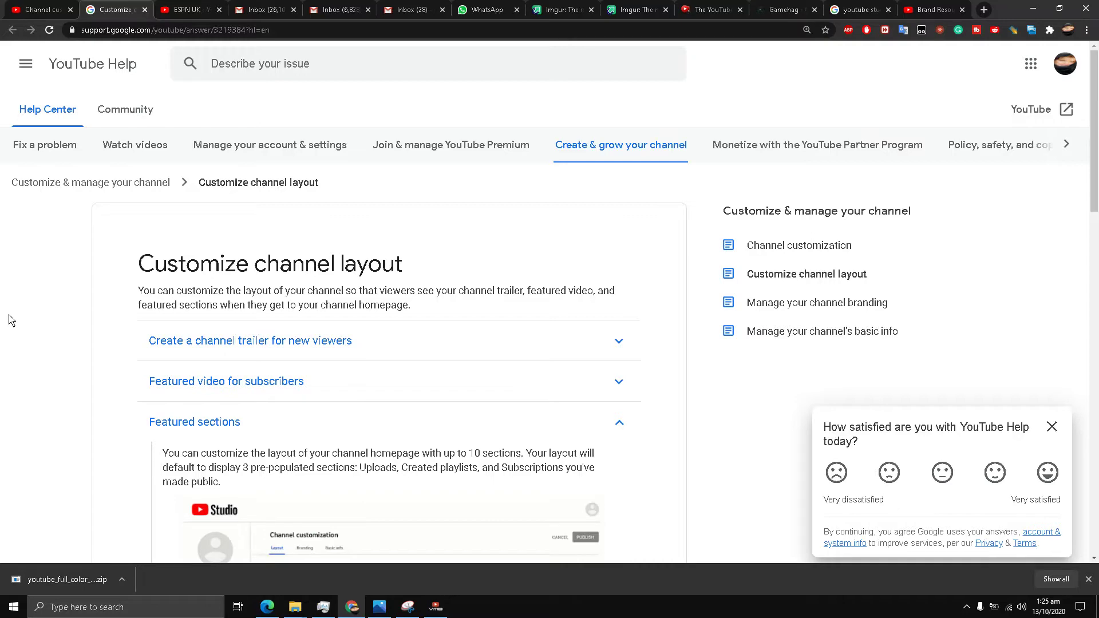
Step: Switch to the YouTube Studio Channel customization page and examine the video spotlight's channel trailer and featured video
{"action": "left_click", "coordinate": [8, 9]}
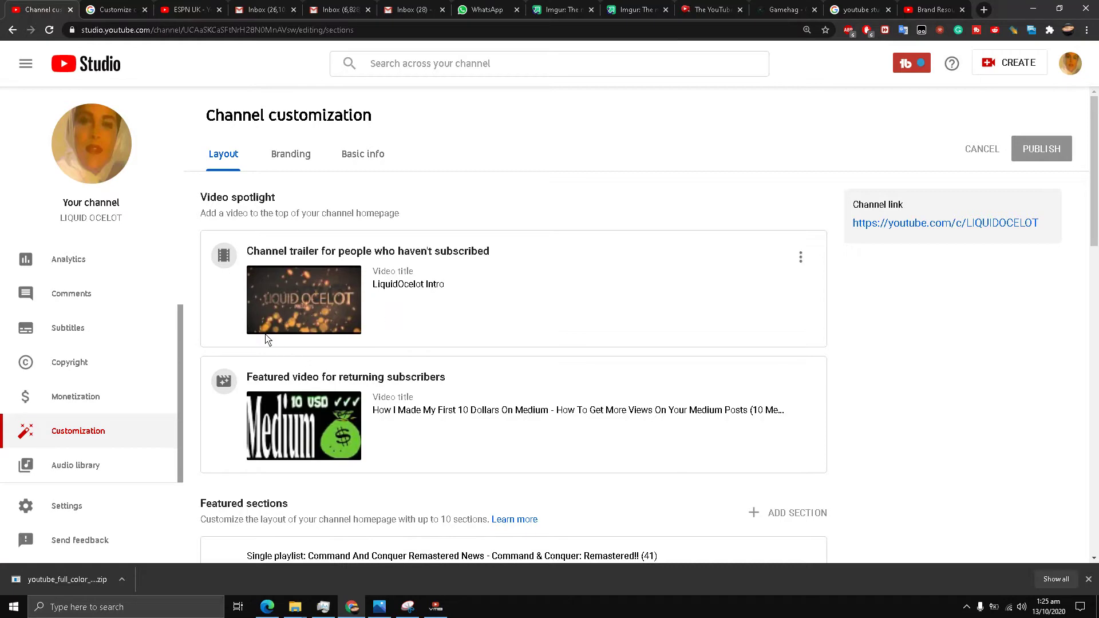
{"action": "scroll", "coordinate": [229, 318], "scroll_direction": "down", "scroll_amount": 2}
{"action": "scroll", "coordinate": [221, 321], "scroll_direction": "up", "scroll_amount": 2}
{"action": "scroll", "coordinate": [218, 344], "scroll_direction": "down", "scroll_amount": 2}
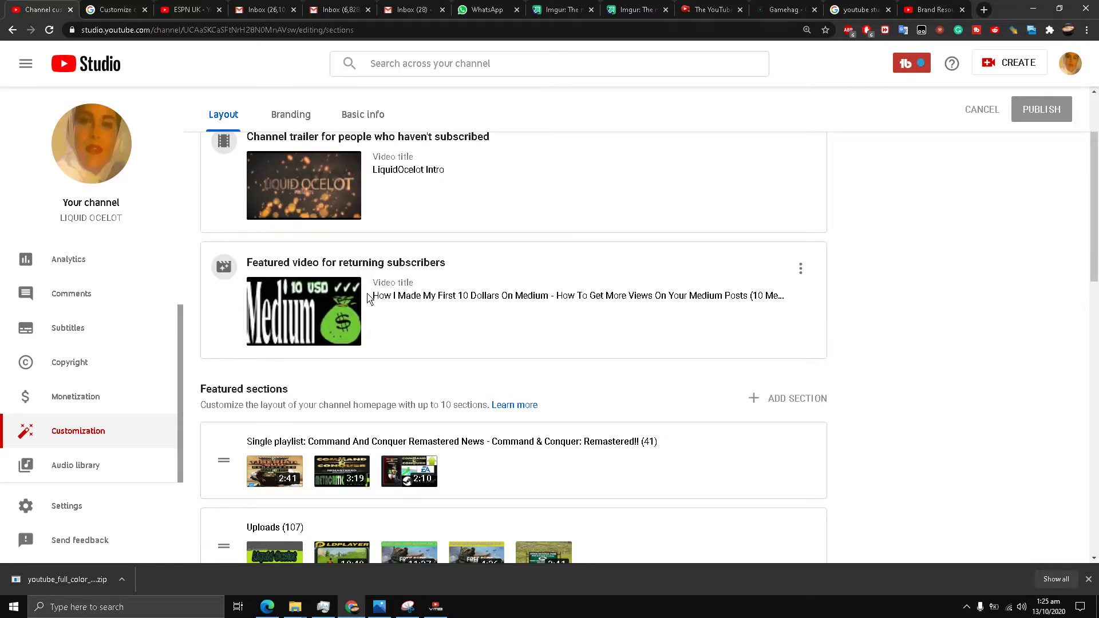
{"action": "scroll", "coordinate": [310, 305], "scroll_direction": "up", "scroll_amount": 2}
{"action": "scroll", "coordinate": [284, 299], "scroll_direction": "down", "scroll_amount": 1}
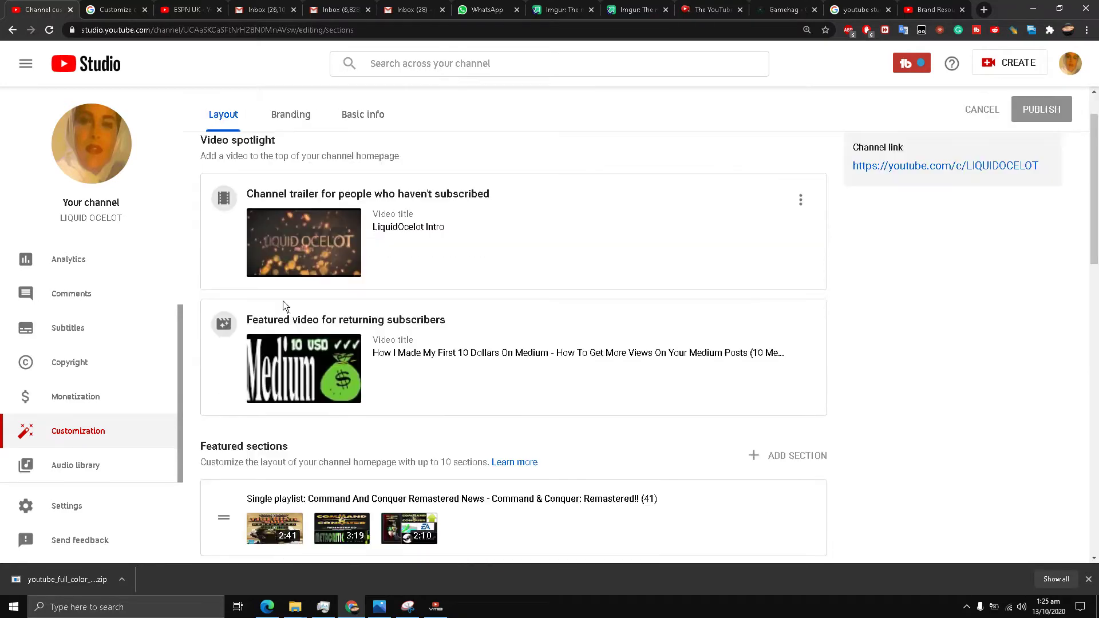
{"action": "scroll", "coordinate": [283, 303], "scroll_direction": "up", "scroll_amount": 1}
{"action": "scroll", "coordinate": [221, 343], "scroll_direction": "down", "scroll_amount": 3}
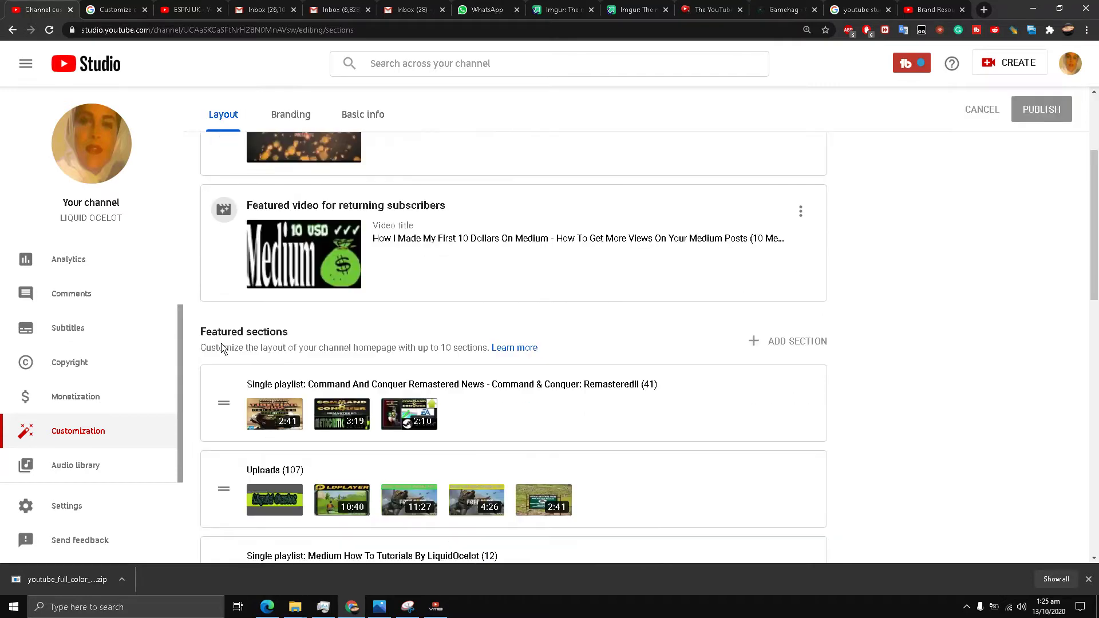
Step: Look through the whole Featured sections list, from the first single playlist down to Featured Channels
{"action": "scroll", "coordinate": [222, 350], "scroll_direction": "down", "scroll_amount": 1}
{"action": "scroll", "coordinate": [223, 348], "scroll_direction": "up", "scroll_amount": 1}
{"action": "scroll", "coordinate": [223, 349], "scroll_direction": "down", "scroll_amount": 2}
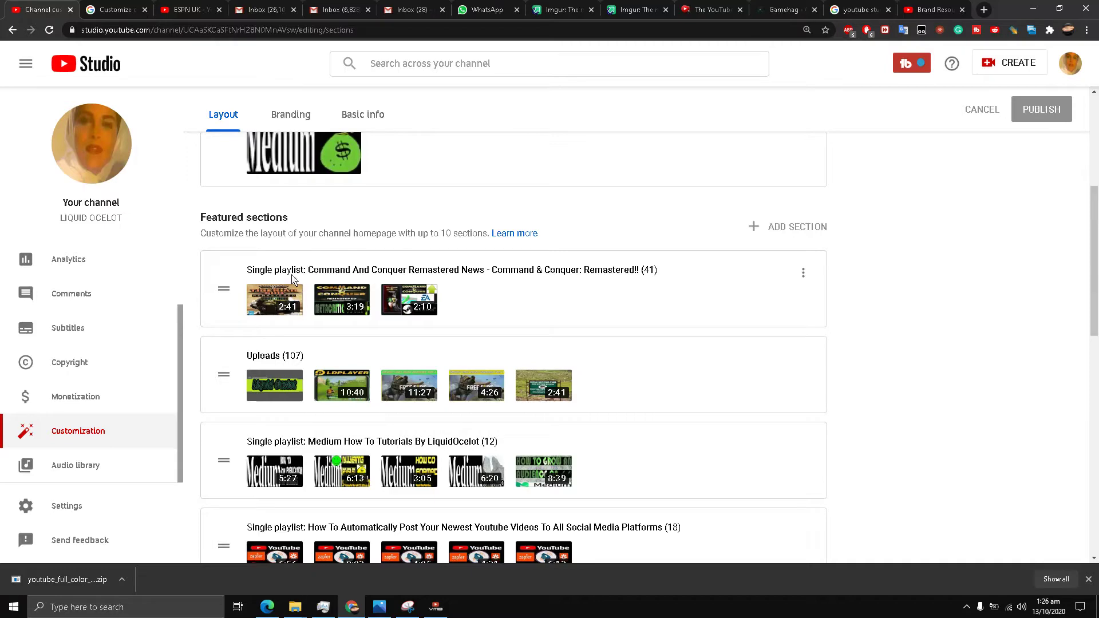
{"action": "scroll", "coordinate": [298, 289], "scroll_direction": "down", "scroll_amount": 11}
{"action": "scroll", "coordinate": [291, 278], "scroll_direction": "down", "scroll_amount": 1}
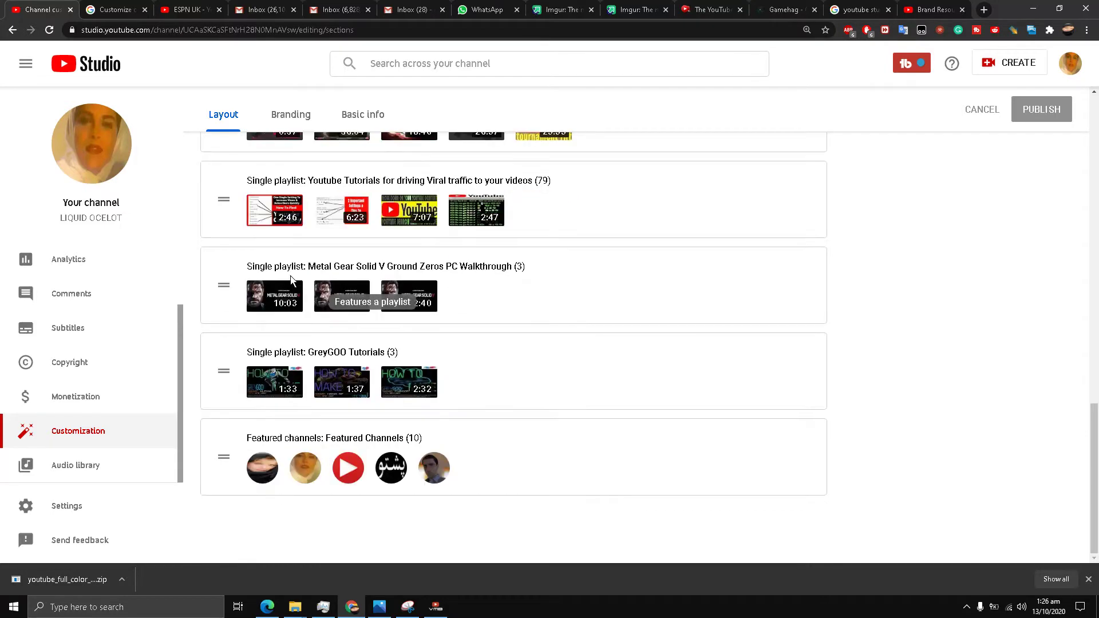
{"action": "scroll", "coordinate": [291, 279], "scroll_direction": "up", "scroll_amount": 12}
{"action": "scroll", "coordinate": [291, 278], "scroll_direction": "up", "scroll_amount": 3}
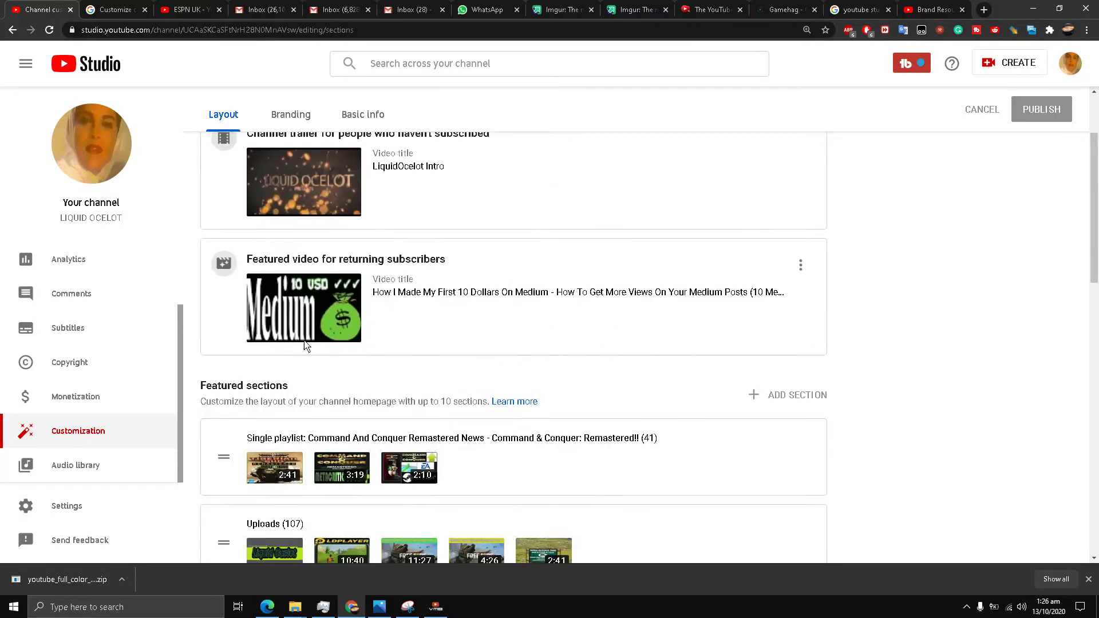
{"action": "scroll", "coordinate": [303, 341], "scroll_direction": "down", "scroll_amount": 2}
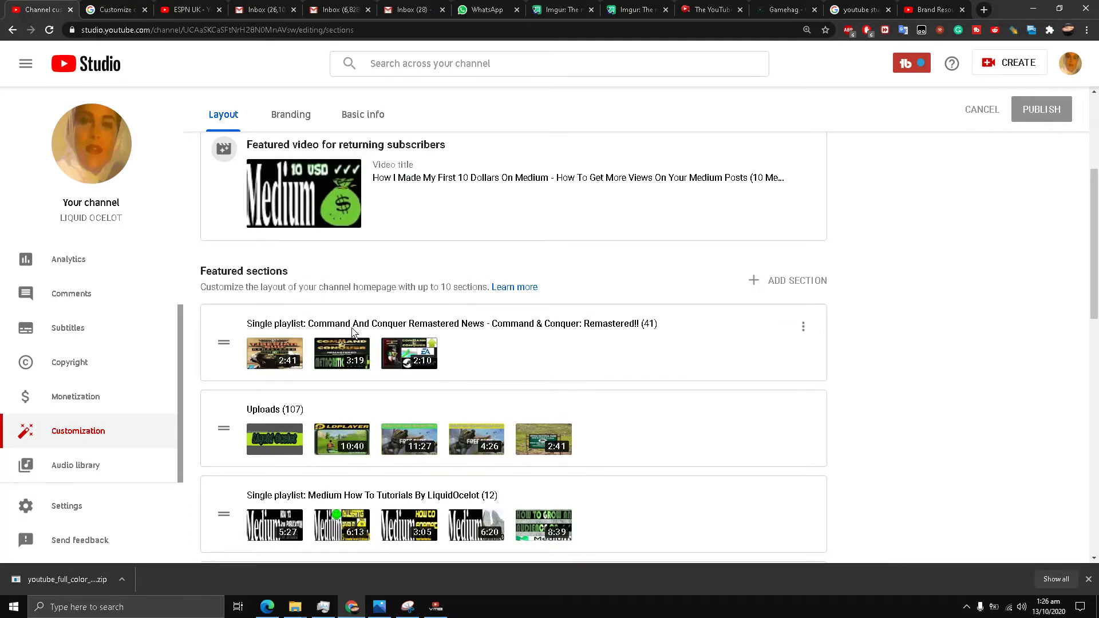
Step: Check which options are available for the Uploads section, leaving the section in place
{"action": "scroll", "coordinate": [353, 332], "scroll_direction": "down", "scroll_amount": 5}
{"action": "scroll", "coordinate": [349, 343], "scroll_direction": "up", "scroll_amount": 5}
{"action": "scroll", "coordinate": [271, 355], "scroll_direction": "down", "scroll_amount": 2}
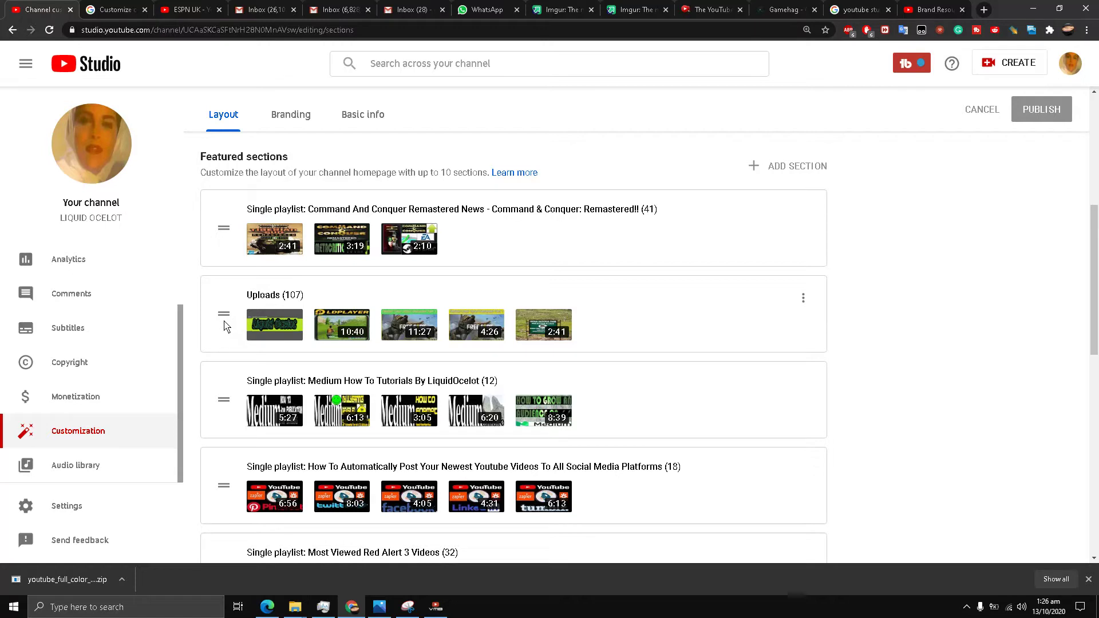
{"action": "left_click", "coordinate": [815, 296]}
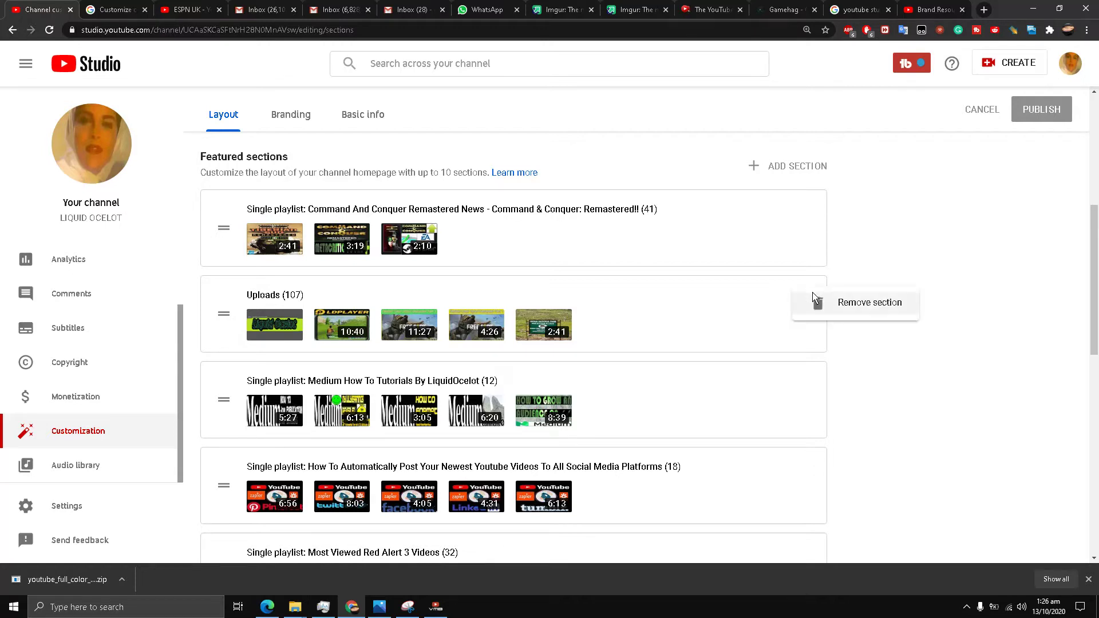
{"action": "left_click", "coordinate": [889, 254]}
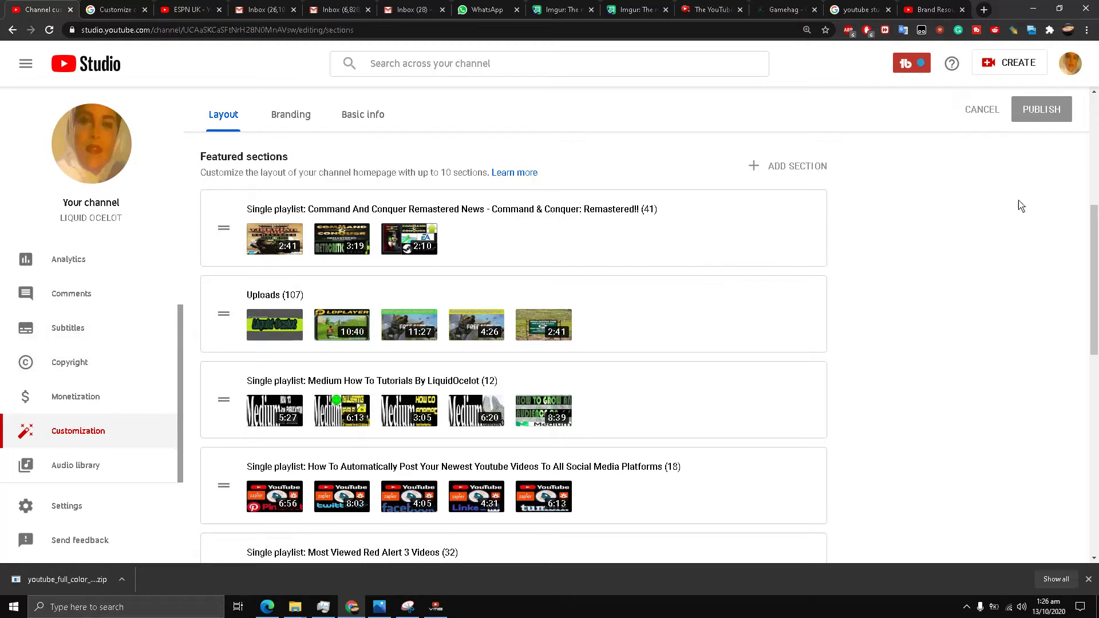
Step: Examine the single-playlist sections in the channel layout and the order in which they are arranged
{"action": "scroll", "coordinate": [380, 429], "scroll_direction": "down", "scroll_amount": 2}
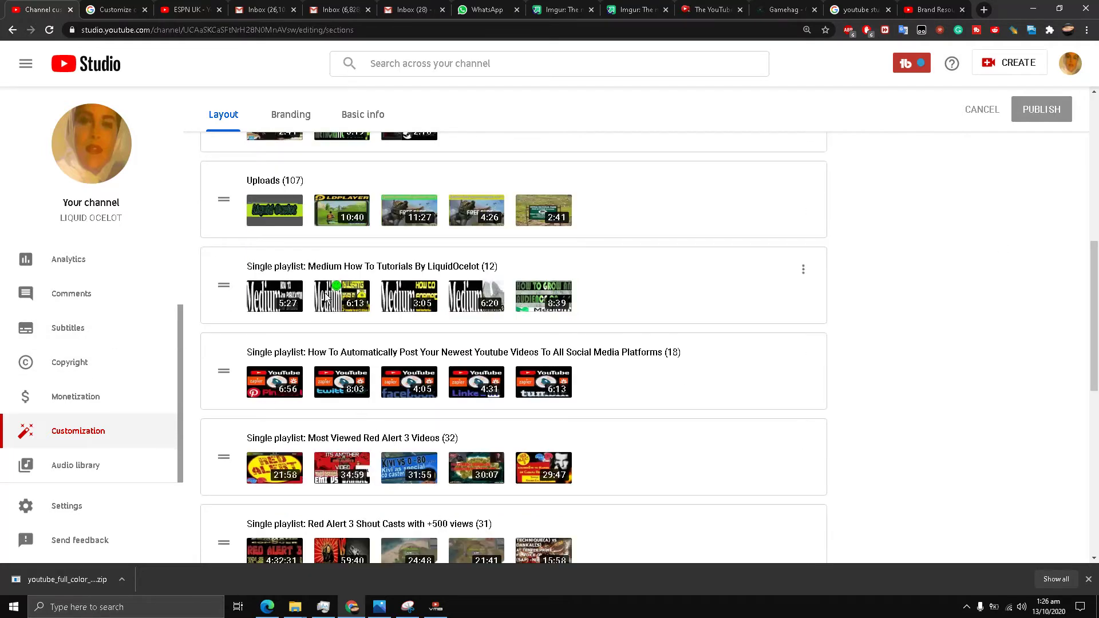
{"action": "scroll", "coordinate": [241, 328], "scroll_direction": "up", "scroll_amount": 3}
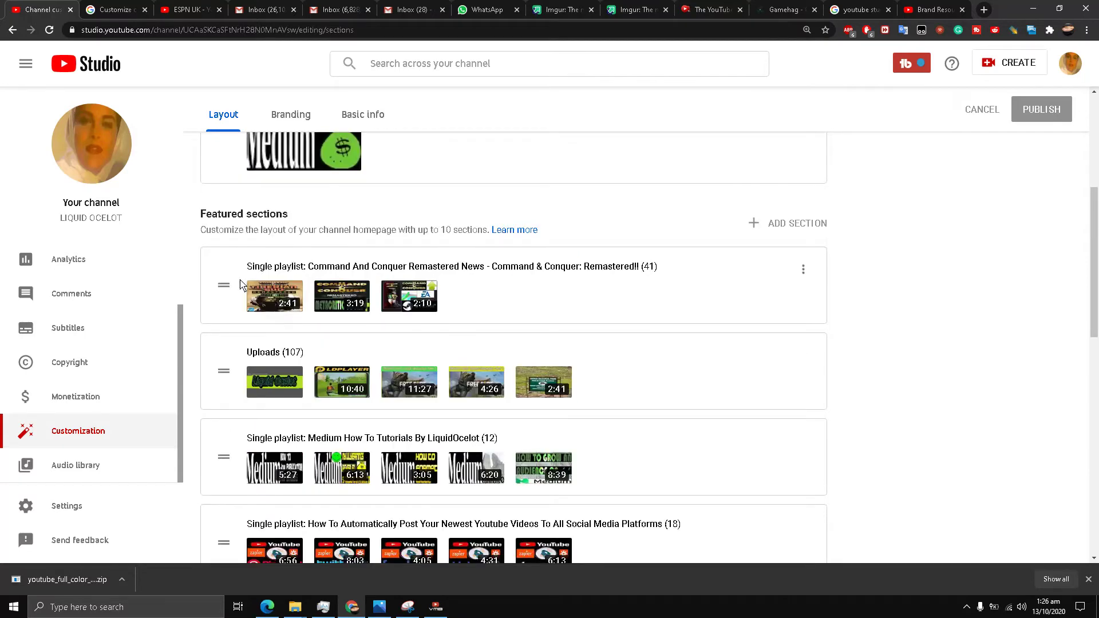
{"action": "scroll", "coordinate": [206, 351], "scroll_direction": "down", "scroll_amount": 9}
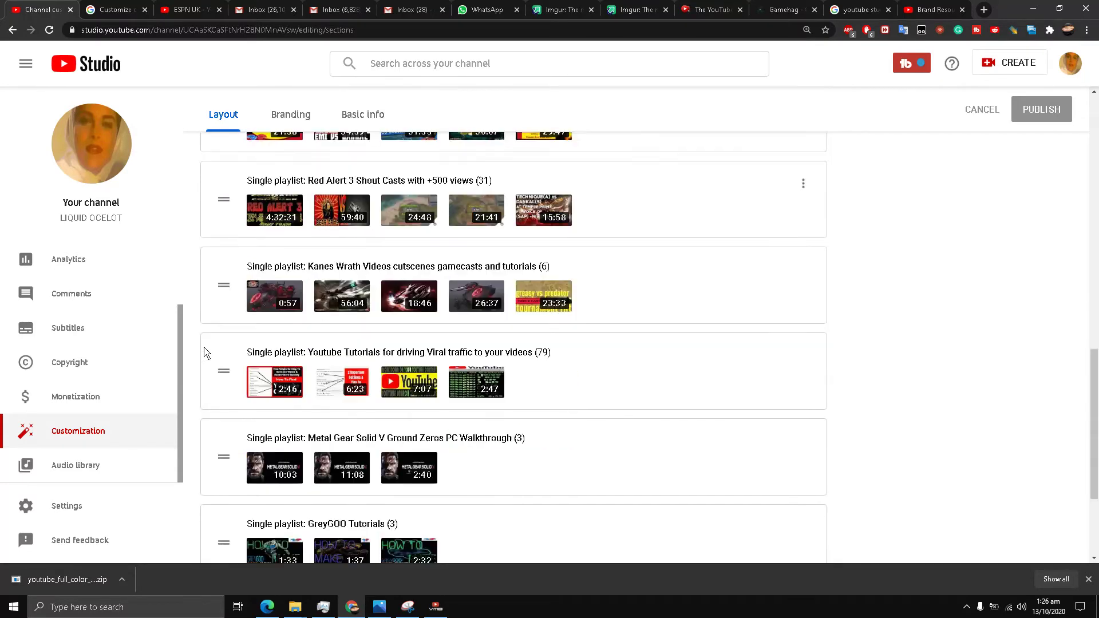
{"action": "scroll", "coordinate": [206, 353], "scroll_direction": "down", "scroll_amount": 3}
{"action": "scroll", "coordinate": [206, 352], "scroll_direction": "up", "scroll_amount": 3}
{"action": "scroll", "coordinate": [206, 352], "scroll_direction": "down", "scroll_amount": 3}
{"action": "scroll", "coordinate": [206, 352], "scroll_direction": "up", "scroll_amount": 3}
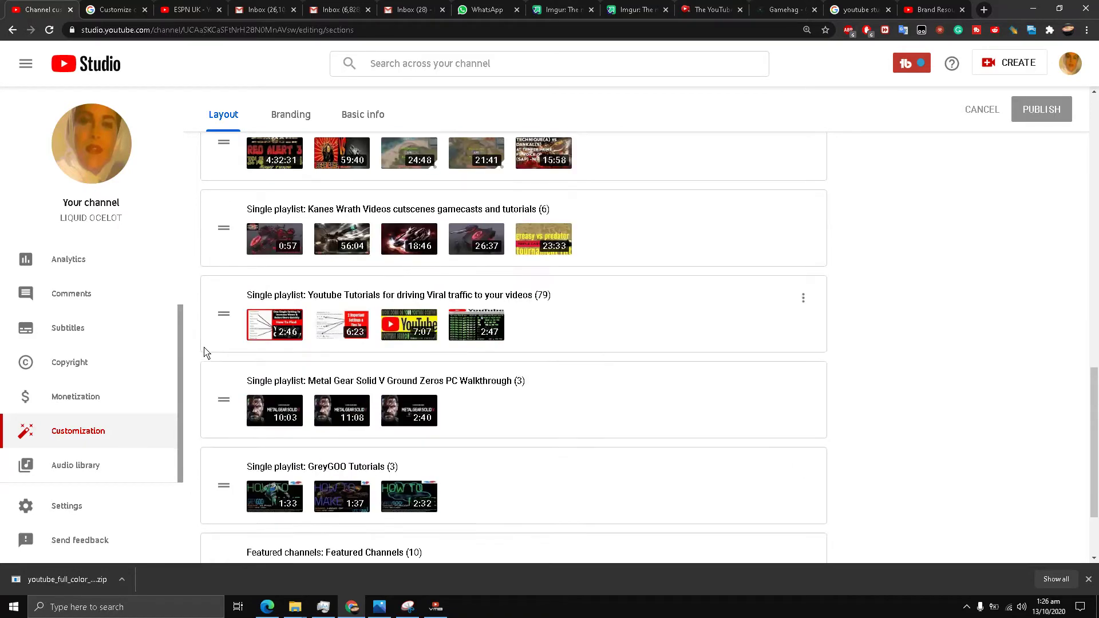
{"action": "scroll", "coordinate": [207, 350], "scroll_direction": "up", "scroll_amount": 9}
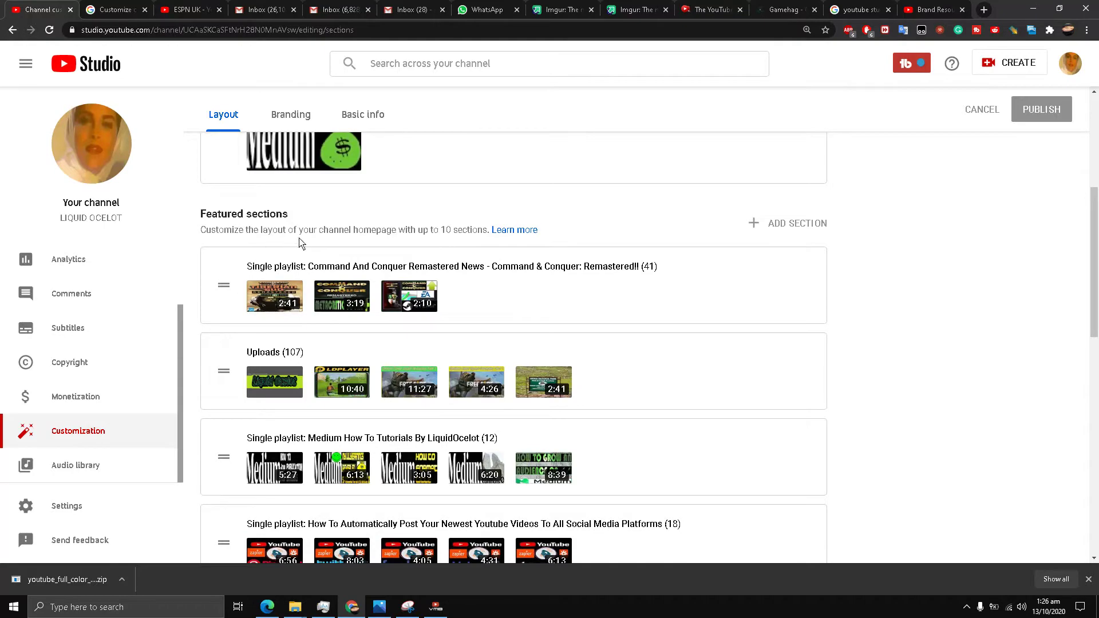
Step: Check the edit and remove options of the Featured Channels section, then dismiss them
{"action": "scroll", "coordinate": [302, 245], "scroll_direction": "down", "scroll_amount": 12}
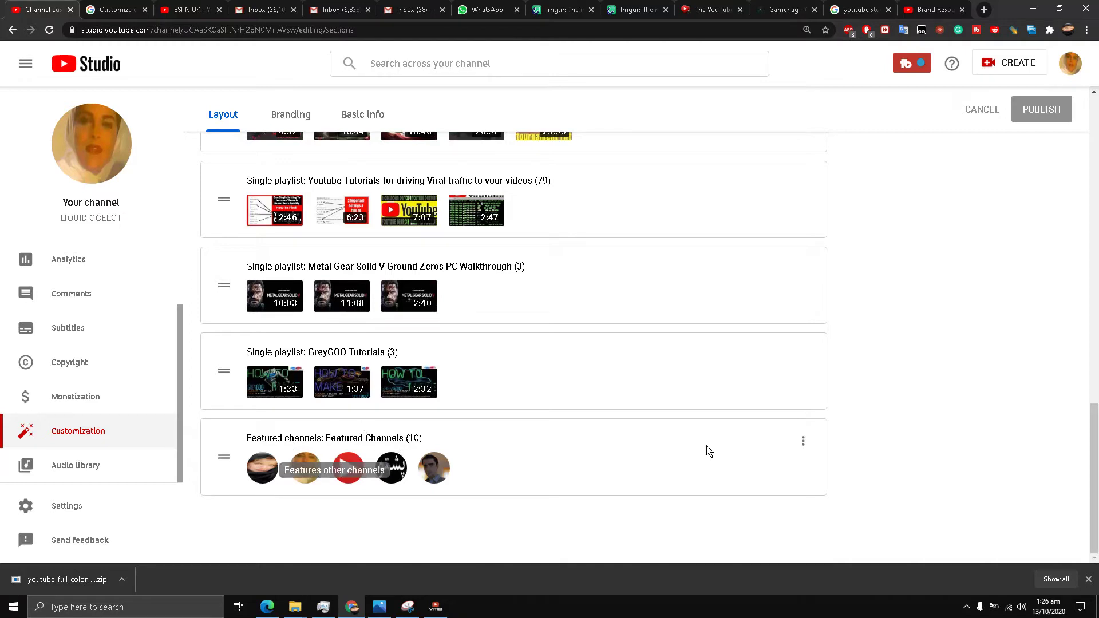
{"action": "left_click", "coordinate": [803, 442]}
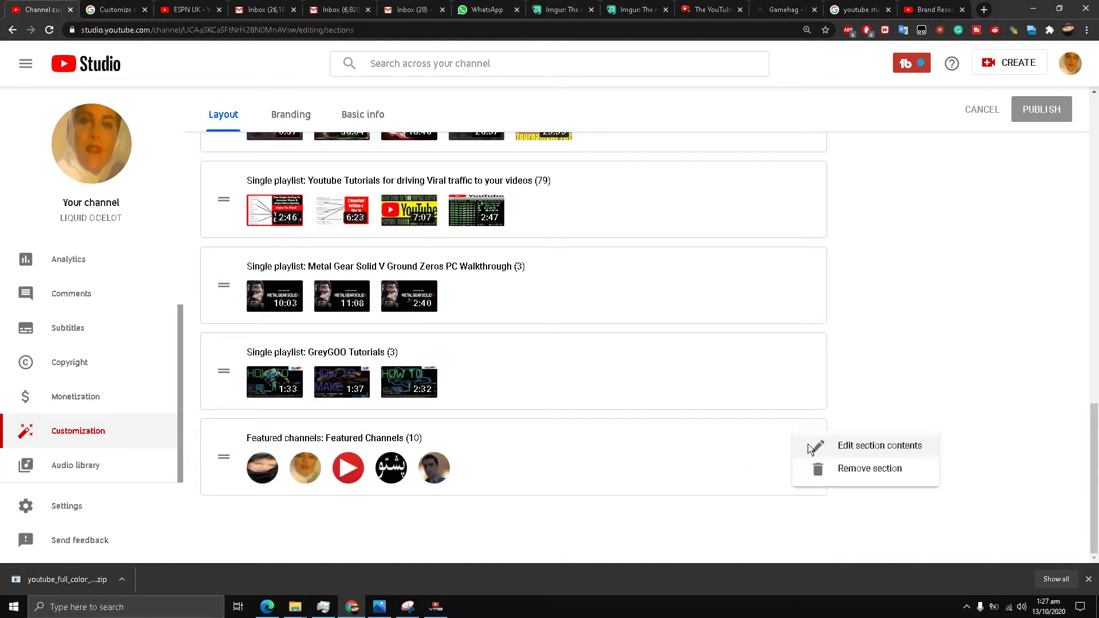
{"action": "left_click", "coordinate": [889, 409]}
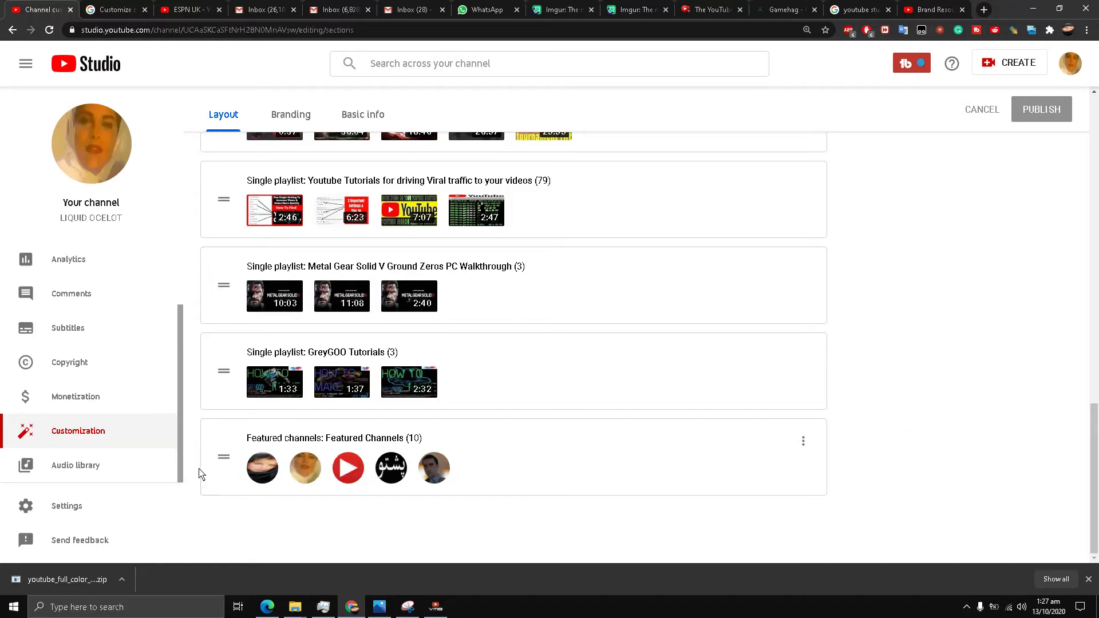
Step: Review the featured sections once more and switch to the ESPN UK channel's videos page on YouTube
{"action": "scroll", "coordinate": [215, 395], "scroll_direction": "up", "scroll_amount": 15}
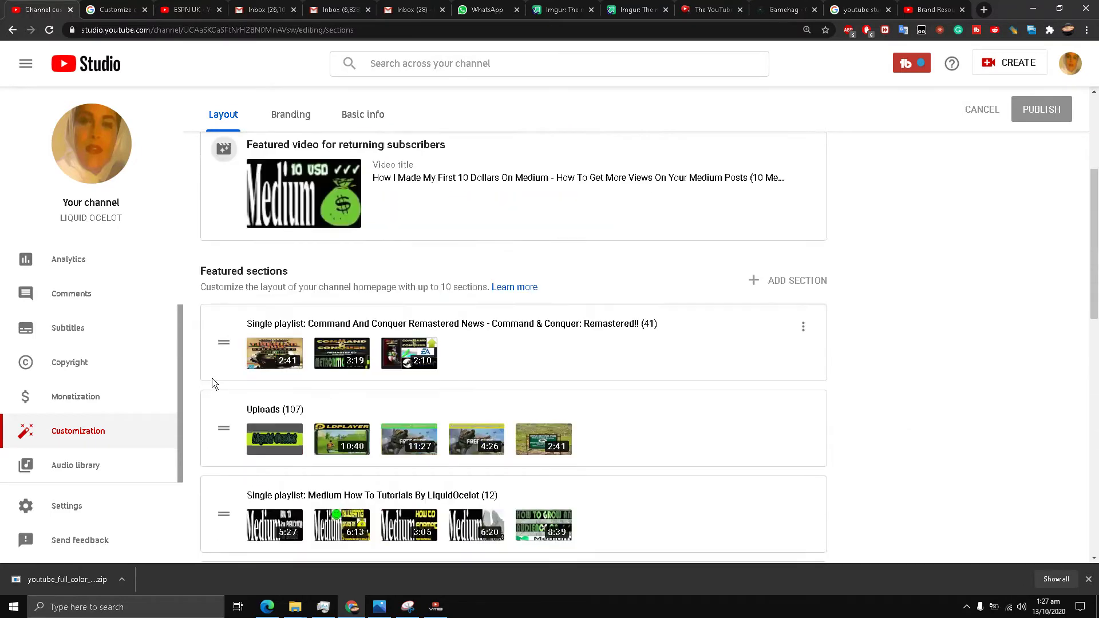
{"action": "scroll", "coordinate": [215, 404], "scroll_direction": "down", "scroll_amount": 15}
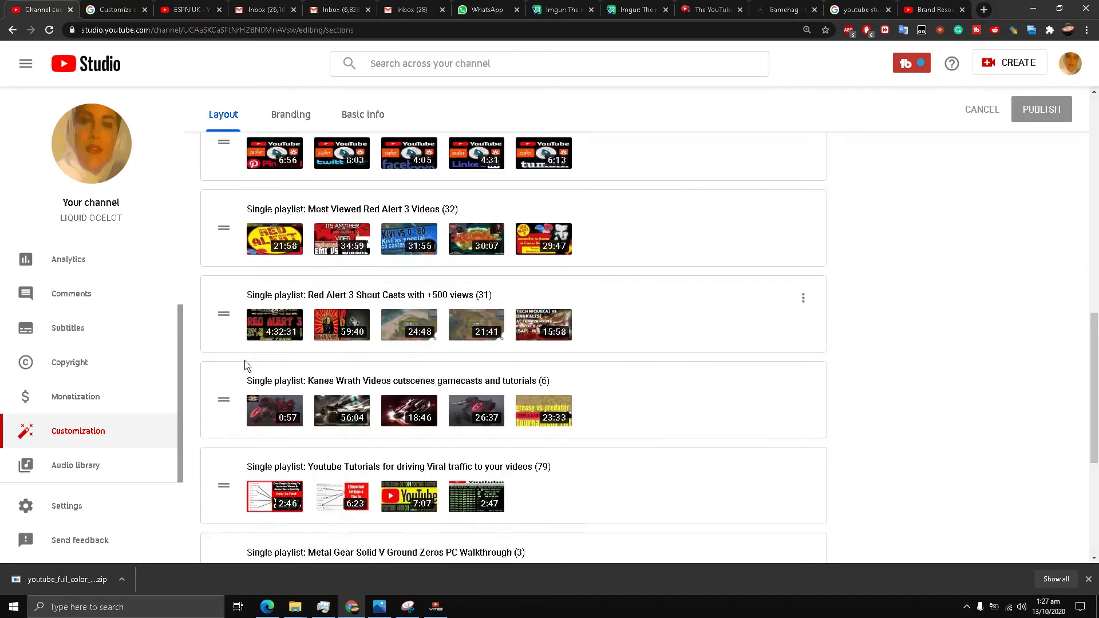
{"action": "scroll", "coordinate": [253, 358], "scroll_direction": "up", "scroll_amount": 2}
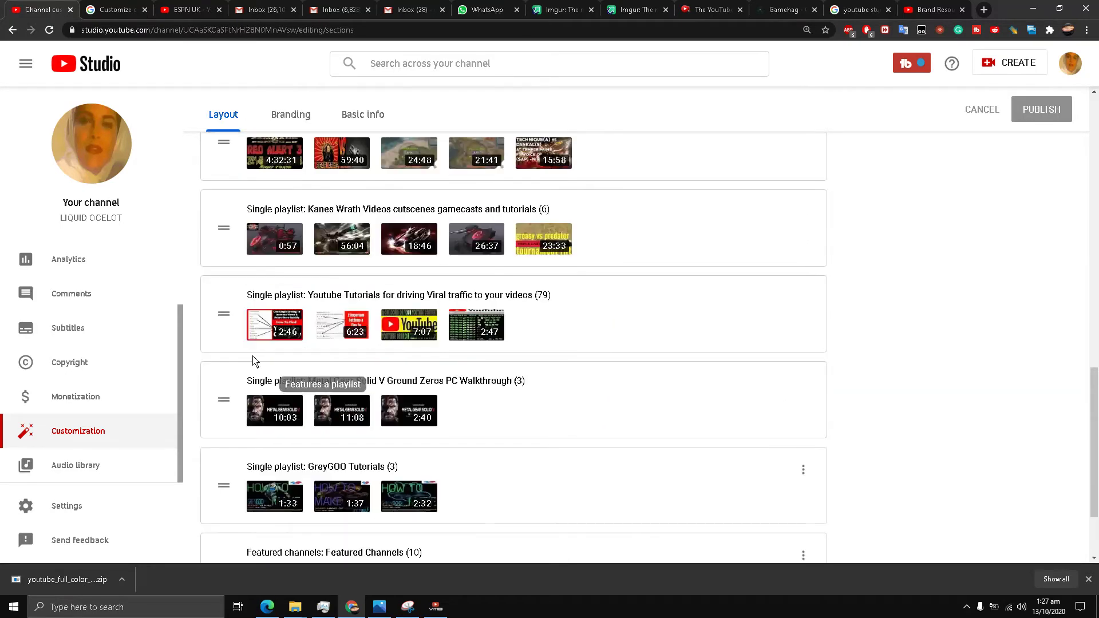
{"action": "scroll", "coordinate": [252, 360], "scroll_direction": "down", "scroll_amount": 2}
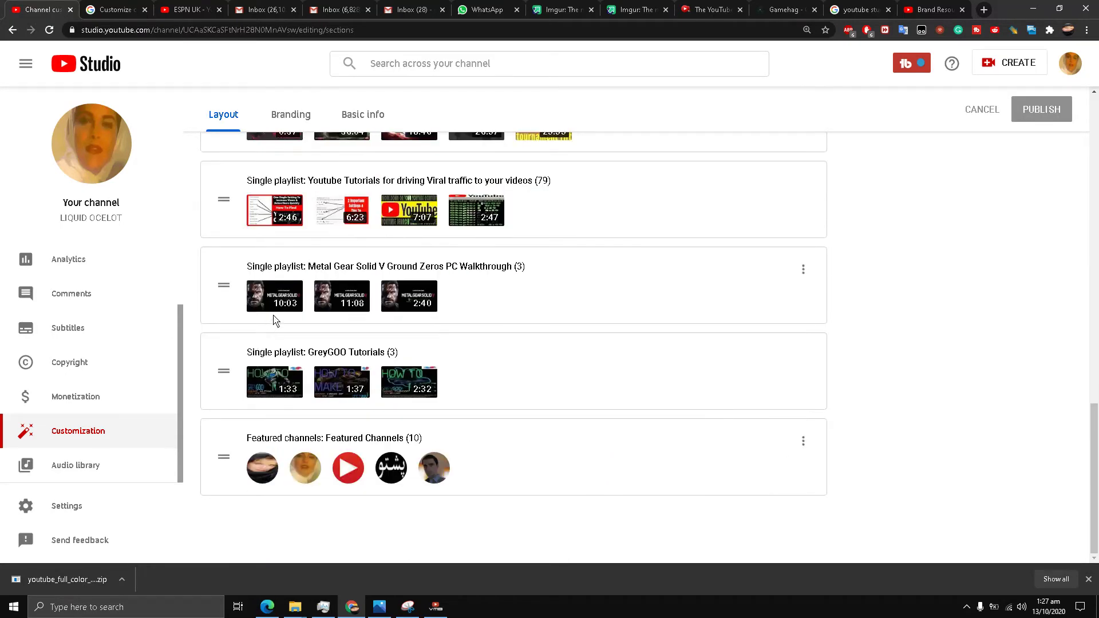
{"action": "left_click", "coordinate": [187, 8]}
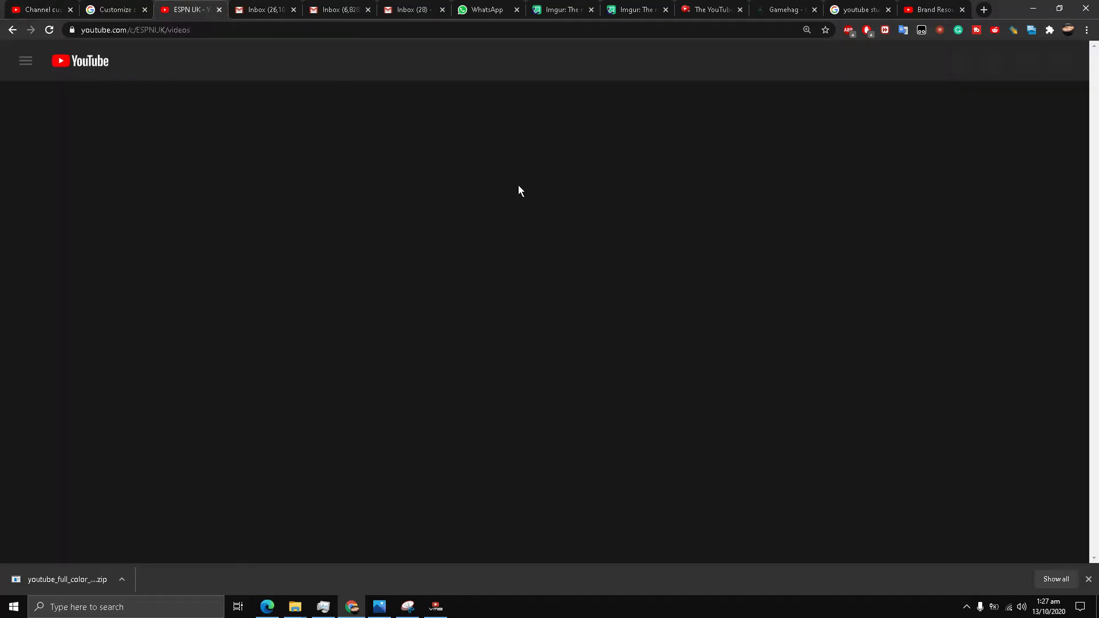
Step: Reload the ESPN UK videos page and go from there to your own YouTube channel page
{"action": "left_click", "coordinate": [42, 34]}
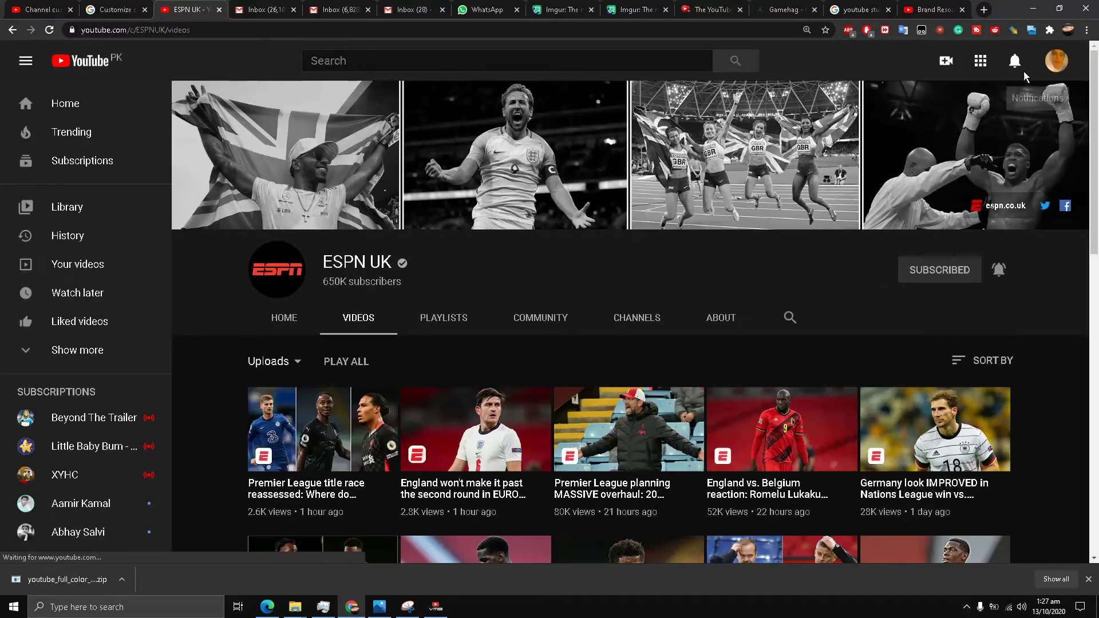
{"action": "left_click", "coordinate": [1061, 71]}
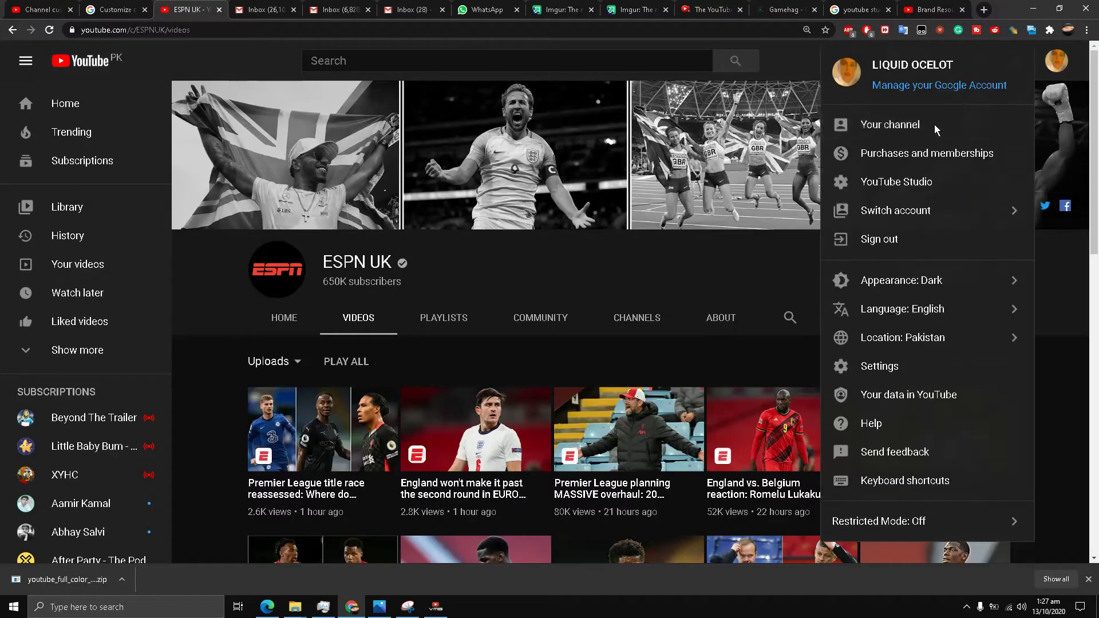
{"action": "left_click", "coordinate": [935, 123]}
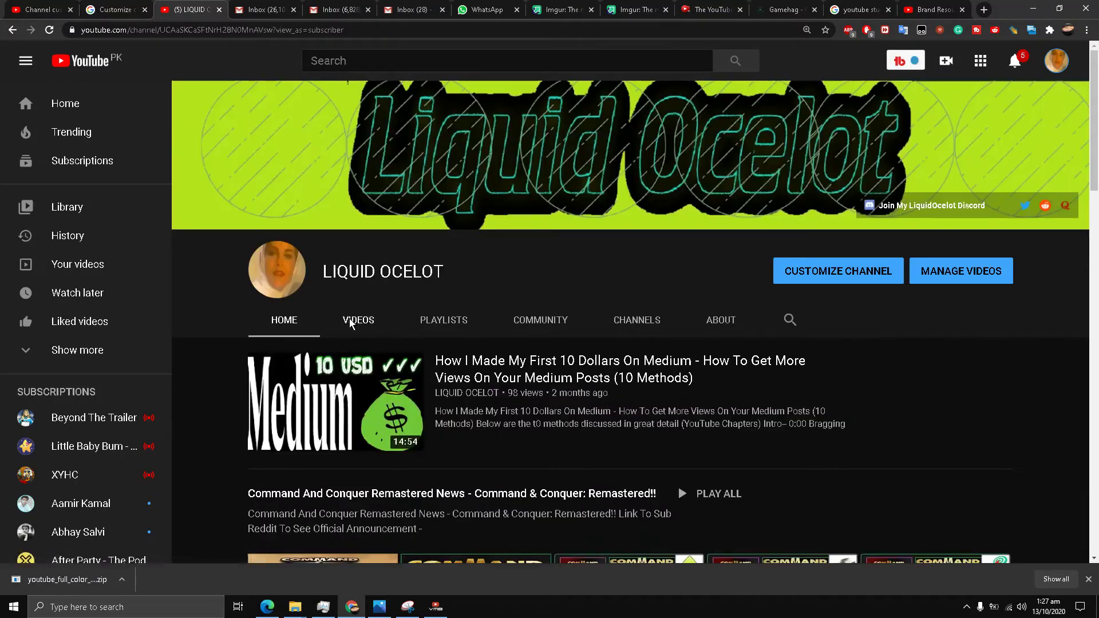
Step: Examine the top of the channel homepage, from the featured video through the Command And Conquer playlist to the Uploads section
{"action": "scroll", "coordinate": [350, 324], "scroll_direction": "down", "scroll_amount": 5}
{"action": "scroll", "coordinate": [352, 321], "scroll_direction": "up", "scroll_amount": 6}
{"action": "scroll", "coordinate": [393, 302], "scroll_direction": "down", "scroll_amount": 3}
{"action": "scroll", "coordinate": [393, 303], "scroll_direction": "up", "scroll_amount": 2}
{"action": "scroll", "coordinate": [506, 311], "scroll_direction": "up", "scroll_amount": 1}
{"action": "scroll", "coordinate": [483, 304], "scroll_direction": "down", "scroll_amount": 2}
{"action": "scroll", "coordinate": [269, 312], "scroll_direction": "down", "scroll_amount": 2}
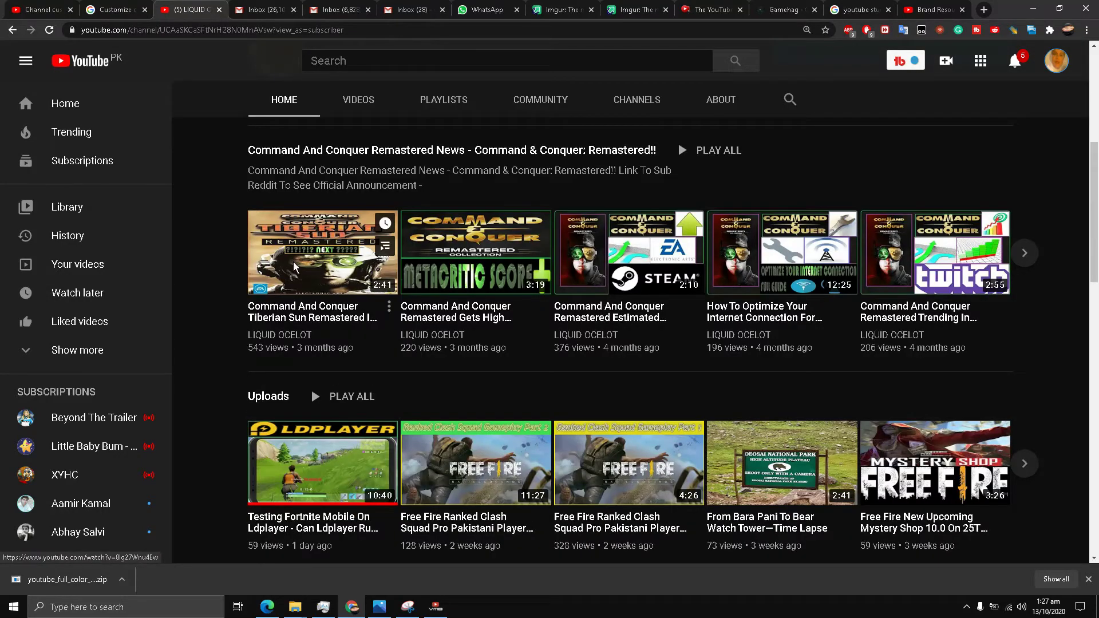
{"action": "scroll", "coordinate": [294, 267], "scroll_direction": "up", "scroll_amount": 1}
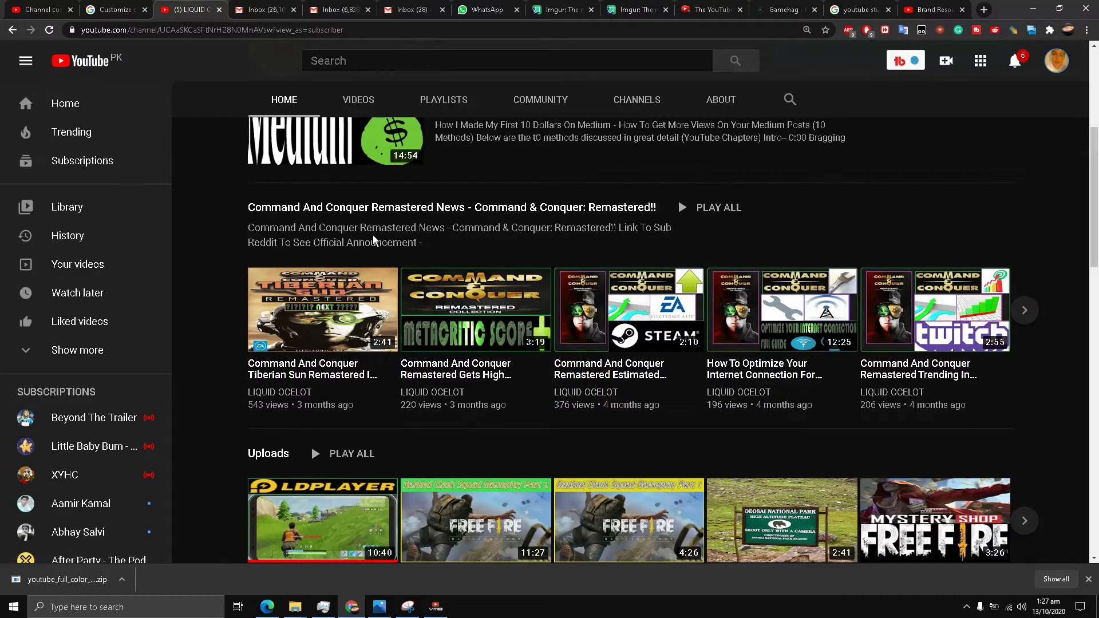
{"action": "scroll", "coordinate": [325, 356], "scroll_direction": "down", "scroll_amount": 3}
{"action": "scroll", "coordinate": [301, 342], "scroll_direction": "up", "scroll_amount": 3}
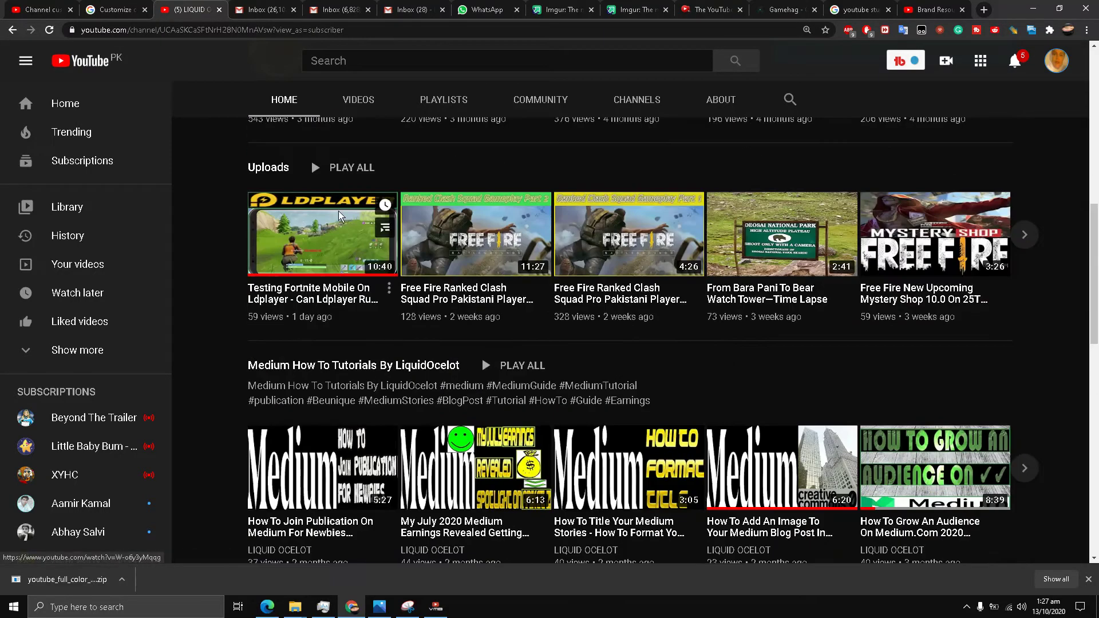
Step: Examine the remaining playlist sections of the channel homepage down to the Featured Channels section
{"action": "scroll", "coordinate": [301, 342], "scroll_direction": "down", "scroll_amount": 3}
{"action": "scroll", "coordinate": [126, 395], "scroll_direction": "down", "scroll_amount": 4}
{"action": "scroll", "coordinate": [234, 392], "scroll_direction": "down", "scroll_amount": 14}
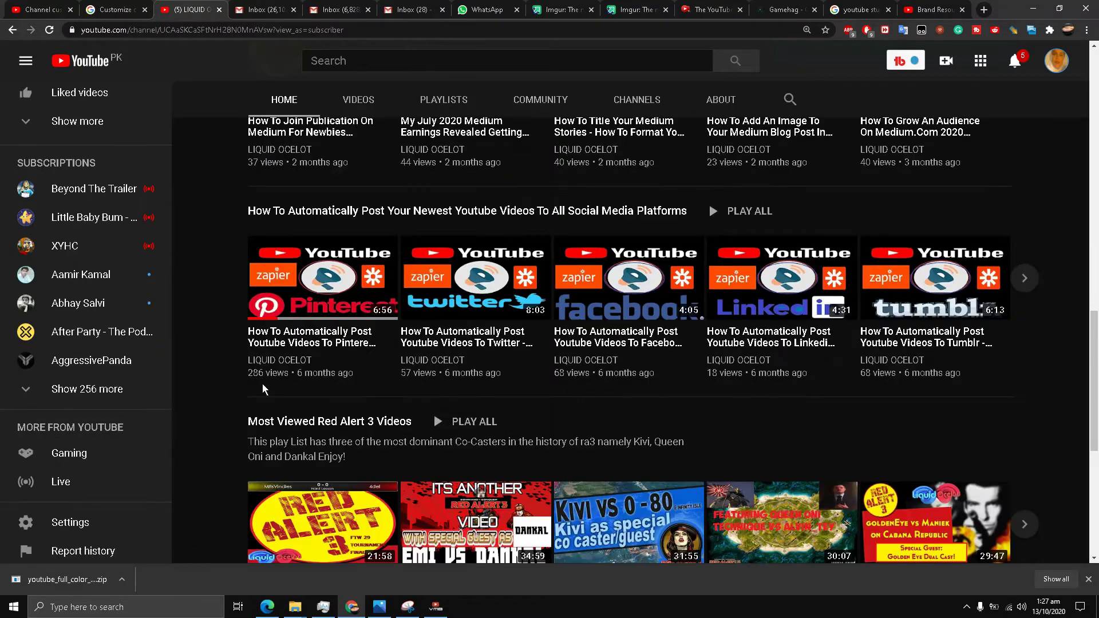
{"action": "scroll", "coordinate": [336, 290], "scroll_direction": "down", "scroll_amount": 11}
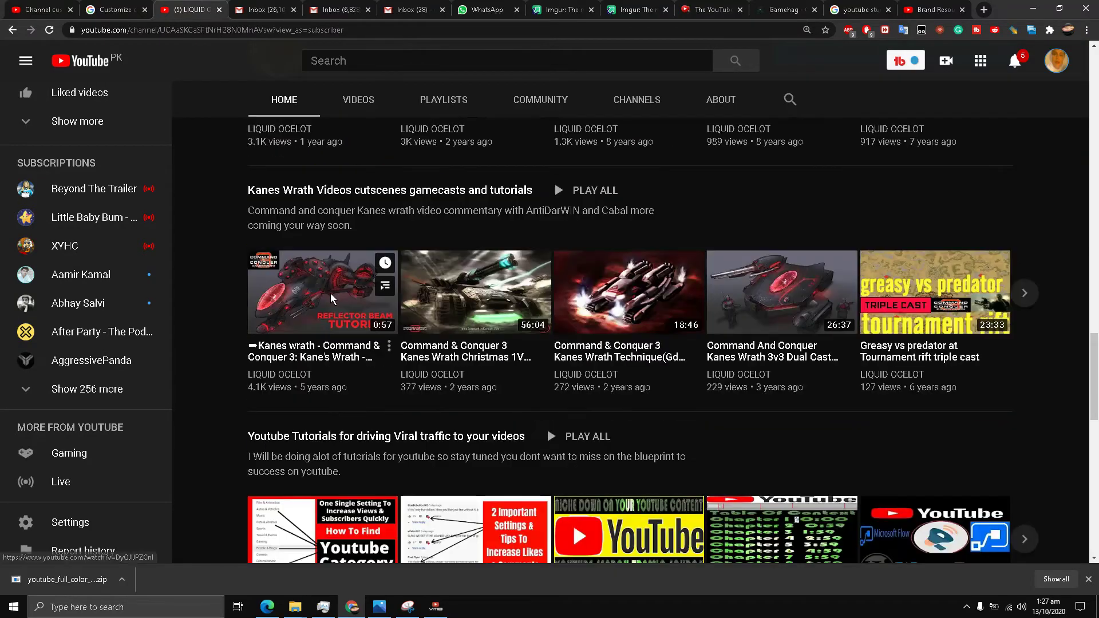
{"action": "scroll", "coordinate": [304, 335], "scroll_direction": "down", "scroll_amount": 7}
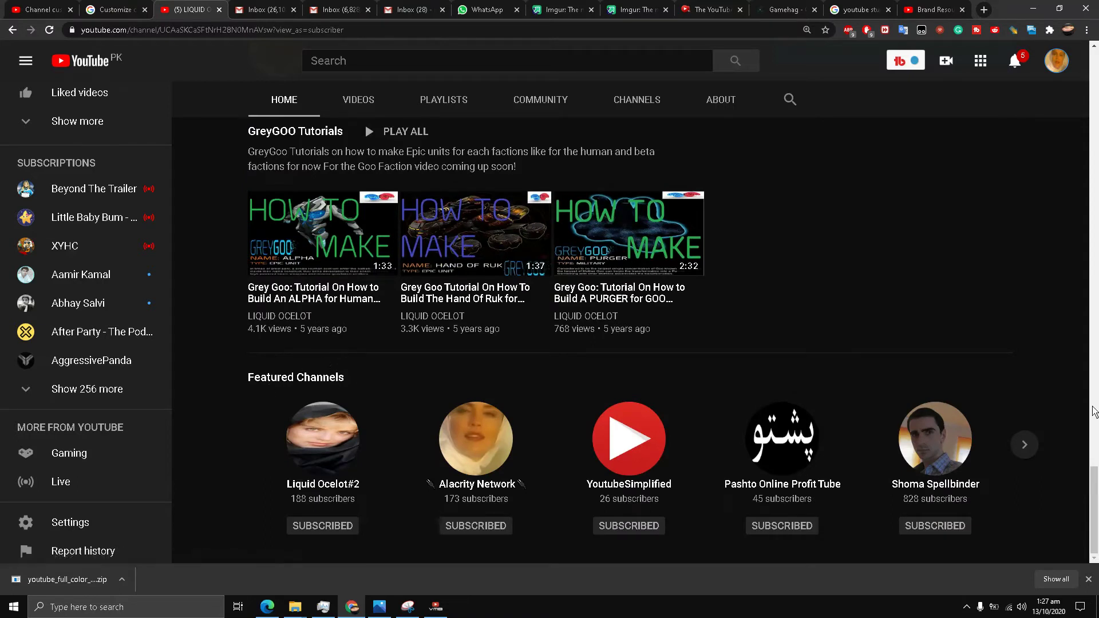
Step: Browse the Featured Channels carousel forward and back, and return to the start of the channel homepage
{"action": "left_click", "coordinate": [1024, 444]}
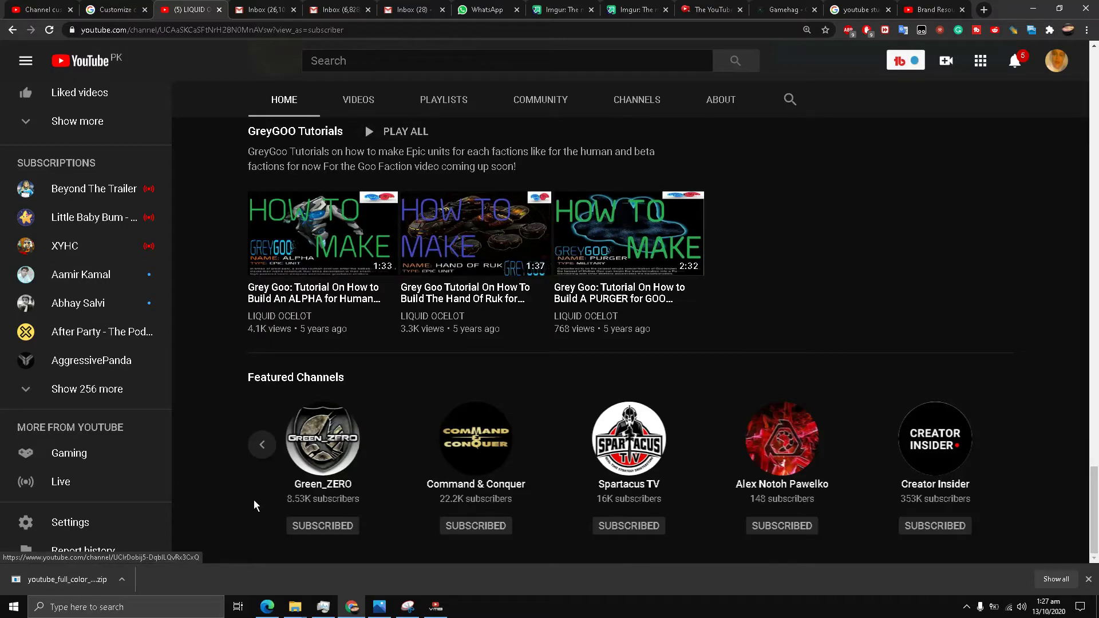
{"action": "left_click", "coordinate": [260, 442]}
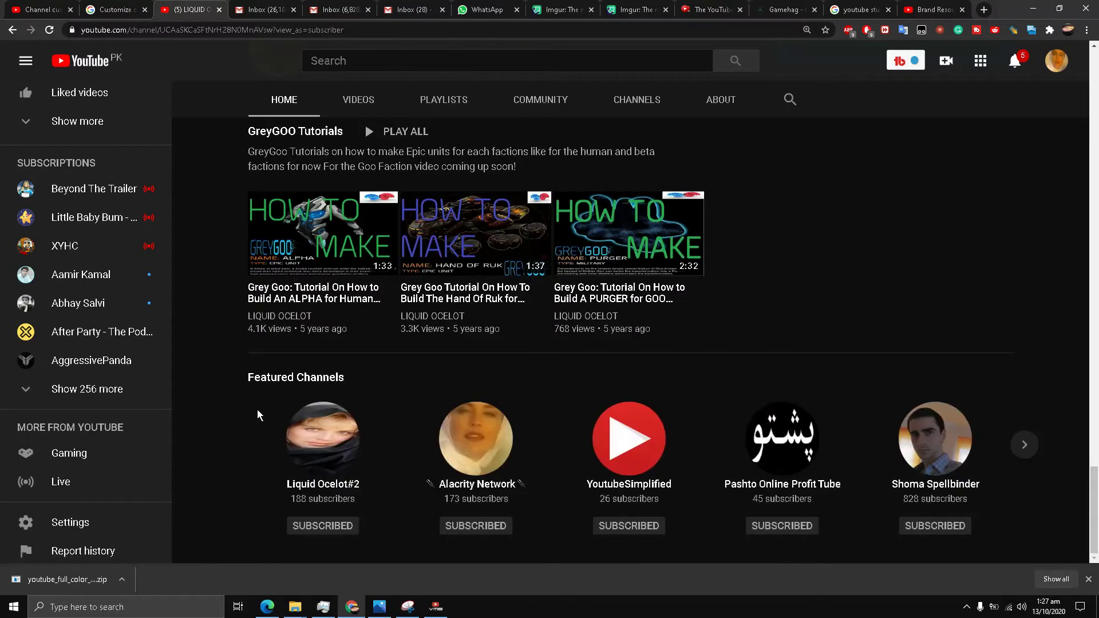
{"action": "scroll", "coordinate": [264, 412], "scroll_direction": "up", "scroll_amount": 20}
{"action": "scroll", "coordinate": [269, 401], "scroll_direction": "up", "scroll_amount": 15}
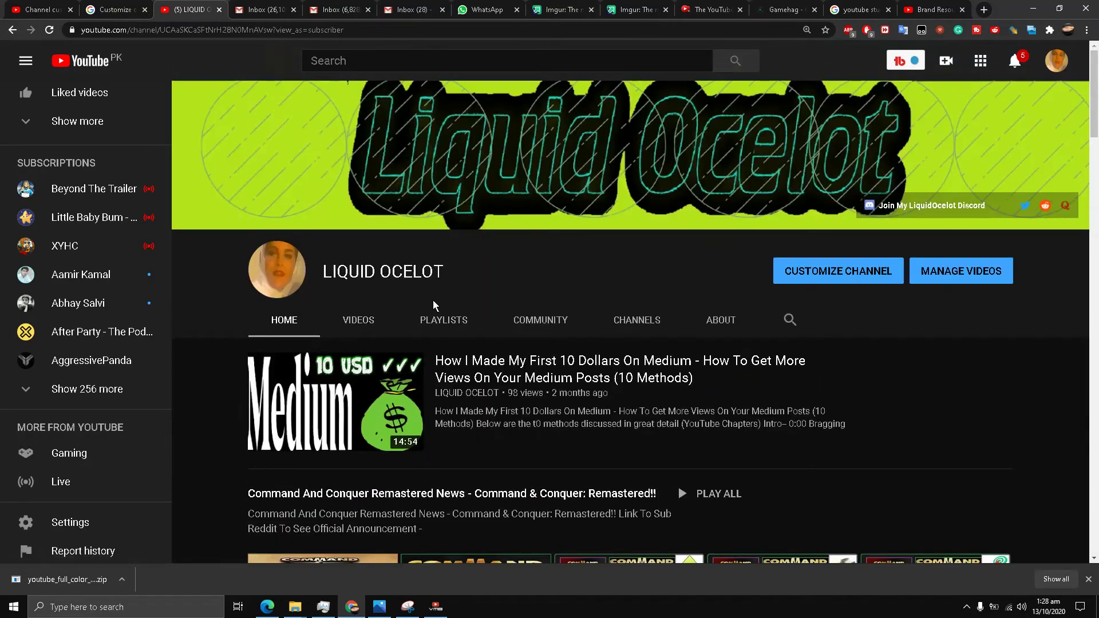
{"action": "scroll", "coordinate": [372, 314], "scroll_direction": "down", "scroll_amount": 2}
{"action": "scroll", "coordinate": [372, 314], "scroll_direction": "up", "scroll_amount": 1}
Step: Return to the channel customization page in YouTube Studio and open its Branding settings
{"action": "left_click", "coordinate": [38, 9]}
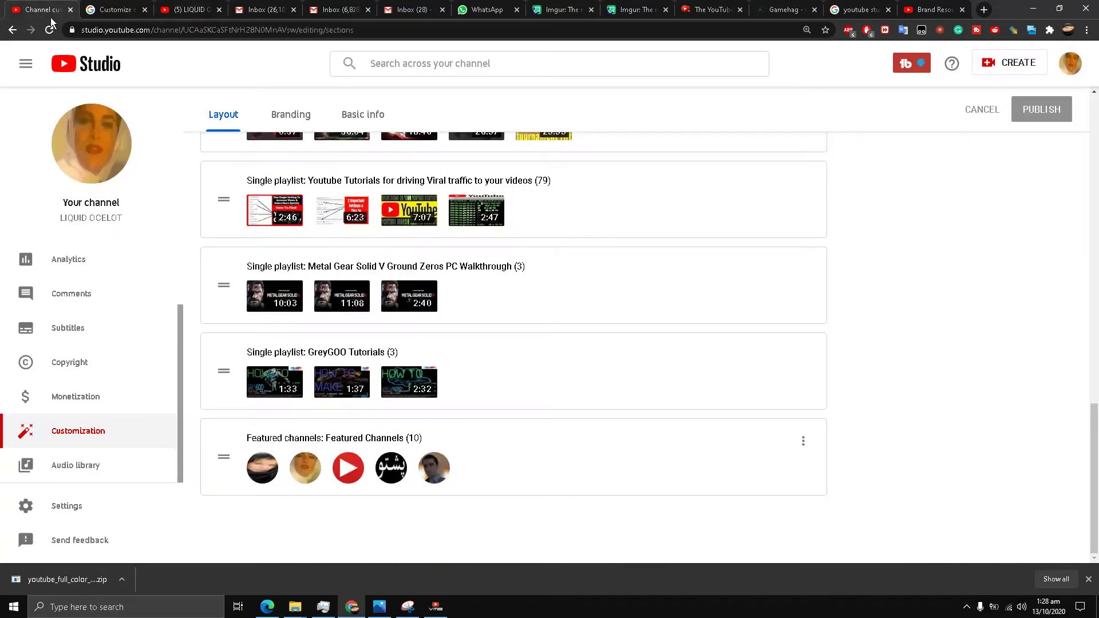
{"action": "scroll", "coordinate": [298, 323], "scroll_direction": "up", "scroll_amount": 10}
{"action": "scroll", "coordinate": [299, 326], "scroll_direction": "up", "scroll_amount": 4}
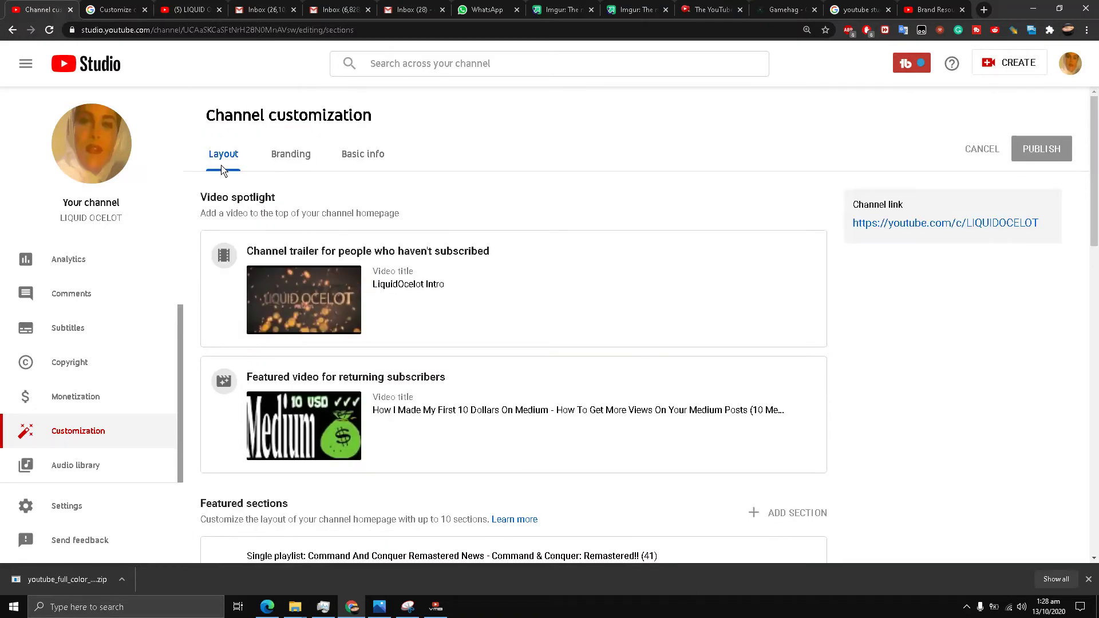
{"action": "left_click", "coordinate": [273, 160]}
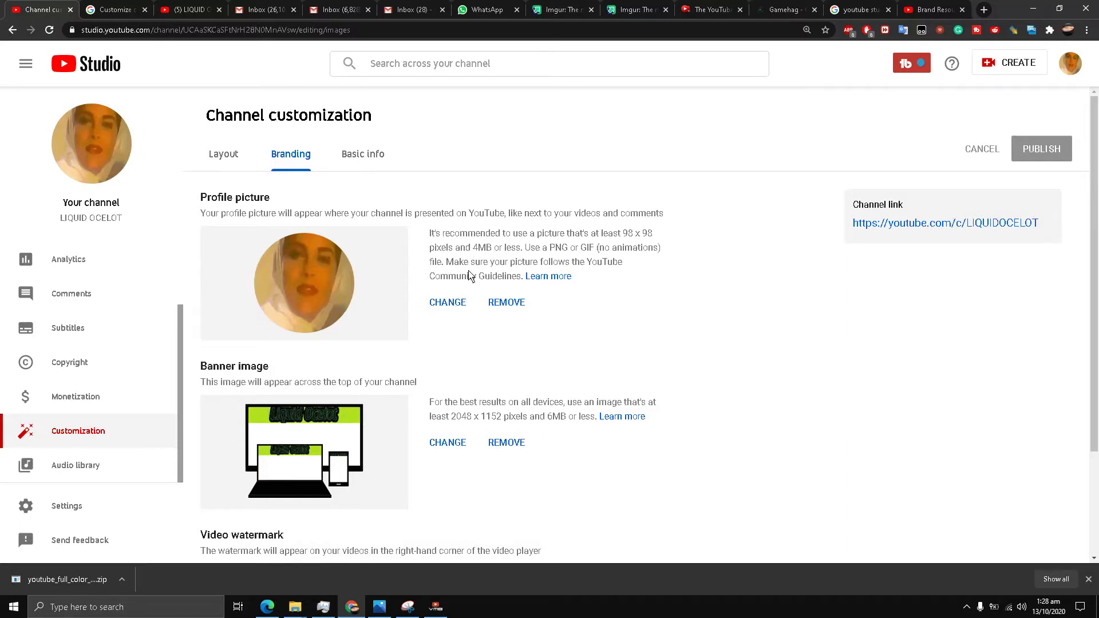
Step: Read the recommended size, file size and format requirements for the profile picture
{"action": "triple_click", "coordinate": [575, 256]}
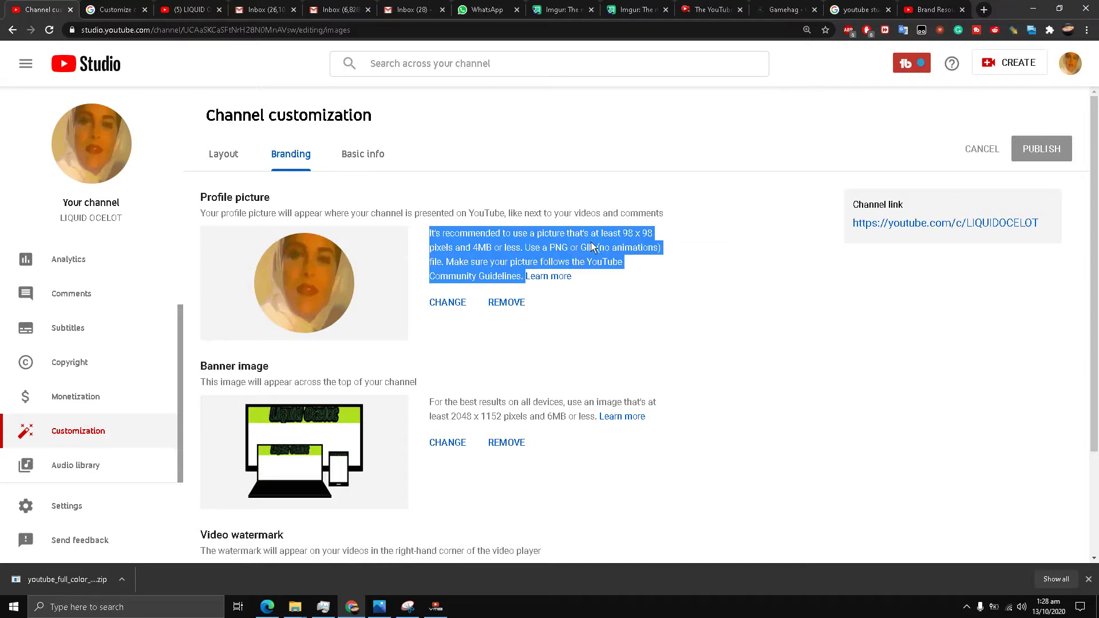
{"action": "left_click", "coordinate": [593, 247]}
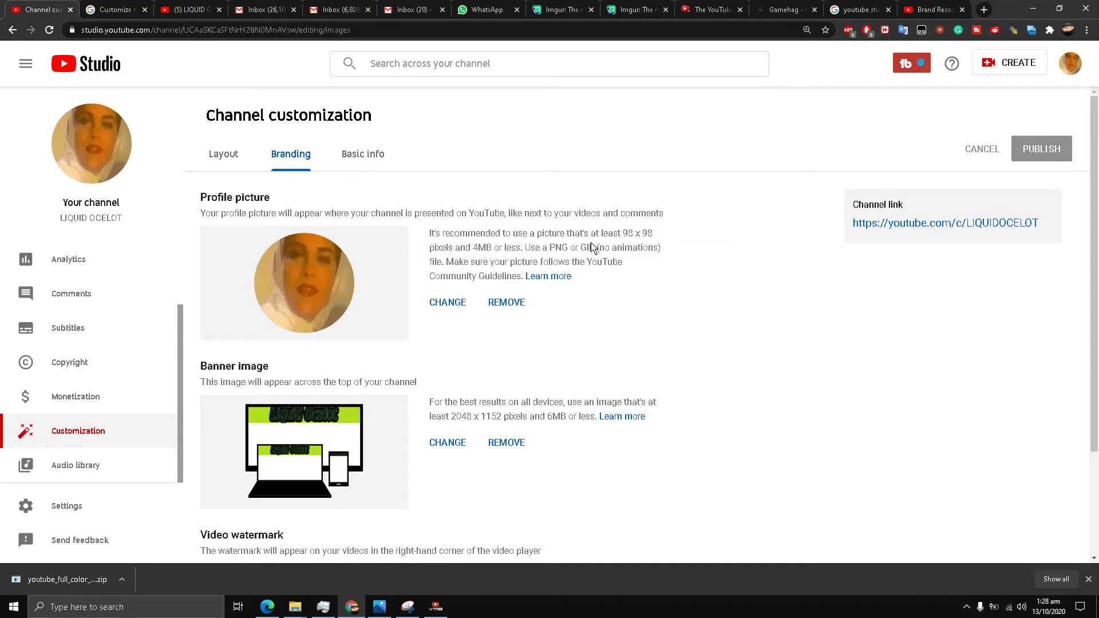
{"action": "double_click", "coordinate": [525, 247]}
{"action": "left_click", "coordinate": [518, 248]}
{"action": "triple_click", "coordinate": [529, 247]}
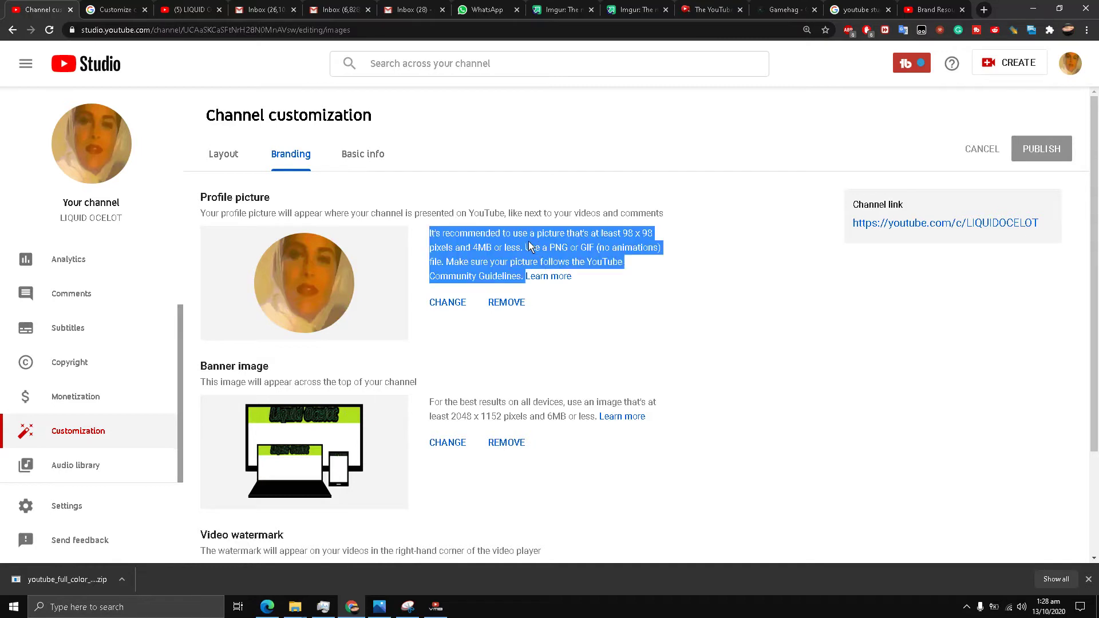
{"action": "left_click", "coordinate": [606, 268]}
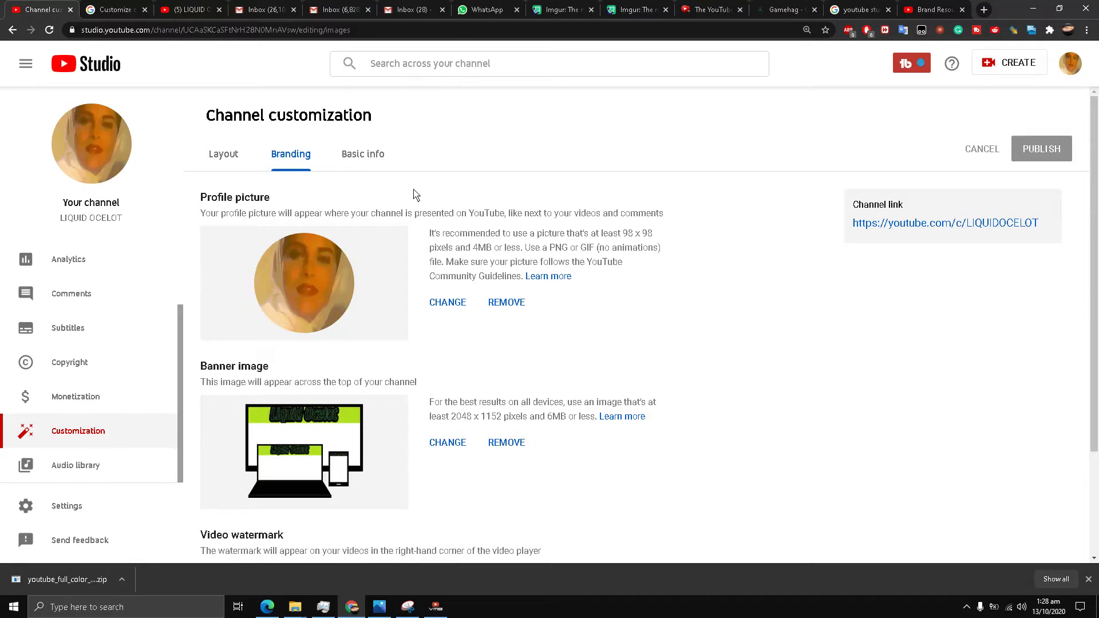
{"action": "triple_click", "coordinate": [467, 251]}
{"action": "left_click", "coordinate": [470, 251]}
Step: Examine the banner image and video watermark settings, including the banner's size recommendation and the watermark display times
{"action": "scroll", "coordinate": [320, 329], "scroll_direction": "down", "scroll_amount": 3}
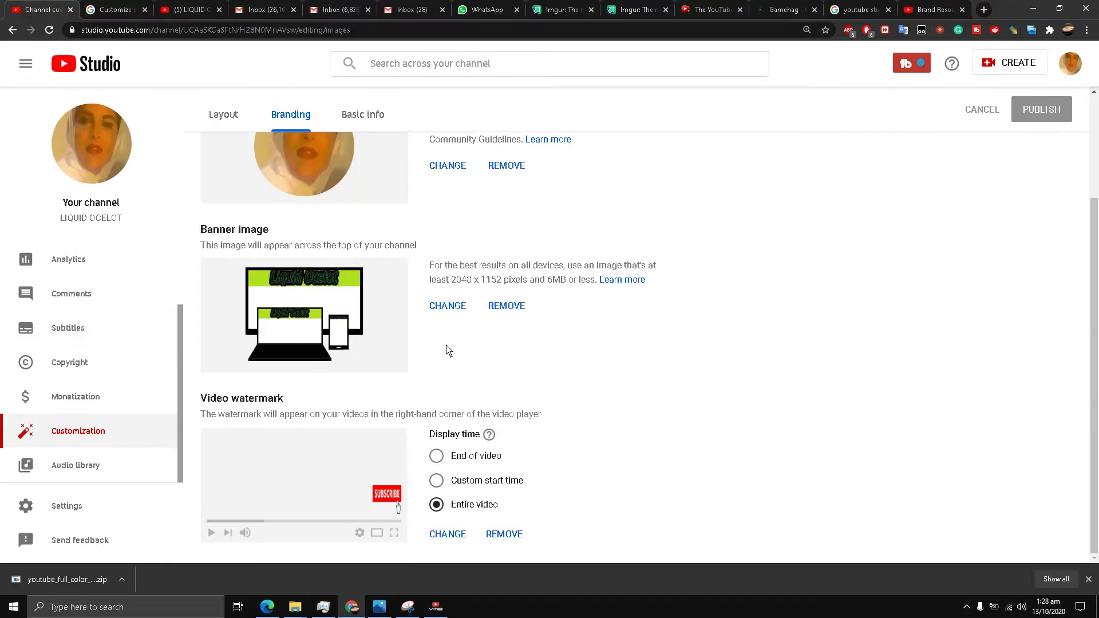
{"action": "scroll", "coordinate": [348, 273], "scroll_direction": "up", "scroll_amount": 2}
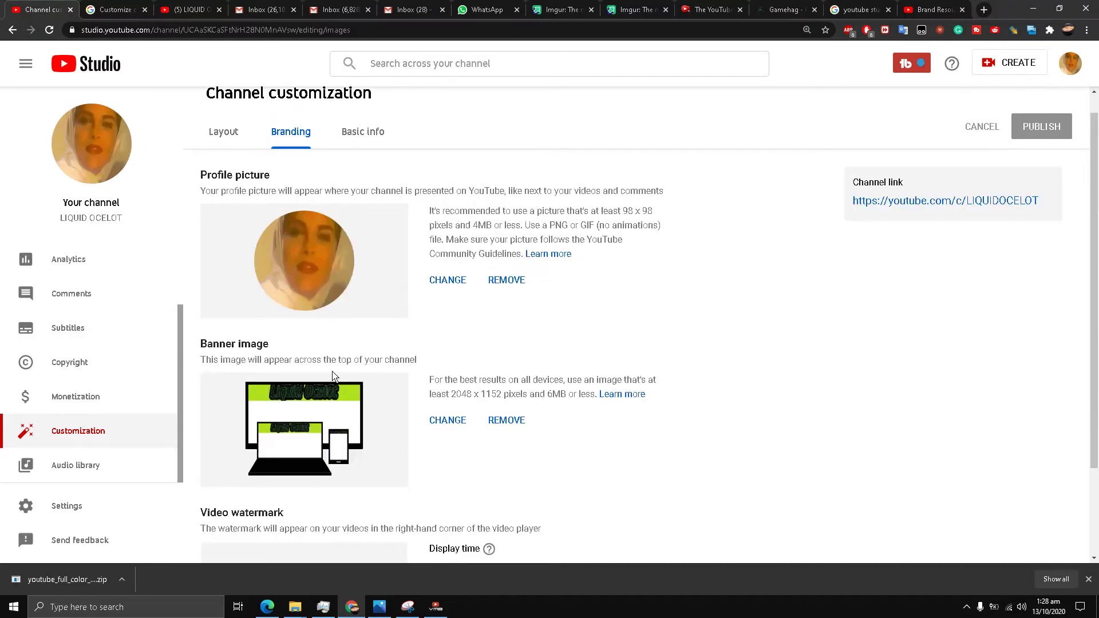
{"action": "scroll", "coordinate": [334, 377], "scroll_direction": "down", "scroll_amount": 2}
{"action": "scroll", "coordinate": [372, 263], "scroll_direction": "up", "scroll_amount": 2}
{"action": "scroll", "coordinate": [392, 289], "scroll_direction": "down", "scroll_amount": 2}
{"action": "scroll", "coordinate": [306, 322], "scroll_direction": "up", "scroll_amount": 2}
{"action": "scroll", "coordinate": [307, 337], "scroll_direction": "down", "scroll_amount": 2}
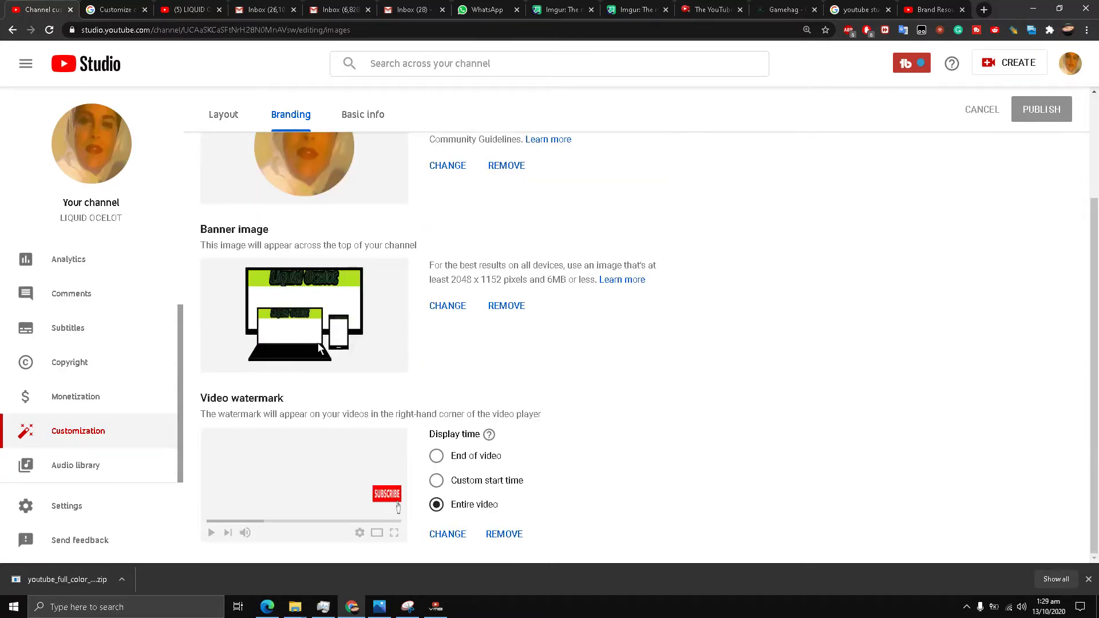
{"action": "scroll", "coordinate": [312, 347], "scroll_direction": "up", "scroll_amount": 2}
{"action": "scroll", "coordinate": [292, 349], "scroll_direction": "down", "scroll_amount": 2}
{"action": "scroll", "coordinate": [194, 295], "scroll_direction": "up", "scroll_amount": 3}
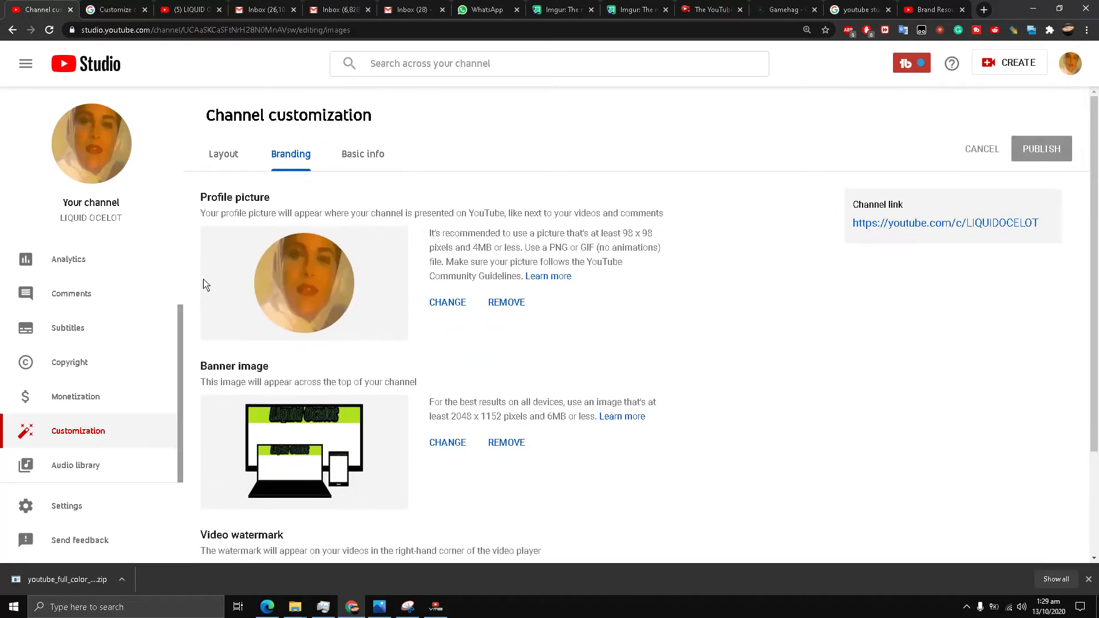
Step: Check the banner on the live channel page and return to the video watermark settings in YouTube Studio
{"action": "left_click", "coordinate": [208, 8]}
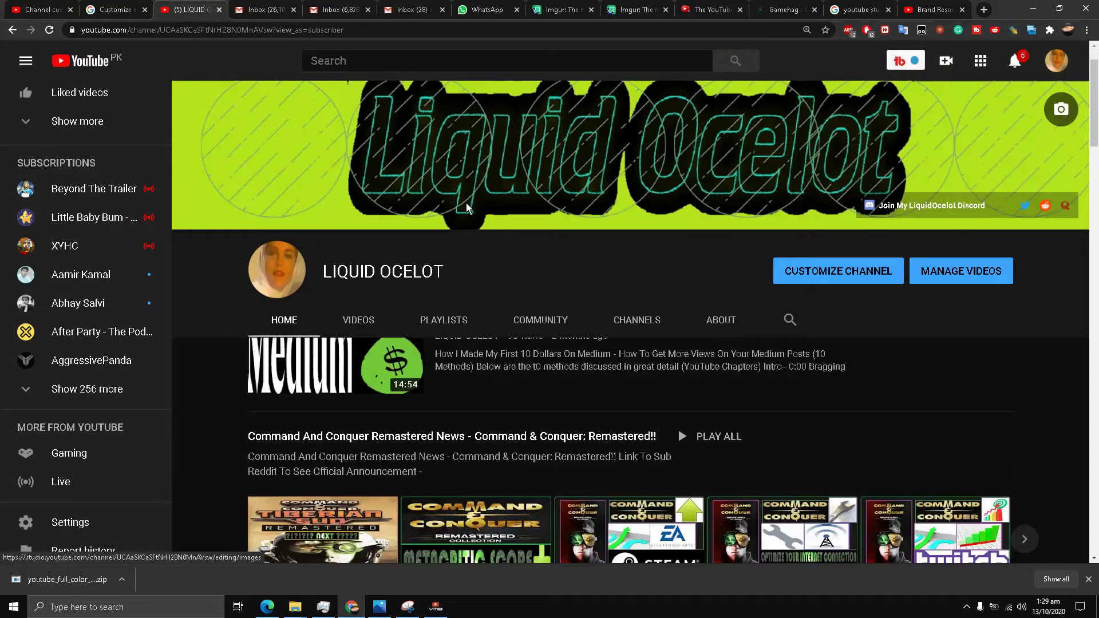
{"action": "left_click", "coordinate": [467, 208]}
{"action": "scroll", "coordinate": [635, 489], "scroll_direction": "down", "scroll_amount": 3}
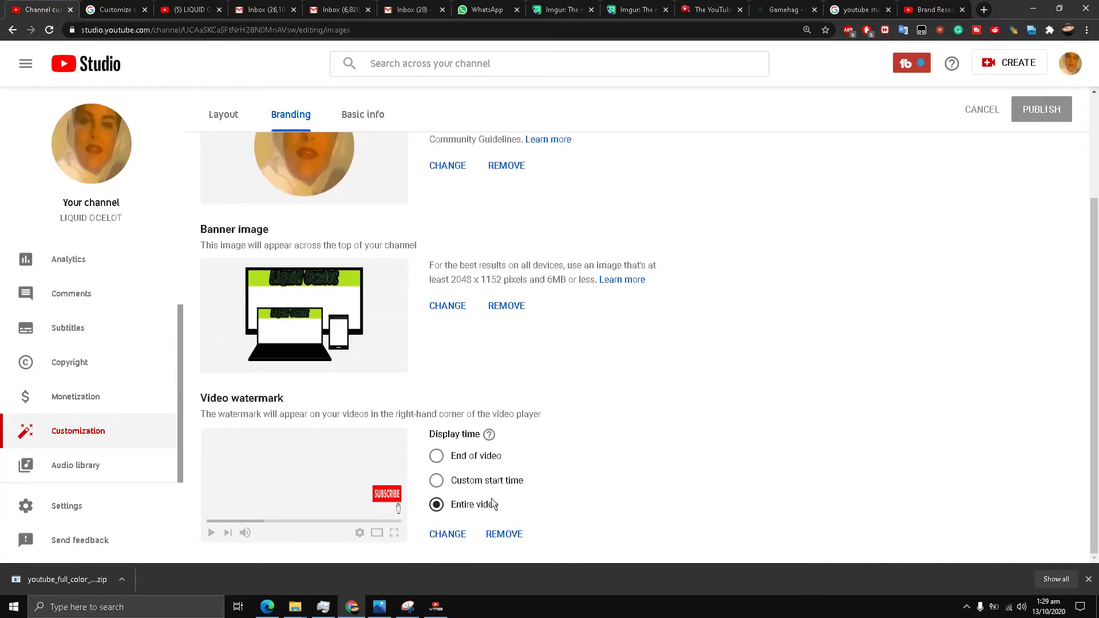
Step: Open the featured video about making the first 10 dollars on Medium, pause it and skip to 2:02
{"action": "left_click", "coordinate": [188, 8]}
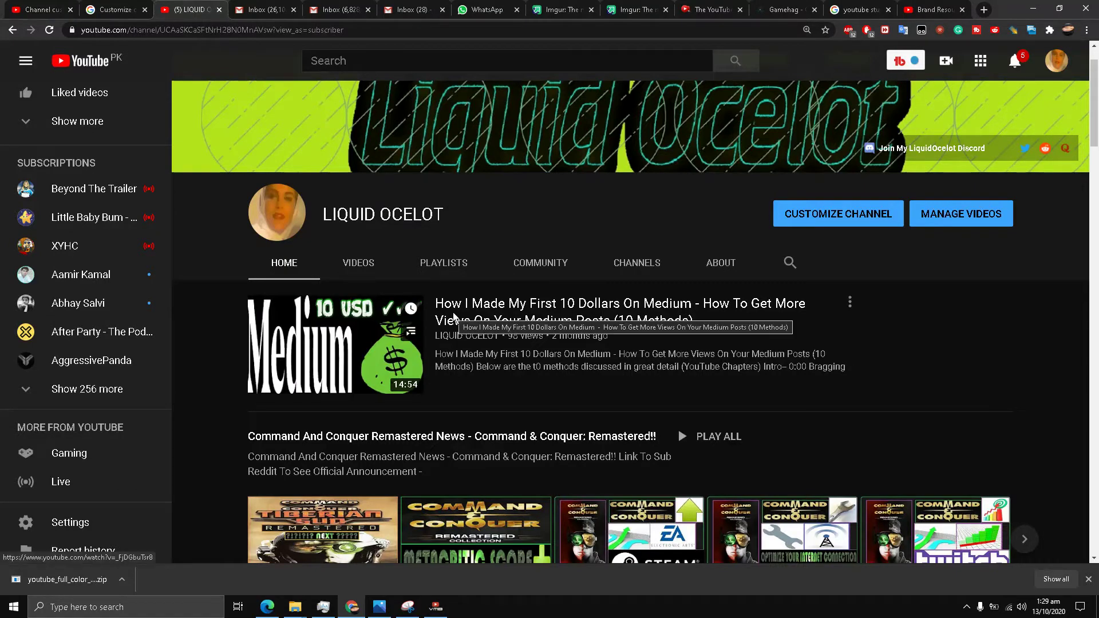
{"action": "left_click", "coordinate": [454, 316]}
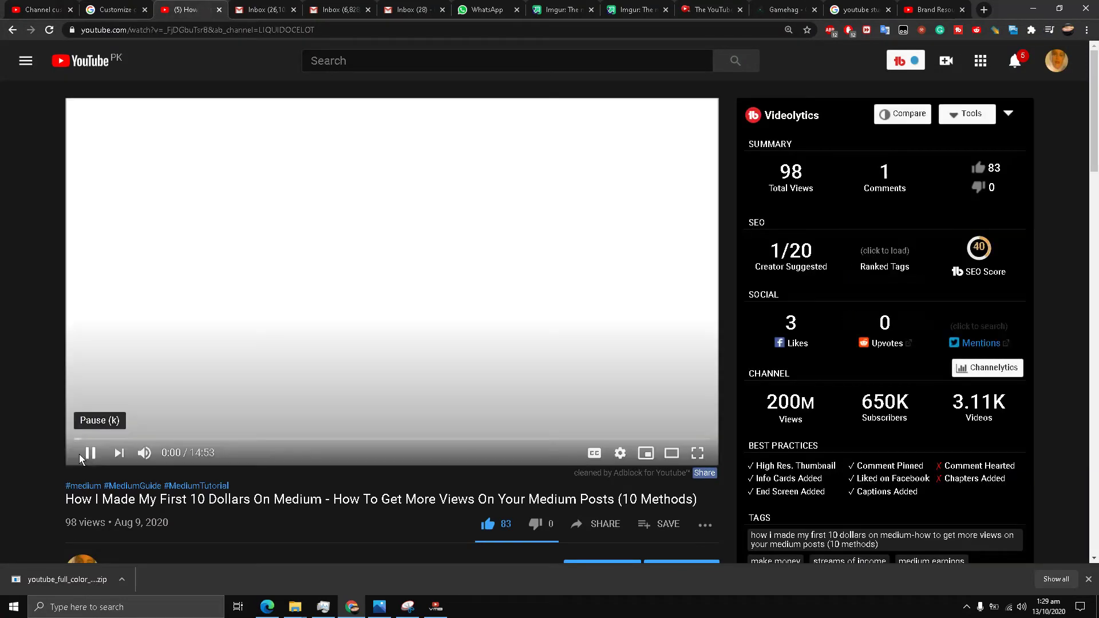
{"action": "left_click", "coordinate": [79, 455]}
{"action": "left_click", "coordinate": [161, 439]}
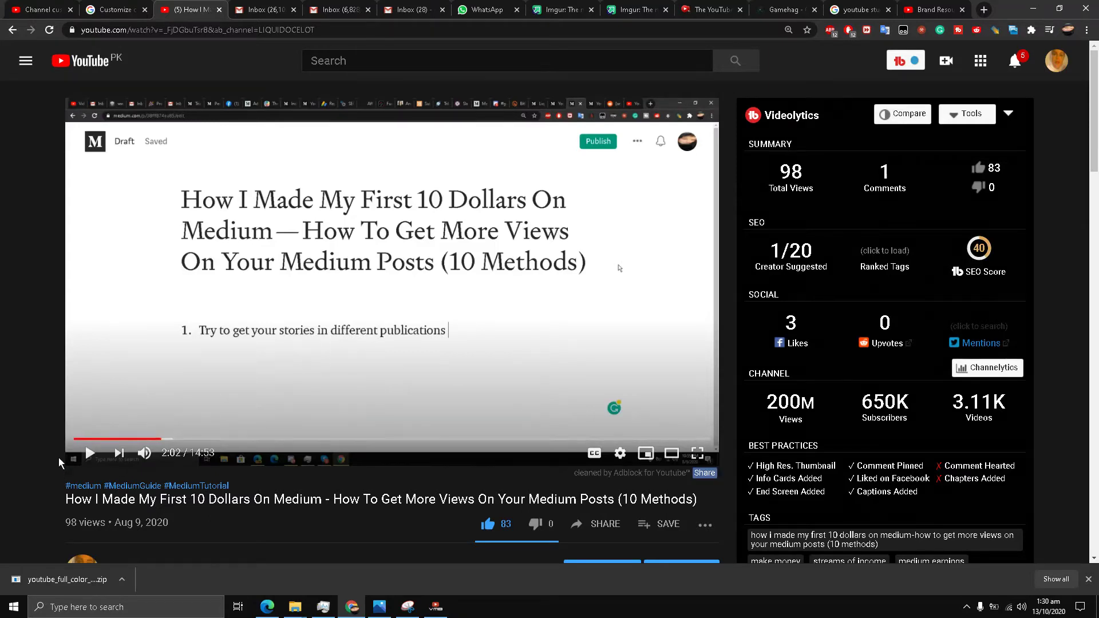
Step: Copy the full web address of the open video
{"action": "left_click", "coordinate": [225, 30]}
{"action": "right_click", "coordinate": [230, 35]}
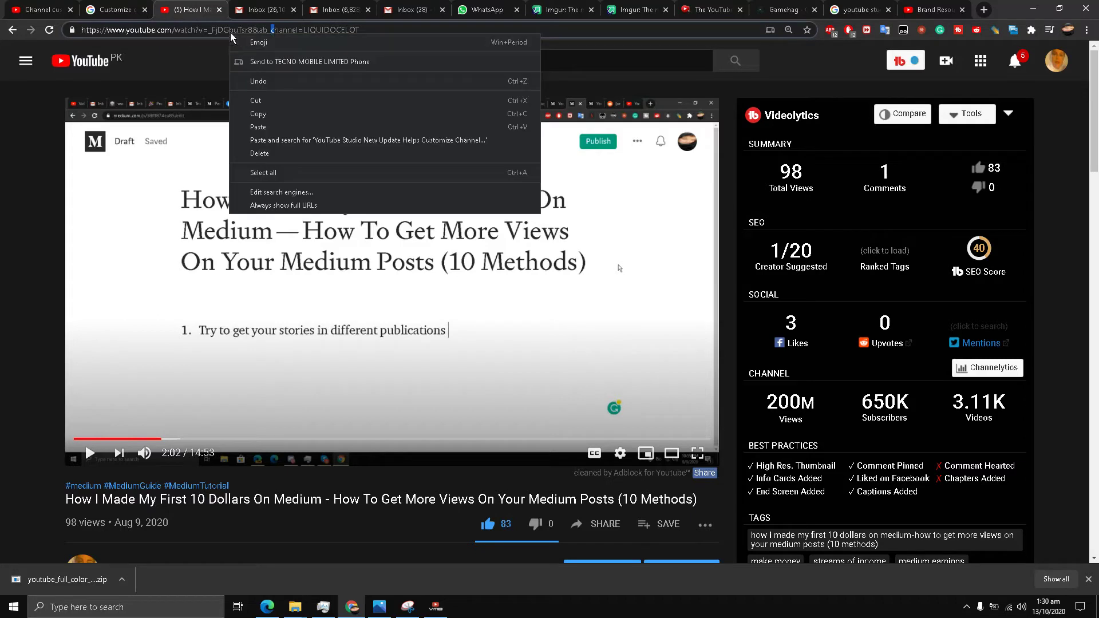
{"action": "double_click", "coordinate": [232, 31]}
{"action": "triple_click", "coordinate": [232, 31]}
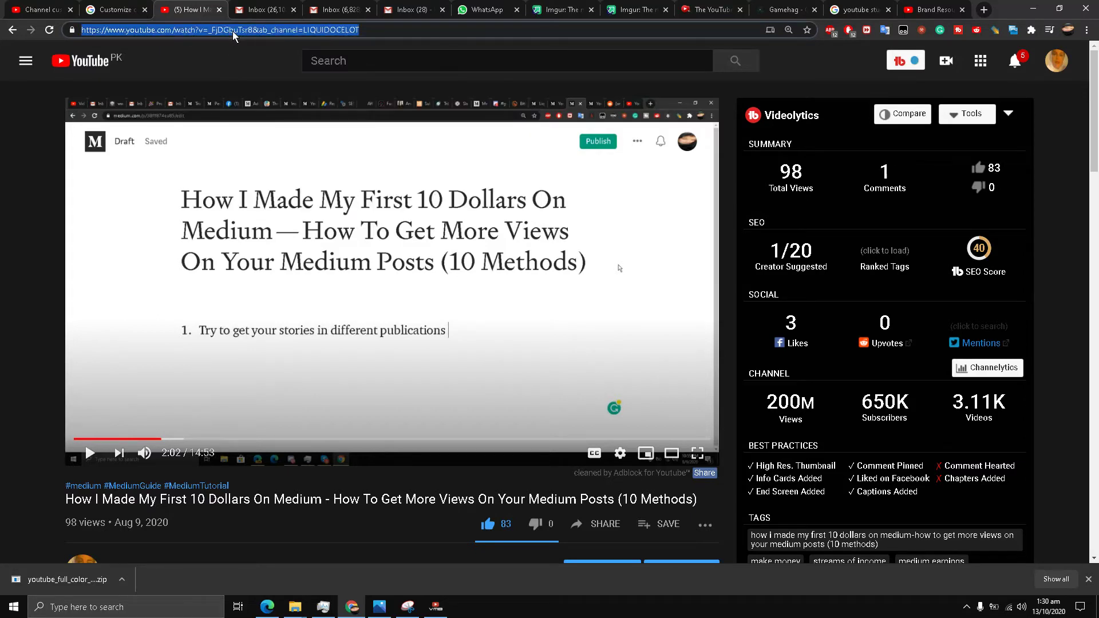
{"action": "right_click", "coordinate": [233, 31]}
{"action": "left_click", "coordinate": [341, 111]}
Step: Open the copied video address in a new incognito window and mute the playback
{"action": "left_click", "coordinate": [1086, 30]}
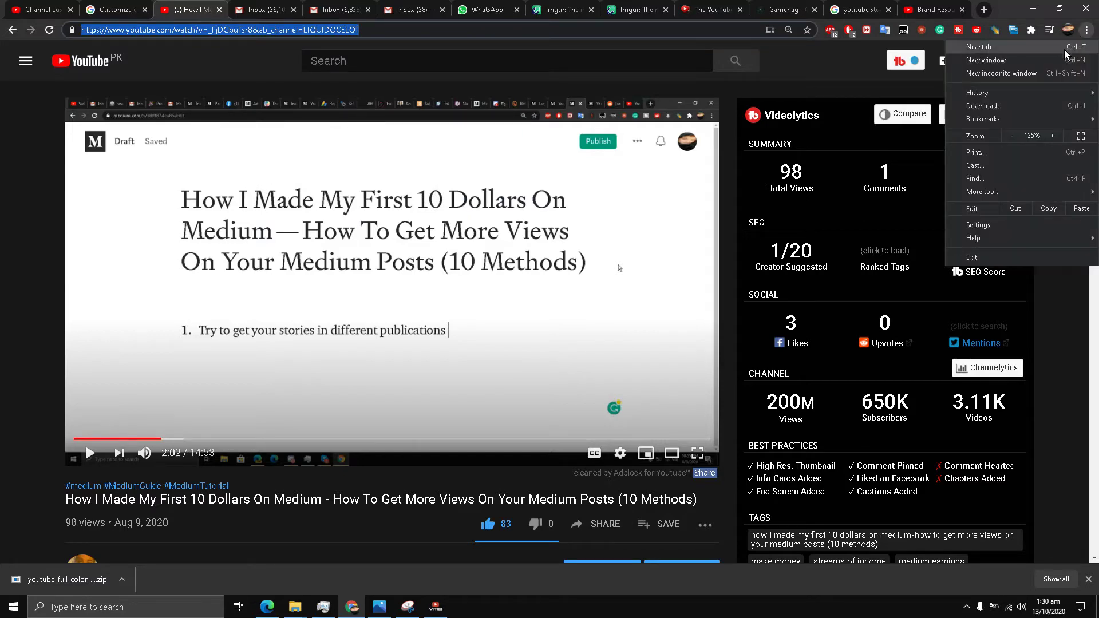
{"action": "left_click", "coordinate": [1029, 55]}
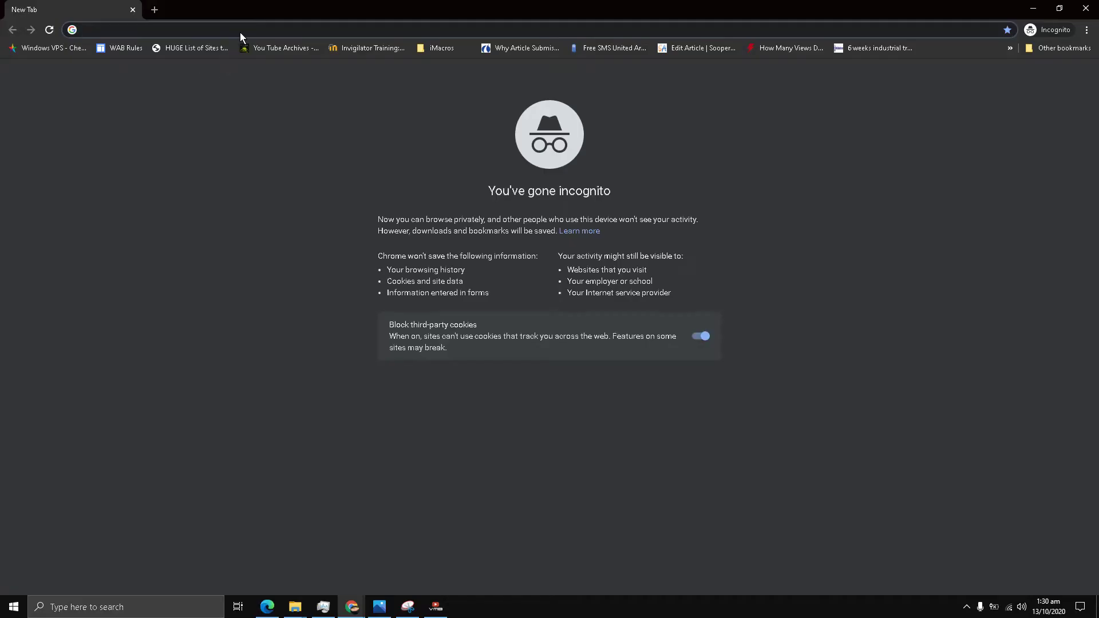
{"action": "right_click", "coordinate": [240, 32]}
{"action": "left_click", "coordinate": [296, 106]}
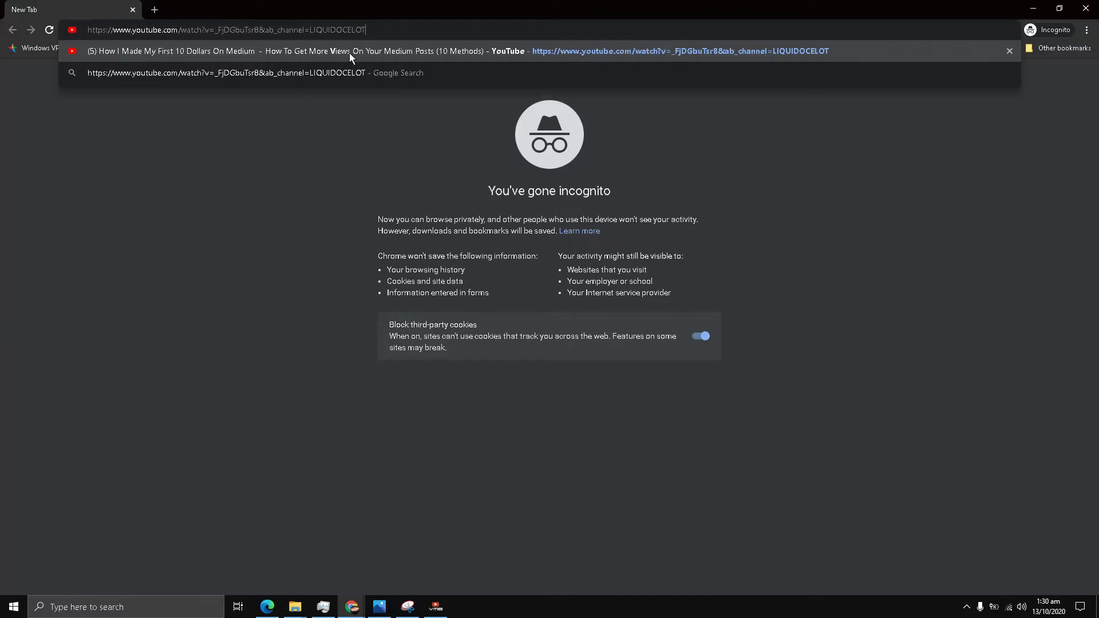
{"action": "left_click", "coordinate": [322, 51]}
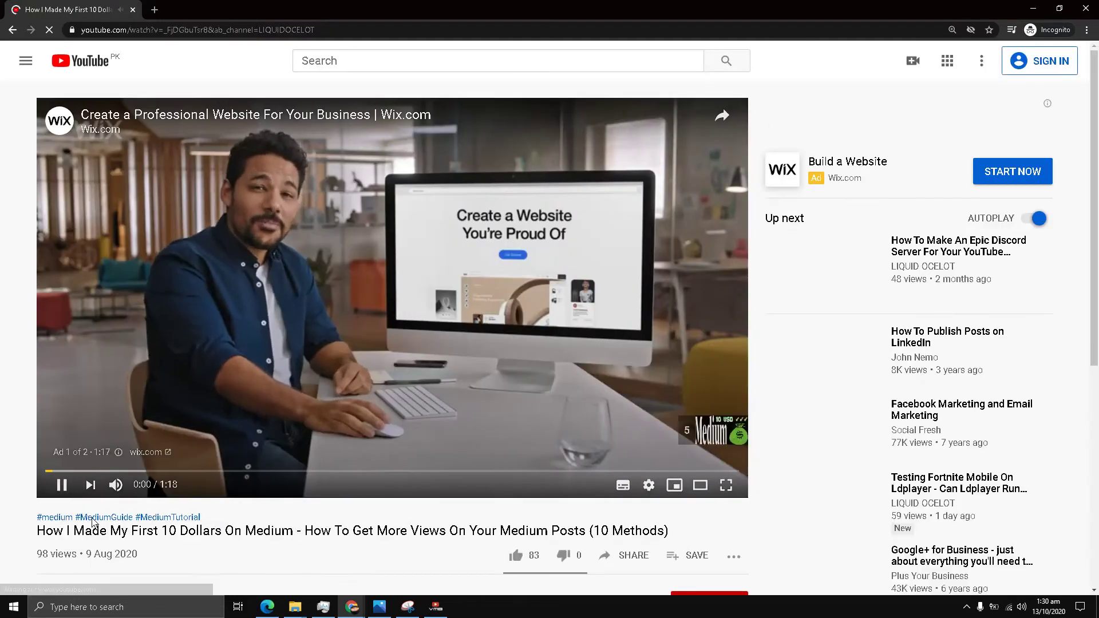
{"action": "left_click", "coordinate": [116, 486]}
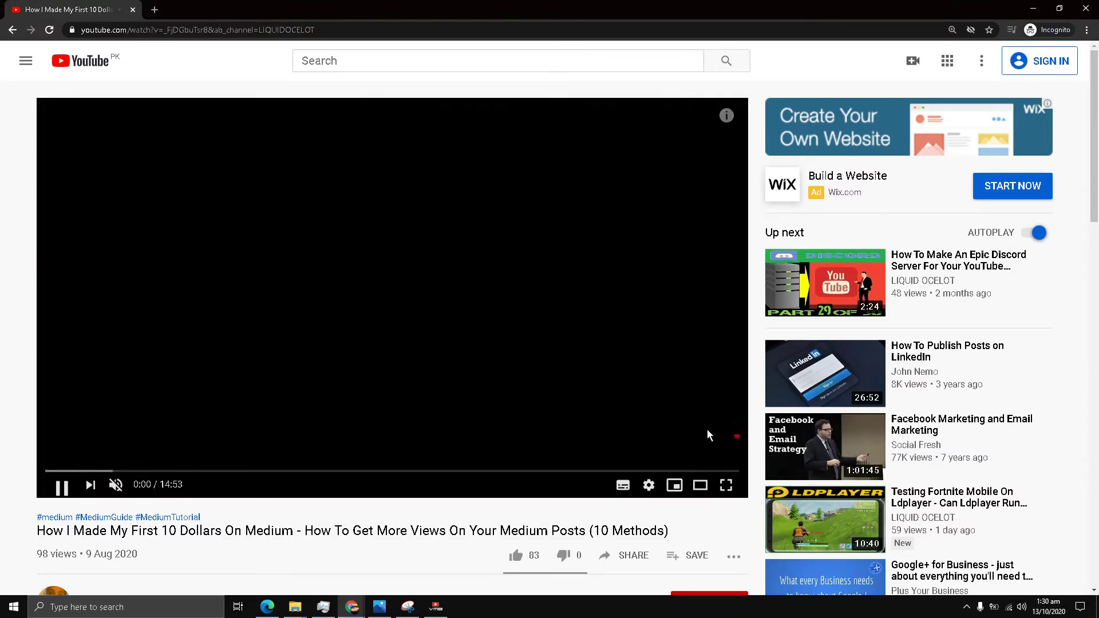
Step: Pause the video in the incognito window and inspect the subscribe watermark in the corner of the player
{"action": "left_click", "coordinate": [707, 428]}
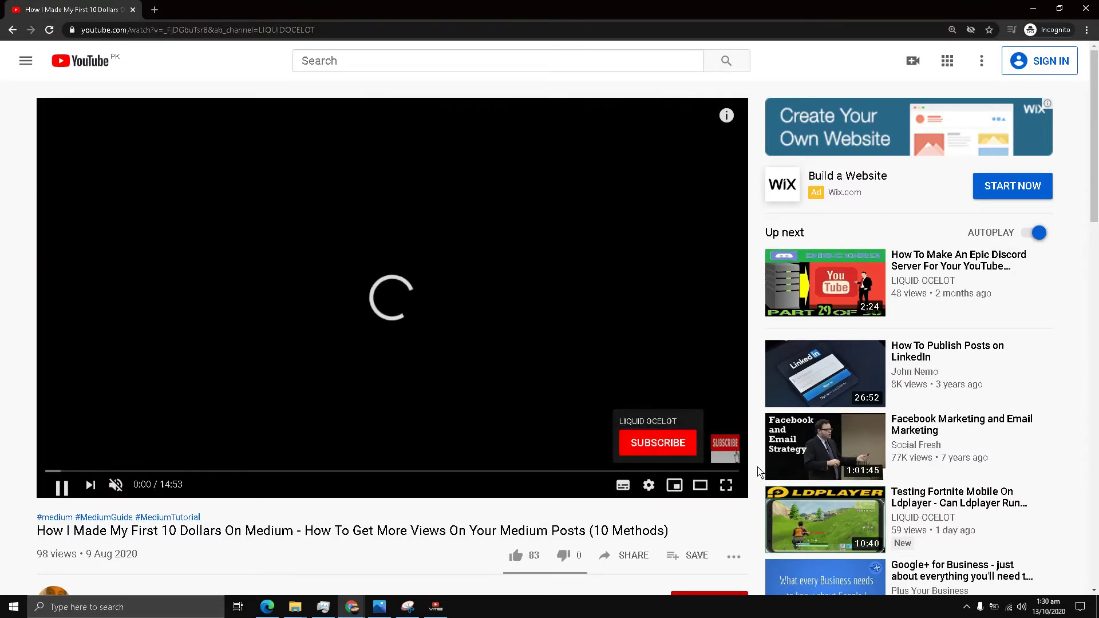
{"action": "left_click", "coordinate": [51, 486]}
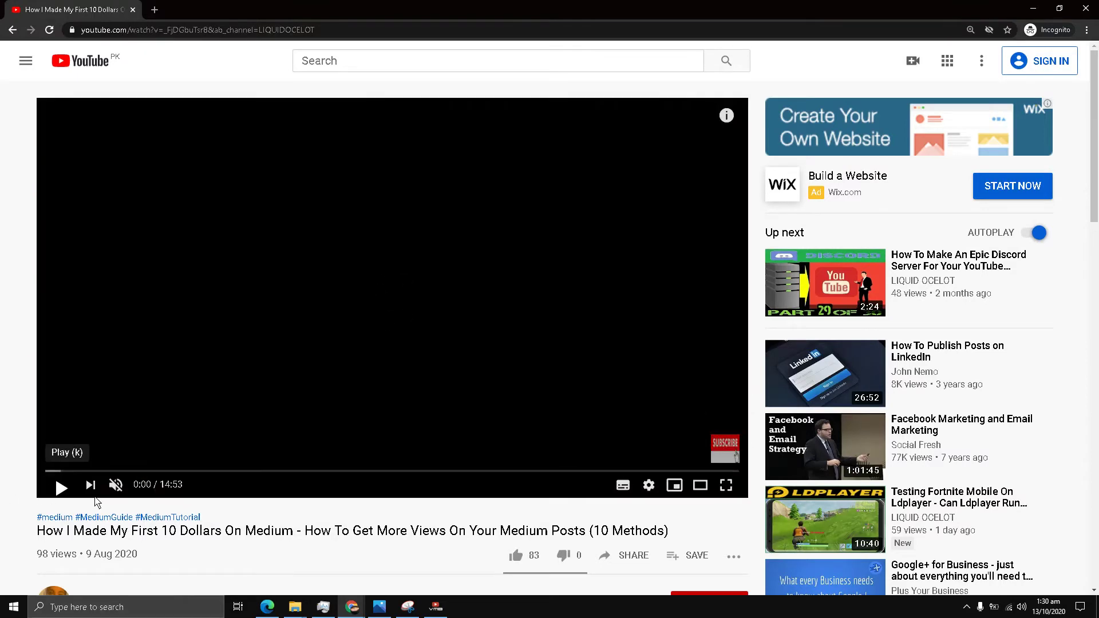
{"action": "mouse_move", "coordinate": [723, 452]}
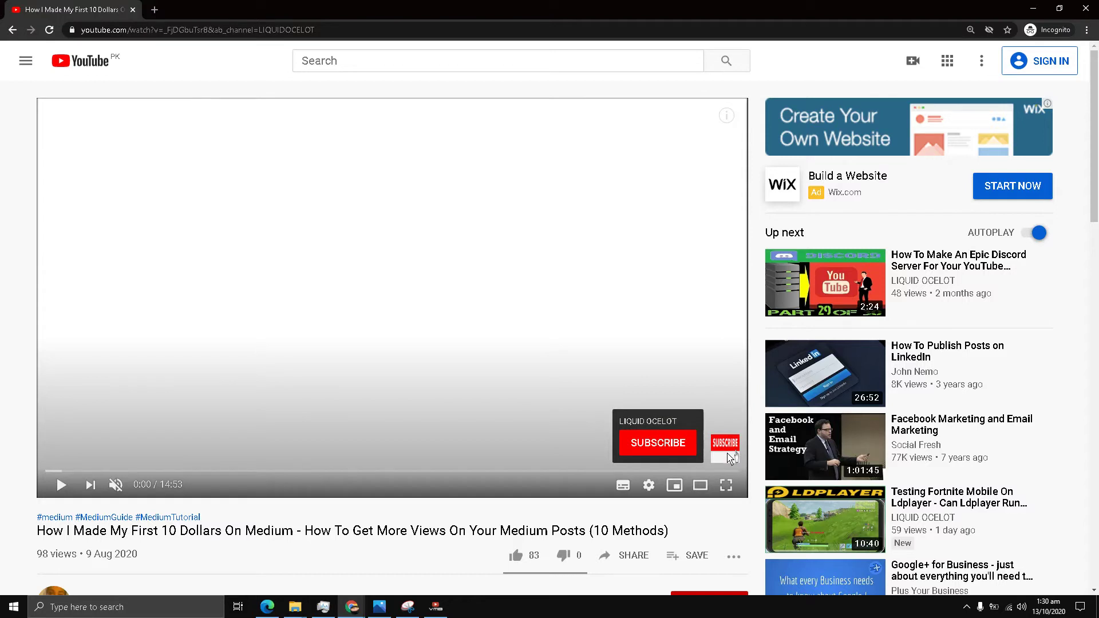
{"action": "scroll", "coordinate": [590, 475], "scroll_direction": "down", "scroll_amount": 4}
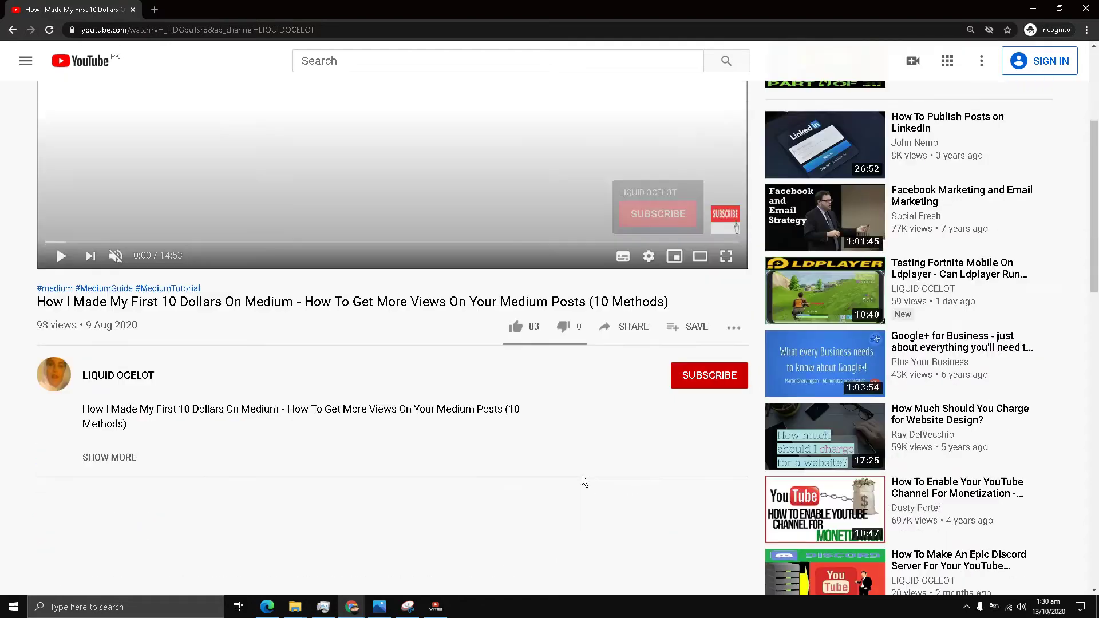
{"action": "scroll", "coordinate": [609, 471], "scroll_direction": "up", "scroll_amount": 1}
{"action": "mouse_move", "coordinate": [725, 276]}
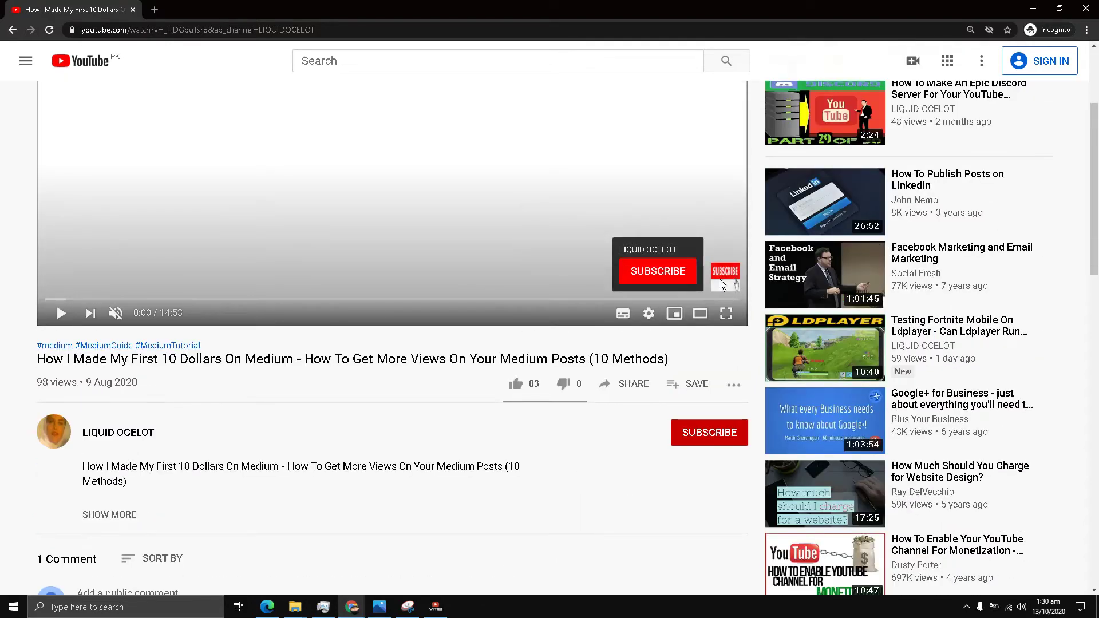
{"action": "scroll", "coordinate": [733, 285], "scroll_direction": "up", "scroll_amount": 3}
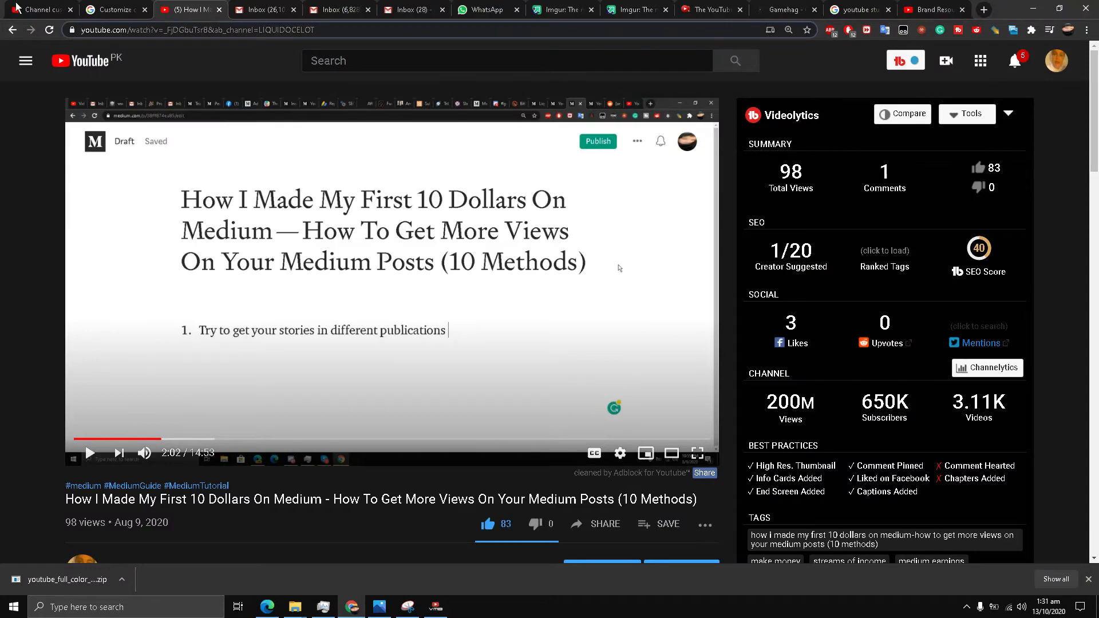
Step: Return to channel customization in YouTube Studio and open the basic info with the channel name and description
{"action": "left_click", "coordinate": [18, 8]}
{"action": "scroll", "coordinate": [318, 265], "scroll_direction": "up", "scroll_amount": 3}
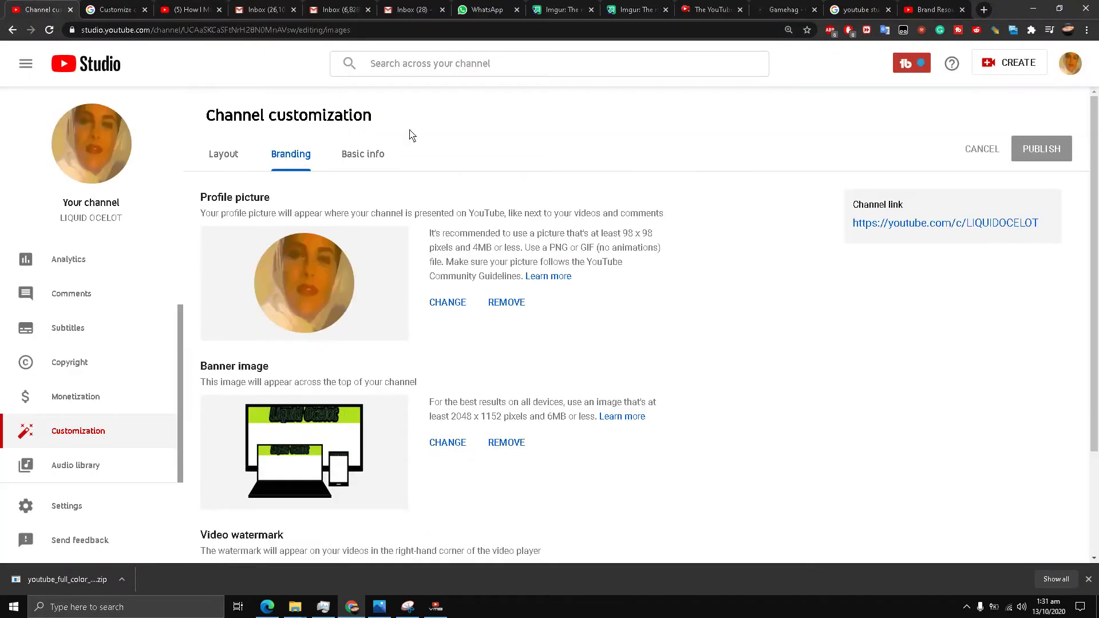
{"action": "left_click", "coordinate": [378, 163]}
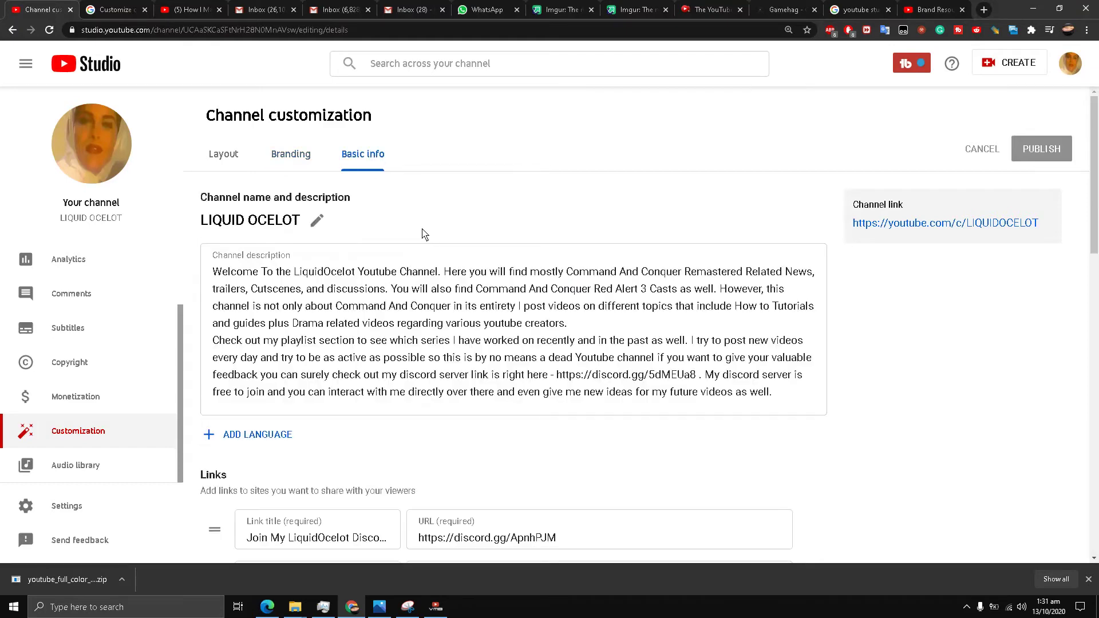
{"action": "scroll", "coordinate": [383, 288], "scroll_direction": "down", "scroll_amount": 5}
{"action": "scroll", "coordinate": [384, 287], "scroll_direction": "up", "scroll_amount": 5}
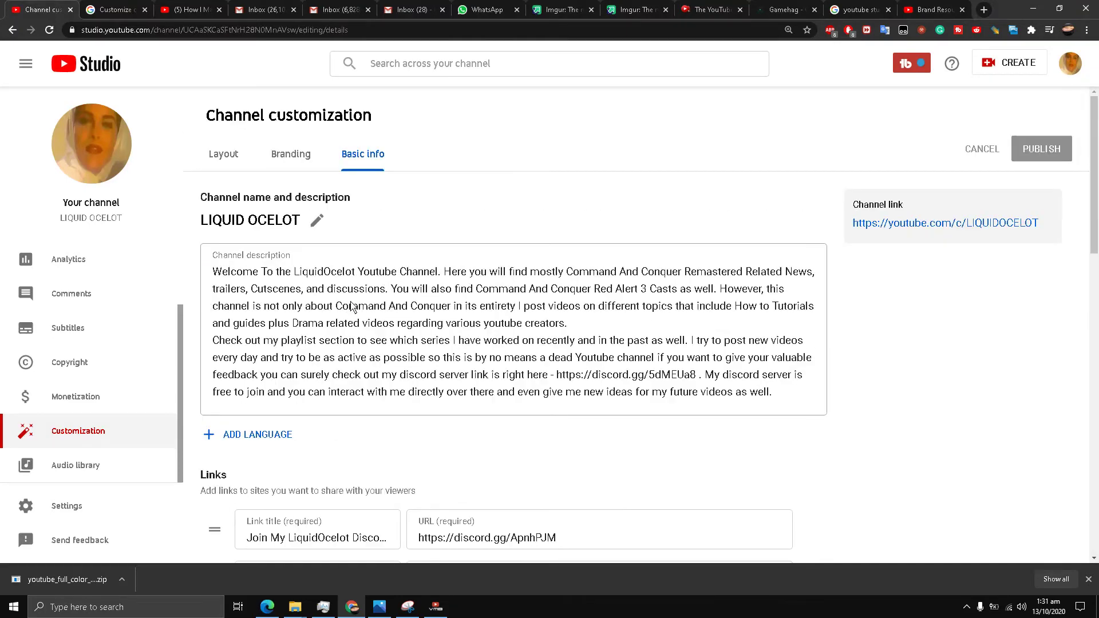
{"action": "scroll", "coordinate": [300, 327], "scroll_direction": "down", "scroll_amount": 2}
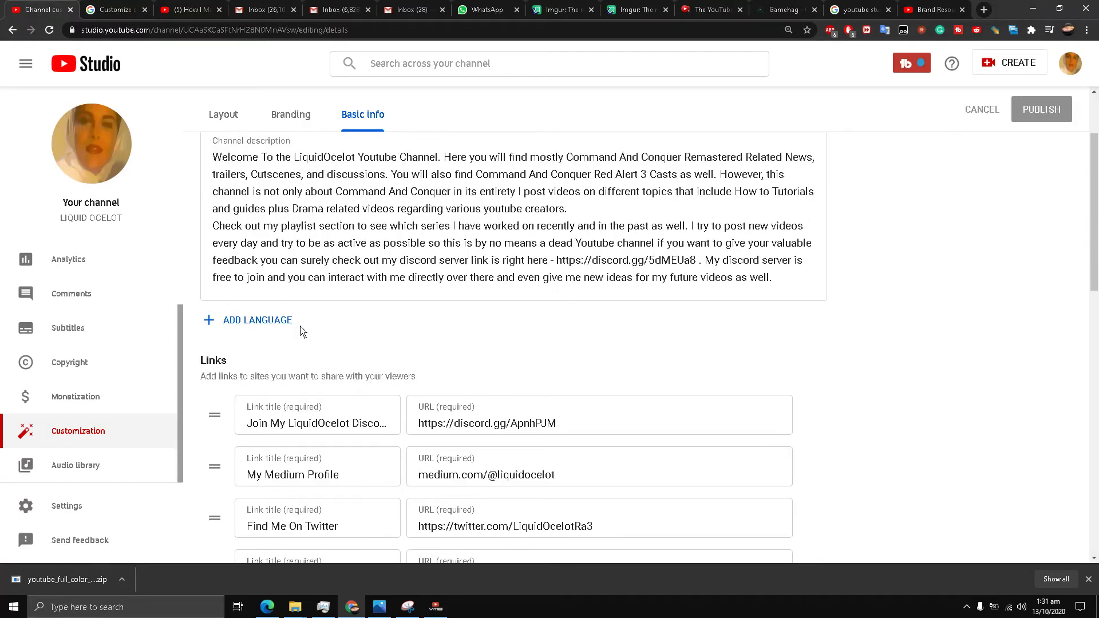
{"action": "scroll", "coordinate": [295, 317], "scroll_direction": "up", "scroll_amount": 1}
{"action": "scroll", "coordinate": [294, 291], "scroll_direction": "up", "scroll_amount": 1}
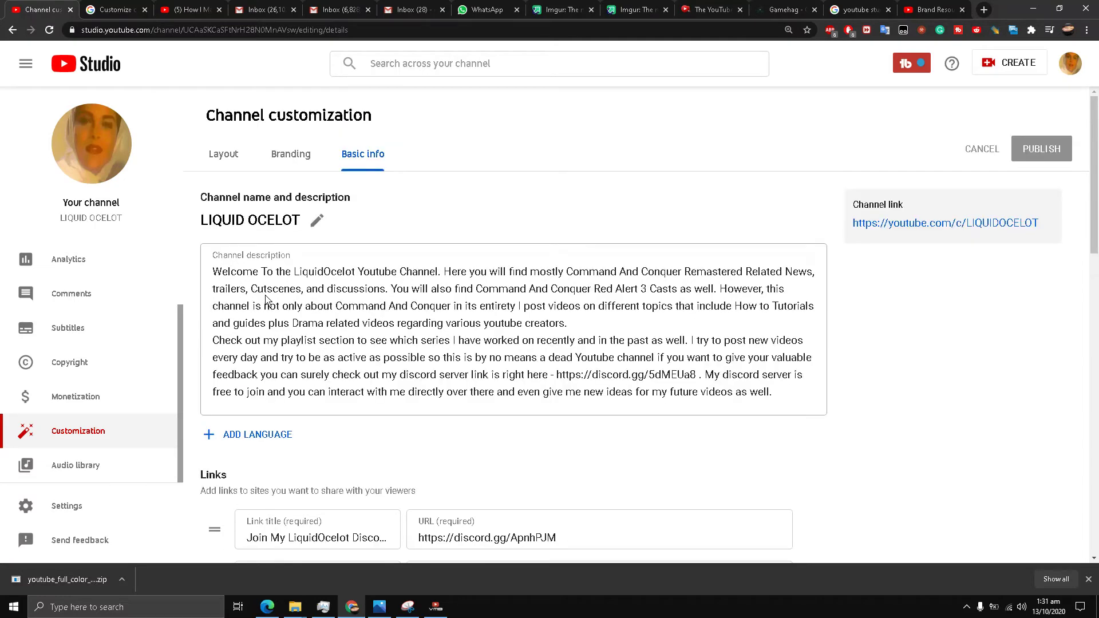
Step: Place the cursor in the channel description and read through its text and character limit
{"action": "left_click", "coordinate": [332, 343]}
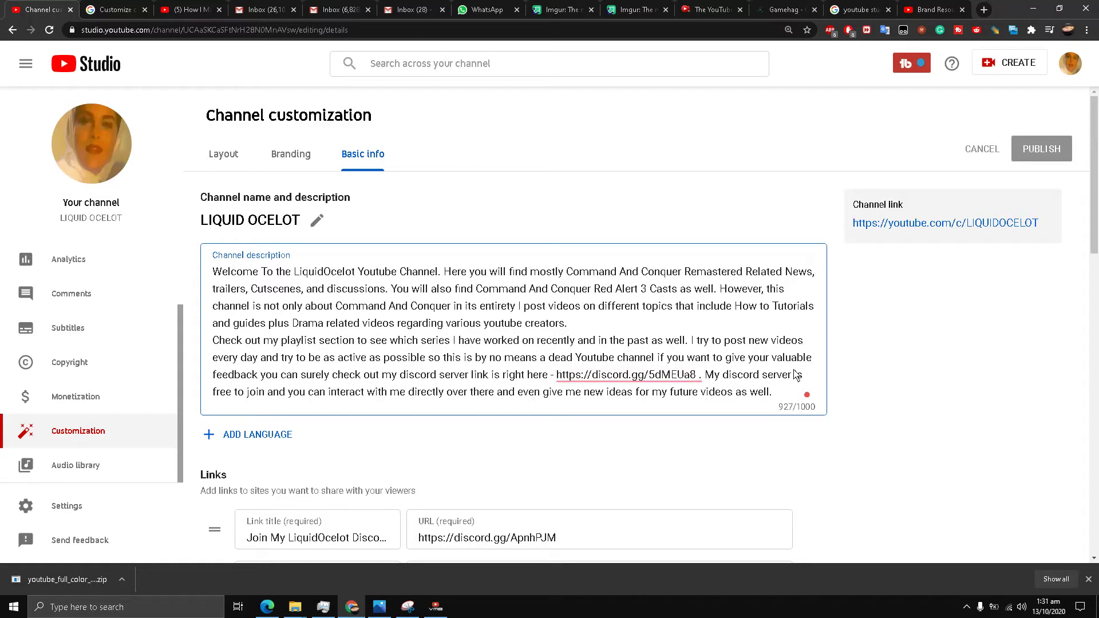
{"action": "mouse_move", "coordinate": [814, 385]}
{"action": "left_click_drag", "start_coordinate": [609, 322], "coordinate": [267, 314]}
{"action": "left_click", "coordinate": [266, 309]}
Step: Open the channel translation options for adding a language and cancel them without choosing one
{"action": "scroll", "coordinate": [336, 335], "scroll_direction": "down", "scroll_amount": 1}
{"action": "mouse_move", "coordinate": [641, 312]}
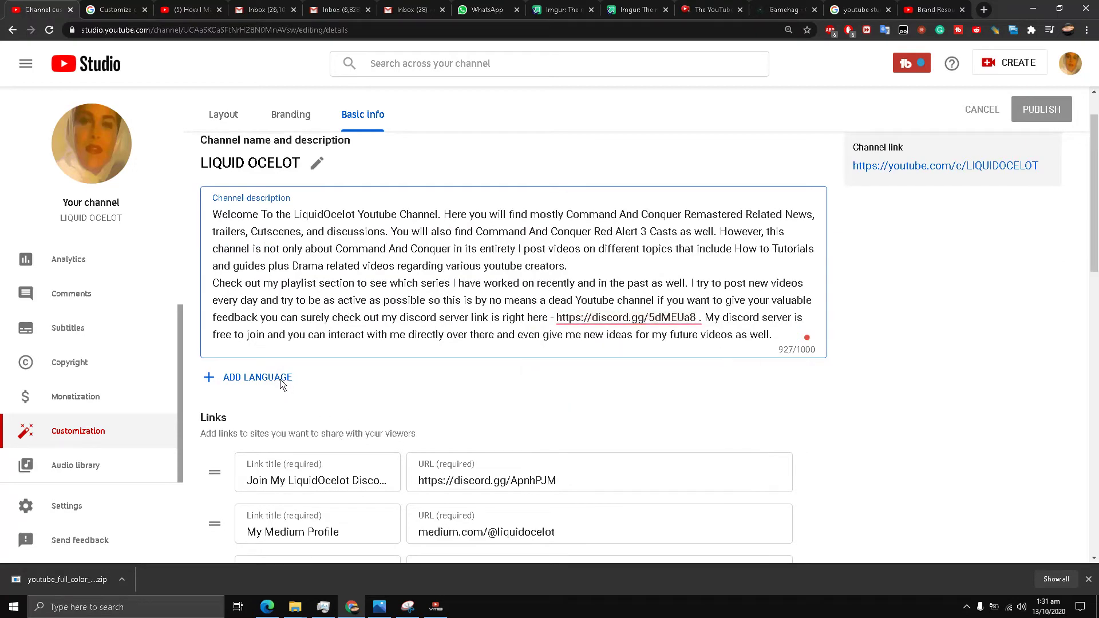
{"action": "left_click", "coordinate": [282, 382]}
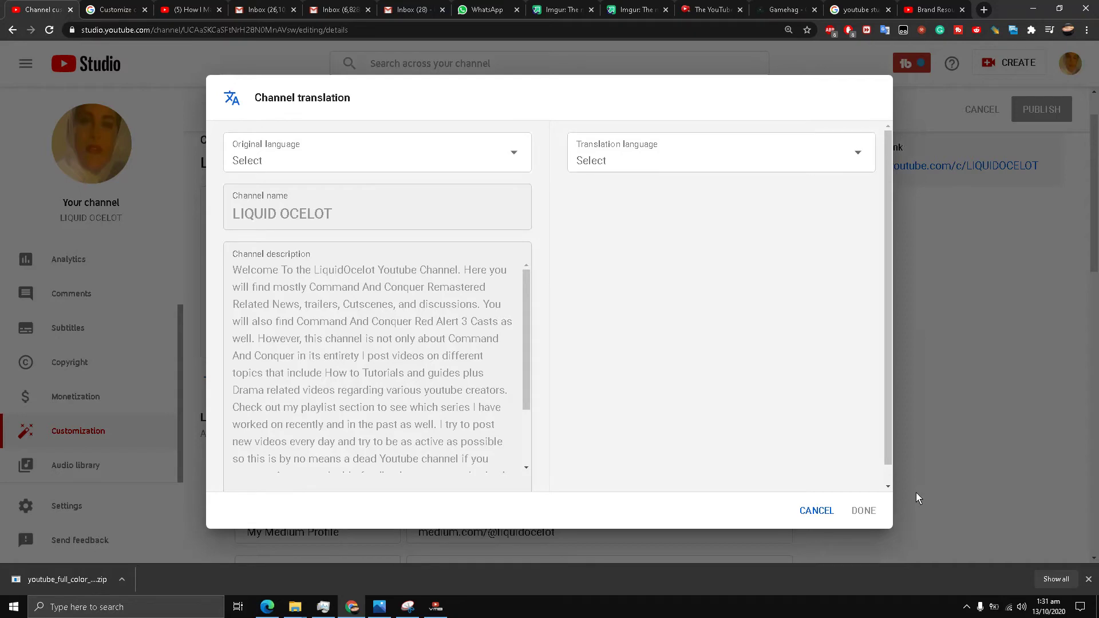
{"action": "left_click", "coordinate": [817, 511]}
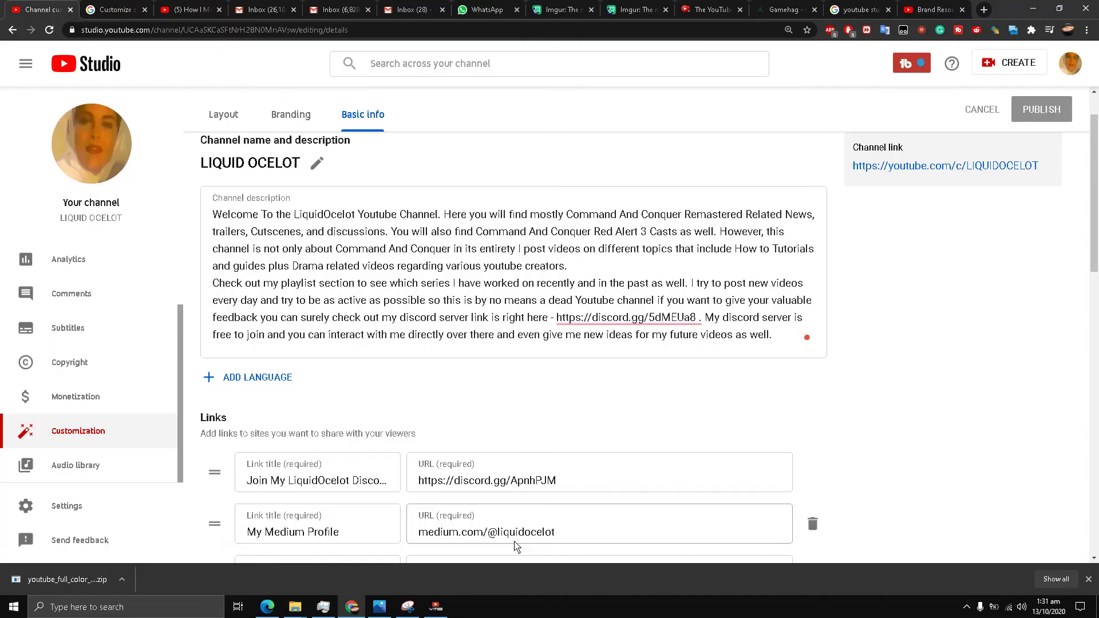
Step: Look over the channel name, its edit option, the description and the first site links in the basic info
{"action": "scroll", "coordinate": [358, 484], "scroll_direction": "down", "scroll_amount": 4}
{"action": "scroll", "coordinate": [357, 484], "scroll_direction": "down", "scroll_amount": 1}
{"action": "scroll", "coordinate": [625, 290], "scroll_direction": "up", "scroll_amount": 1}
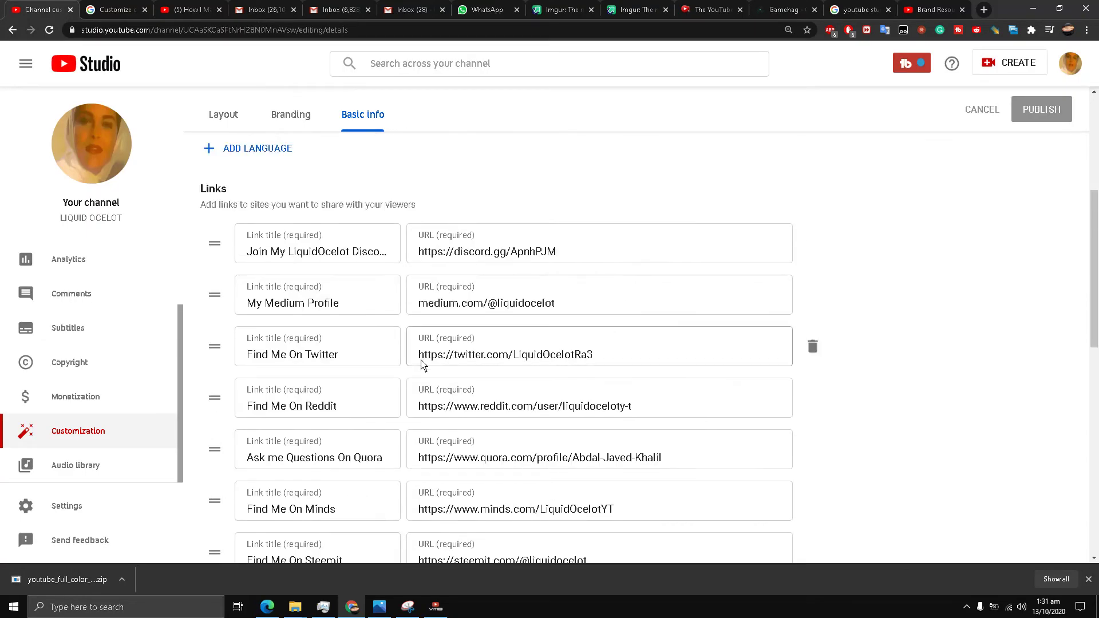
{"action": "scroll", "coordinate": [366, 298], "scroll_direction": "up", "scroll_amount": 5}
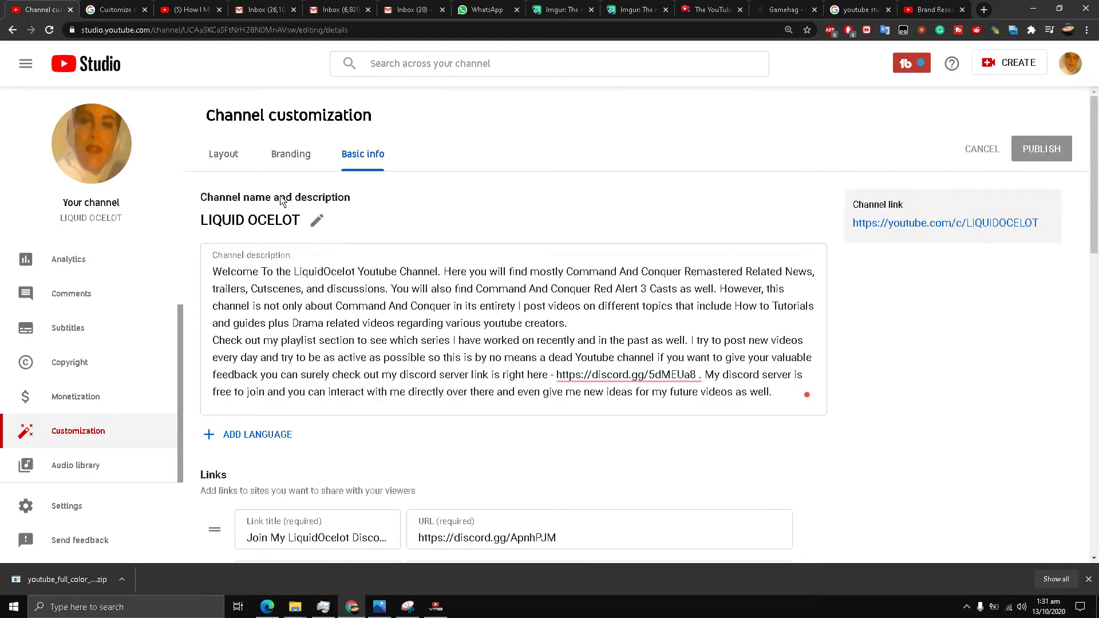
{"action": "scroll", "coordinate": [269, 309], "scroll_direction": "down", "scroll_amount": 7}
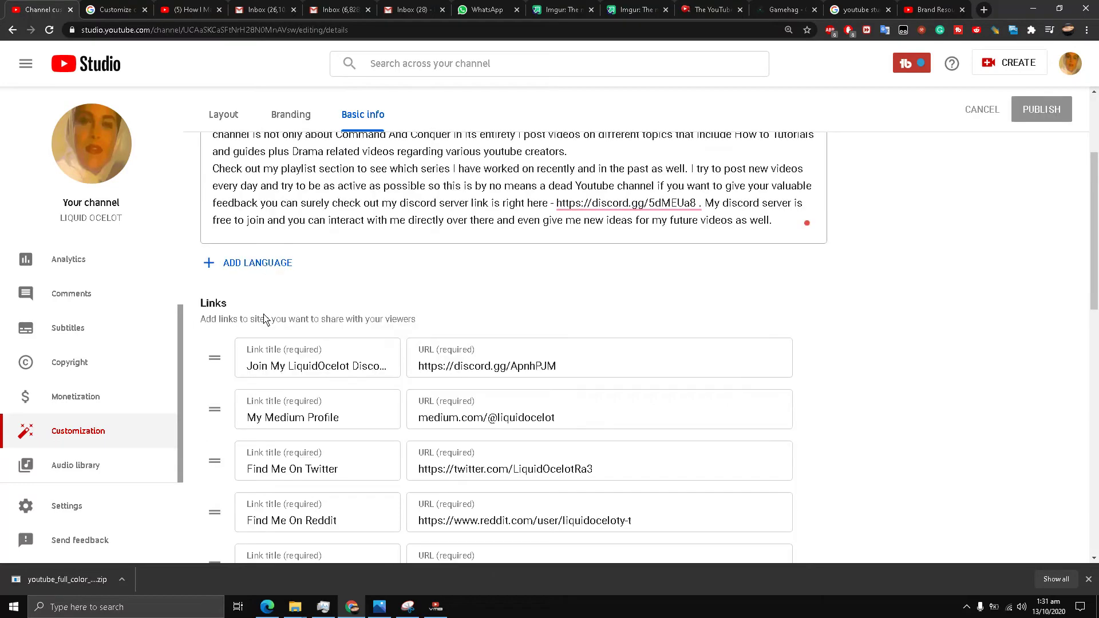
{"action": "scroll", "coordinate": [265, 318], "scroll_direction": "up", "scroll_amount": 7}
{"action": "scroll", "coordinate": [265, 319], "scroll_direction": "down", "scroll_amount": 5}
{"action": "scroll", "coordinate": [265, 319], "scroll_direction": "up", "scroll_amount": 5}
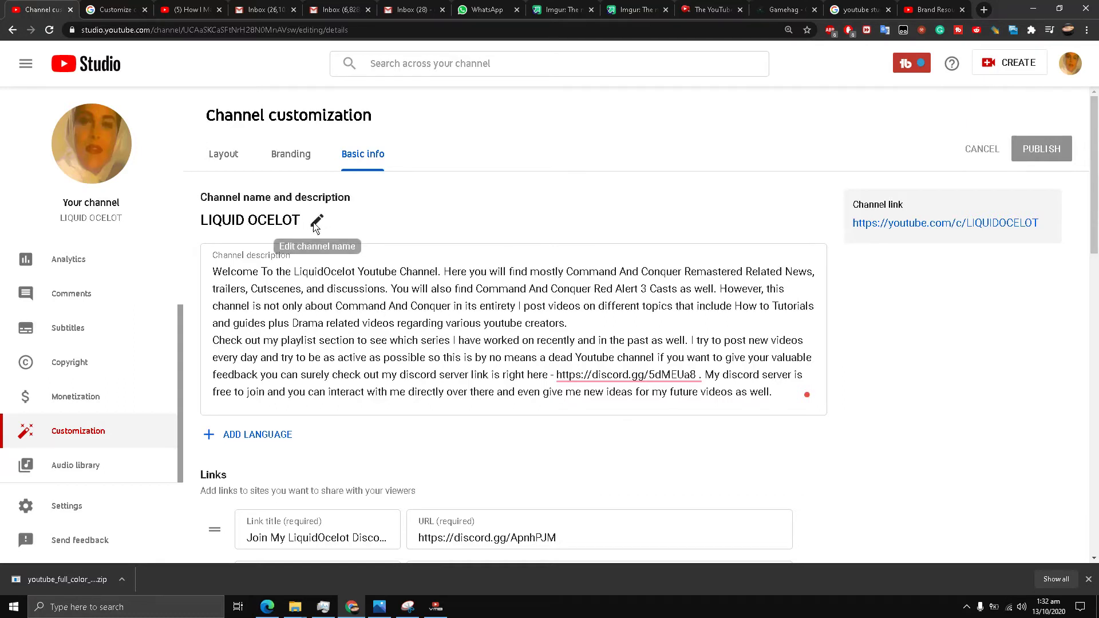
{"action": "scroll", "coordinate": [295, 365], "scroll_direction": "down", "scroll_amount": 4}
{"action": "scroll", "coordinate": [295, 365], "scroll_direction": "up", "scroll_amount": 4}
{"action": "scroll", "coordinate": [283, 366], "scroll_direction": "down", "scroll_amount": 4}
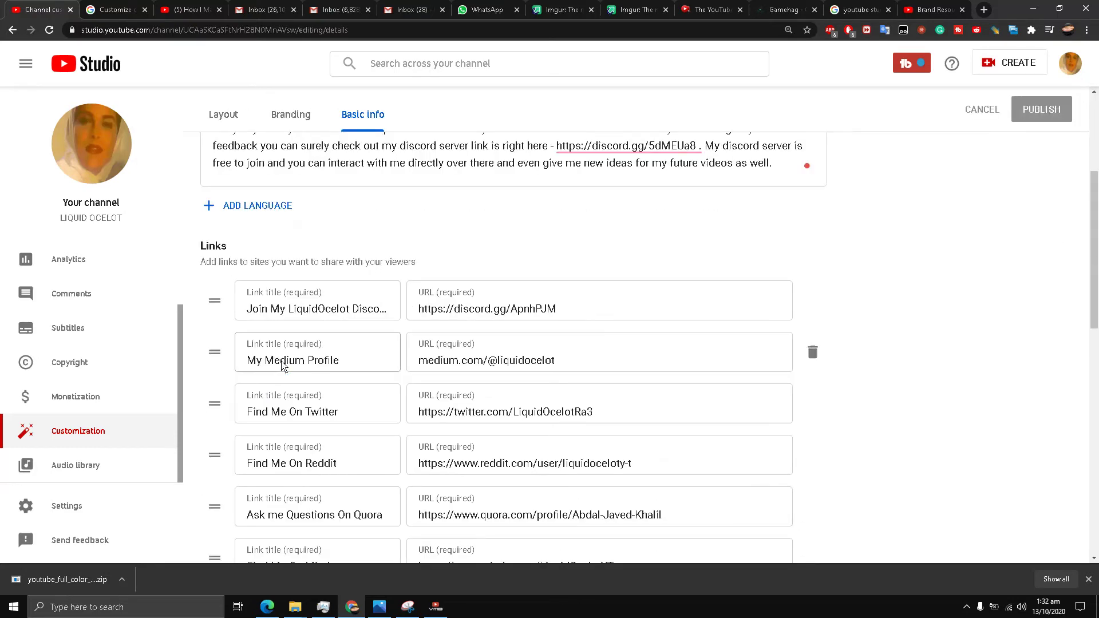
{"action": "scroll", "coordinate": [283, 367], "scroll_direction": "down", "scroll_amount": 1}
{"action": "scroll", "coordinate": [282, 367], "scroll_direction": "up", "scroll_amount": 5}
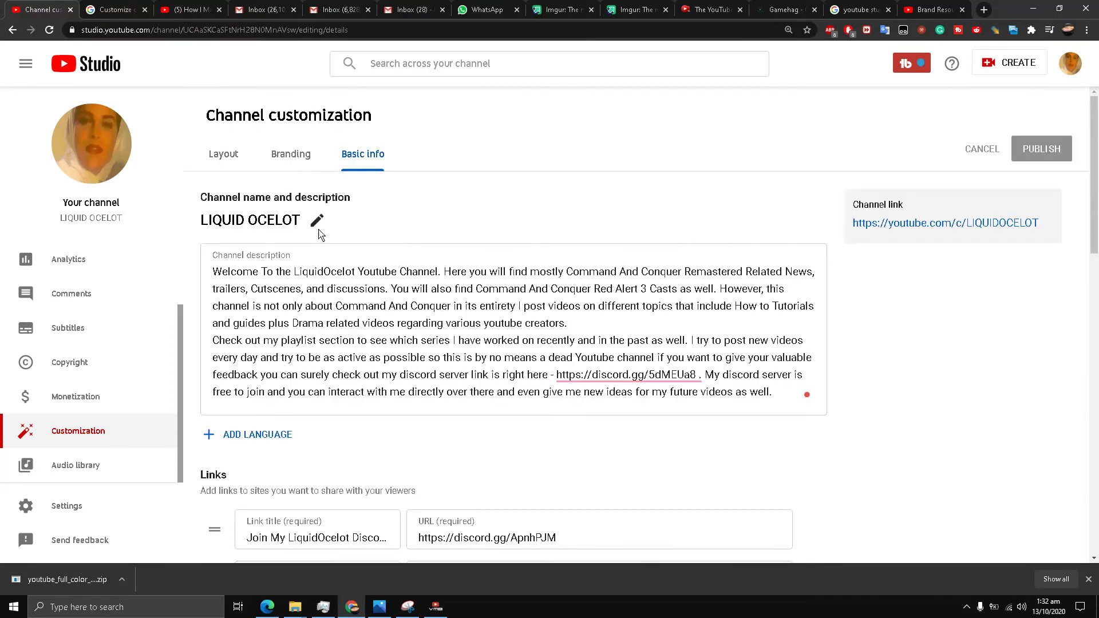
Step: Examine the titles and addresses of all channel links, down to the banner links and contact info
{"action": "scroll", "coordinate": [297, 314], "scroll_direction": "down", "scroll_amount": 5}
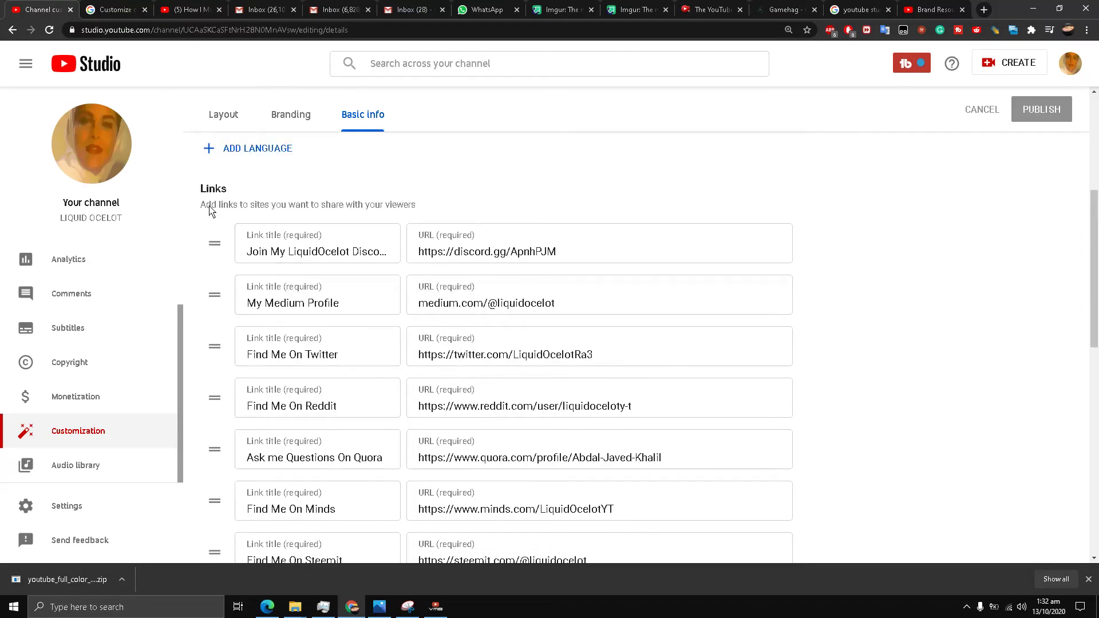
{"action": "scroll", "coordinate": [208, 211], "scroll_direction": "down", "scroll_amount": 4}
{"action": "scroll", "coordinate": [210, 215], "scroll_direction": "up", "scroll_amount": 3}
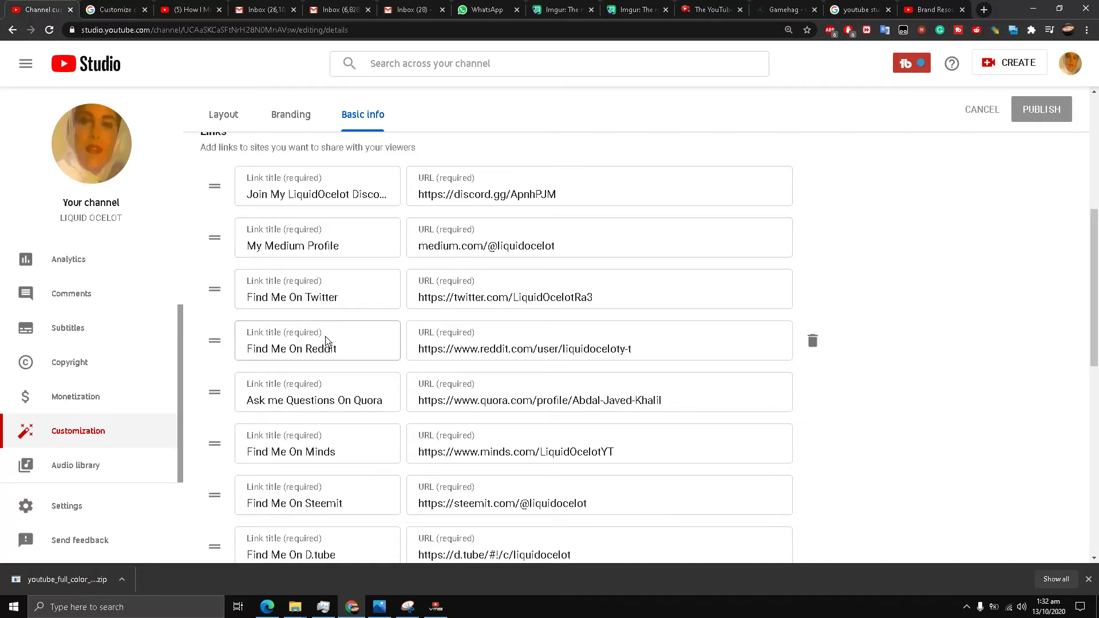
{"action": "scroll", "coordinate": [326, 343], "scroll_direction": "down", "scroll_amount": 2}
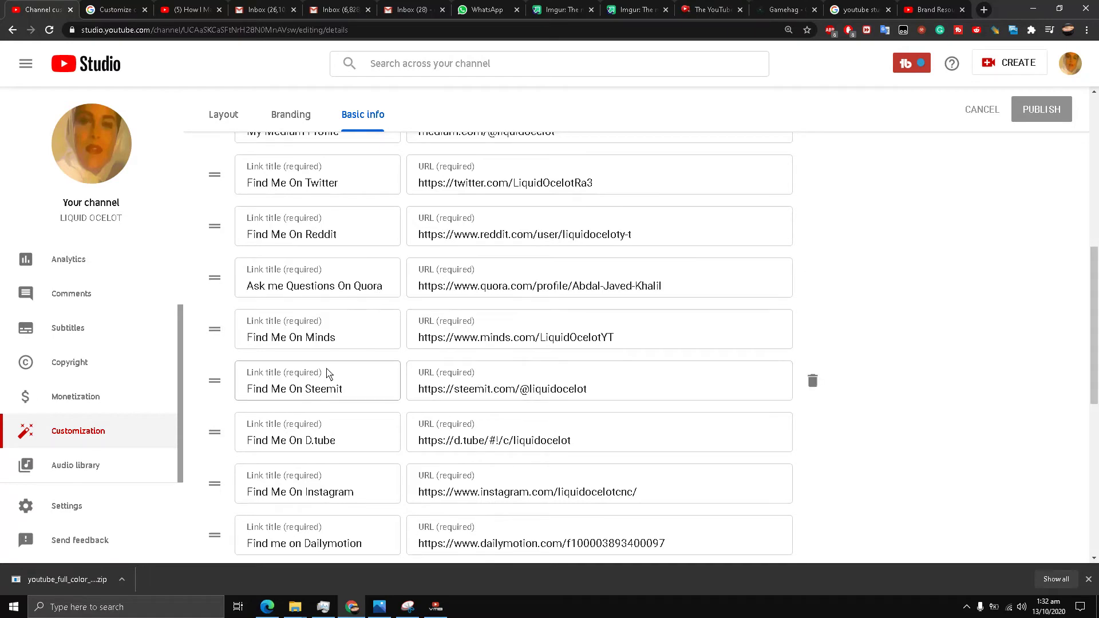
{"action": "scroll", "coordinate": [326, 374], "scroll_direction": "down", "scroll_amount": 2}
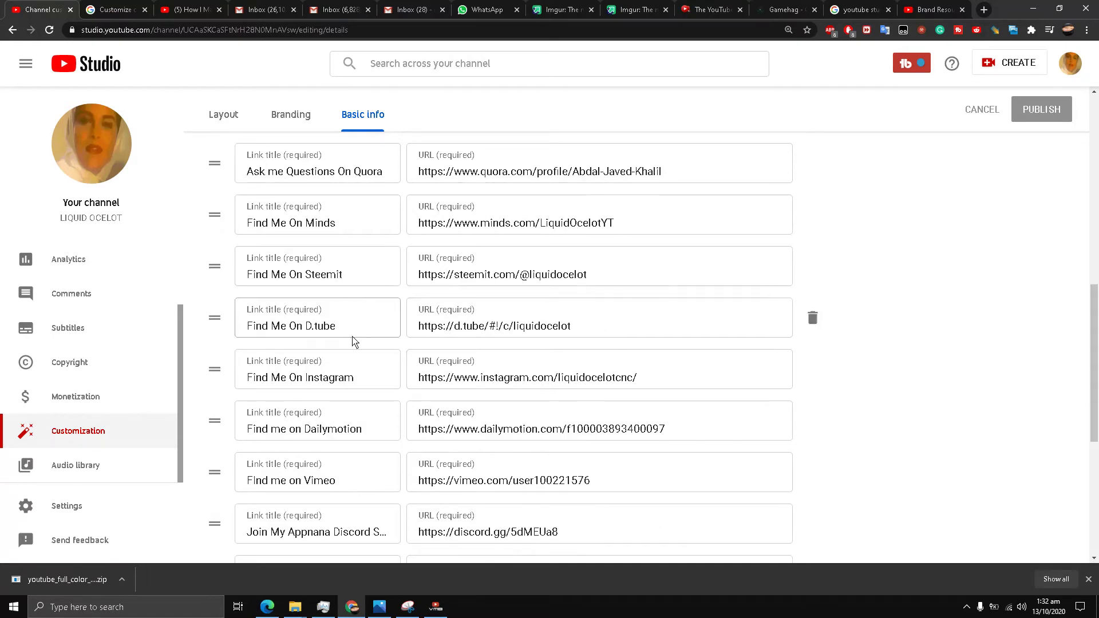
{"action": "scroll", "coordinate": [352, 342], "scroll_direction": "down", "scroll_amount": 3}
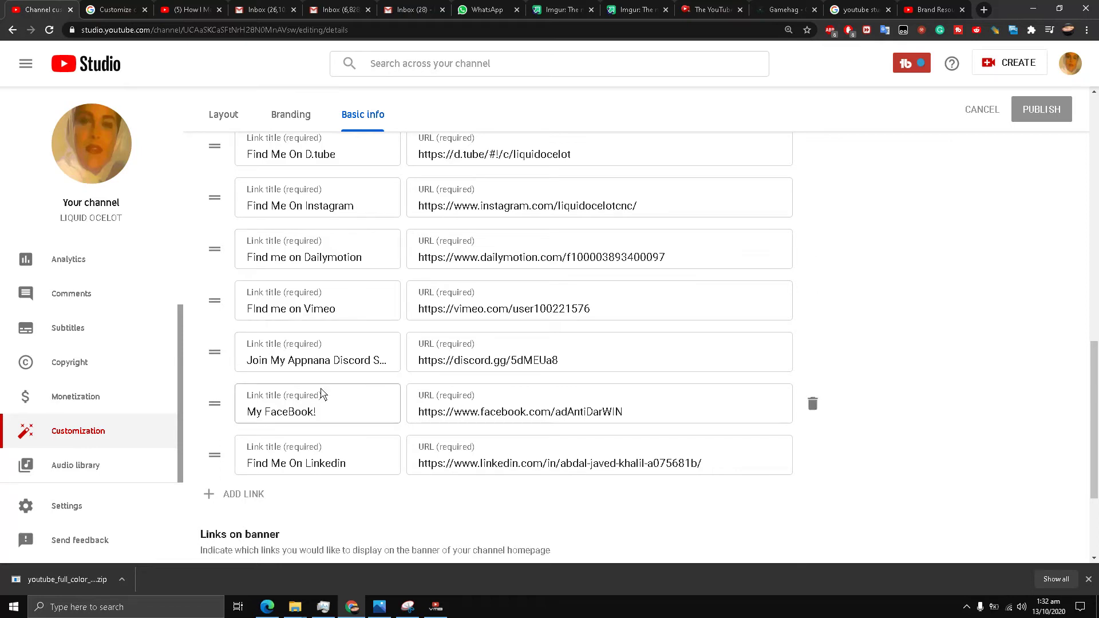
{"action": "scroll", "coordinate": [349, 446], "scroll_direction": "down", "scroll_amount": 3}
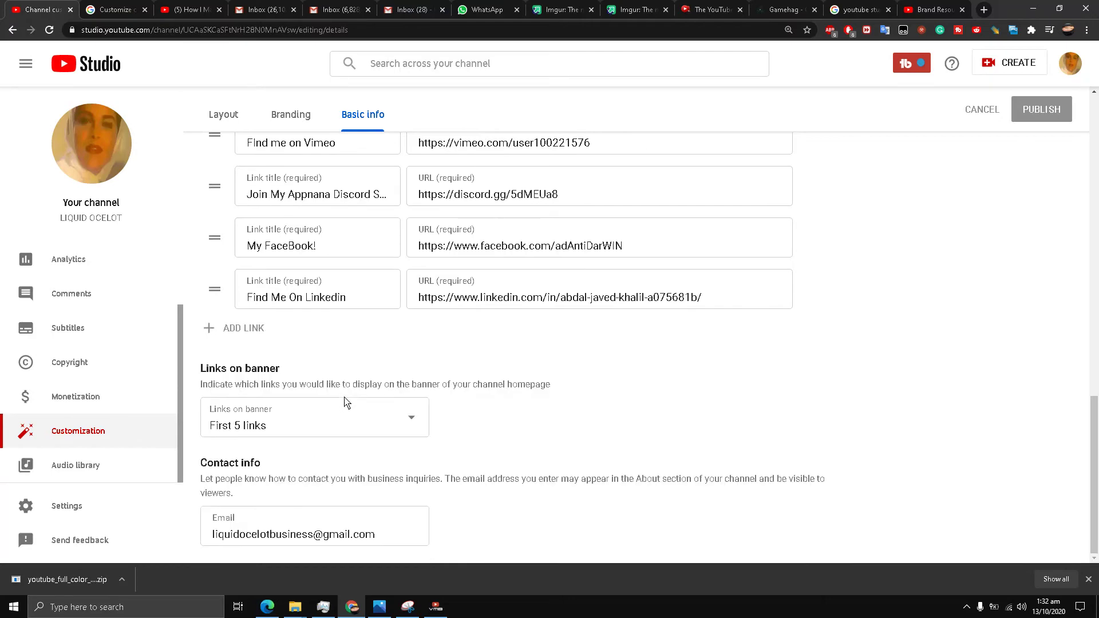
Step: Review the basic info again from the channel description through the complete list of links to the contact info
{"action": "scroll", "coordinate": [338, 334], "scroll_direction": "up", "scroll_amount": 5}
{"action": "scroll", "coordinate": [321, 332], "scroll_direction": "down", "scroll_amount": 4}
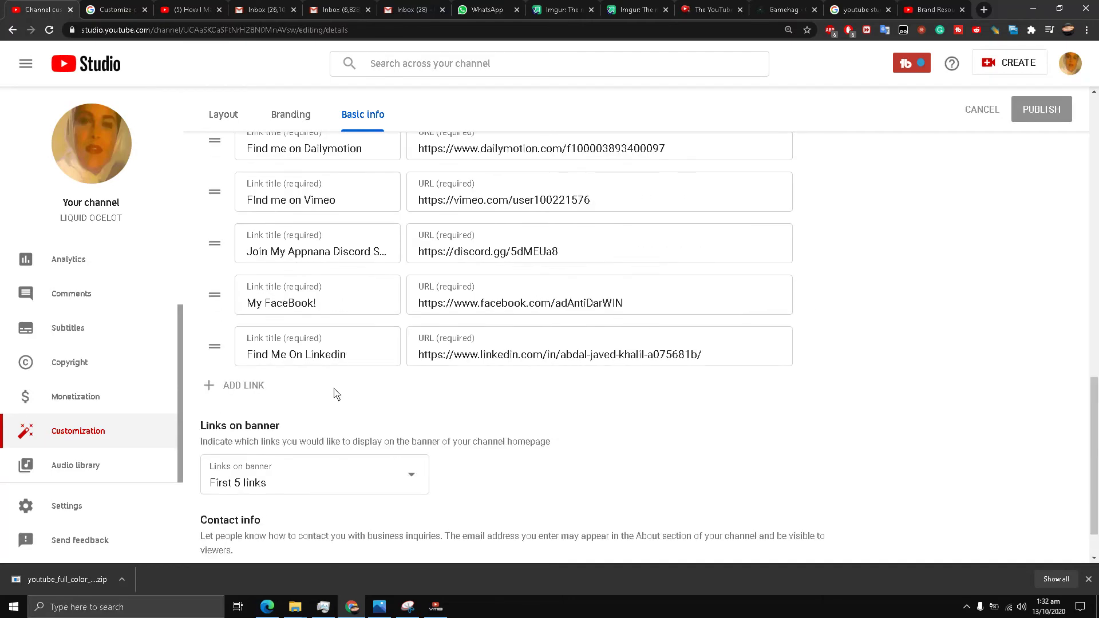
{"action": "scroll", "coordinate": [355, 386], "scroll_direction": "up", "scroll_amount": 4}
{"action": "scroll", "coordinate": [370, 378], "scroll_direction": "up", "scroll_amount": 8}
{"action": "scroll", "coordinate": [373, 372], "scroll_direction": "down", "scroll_amount": 7}
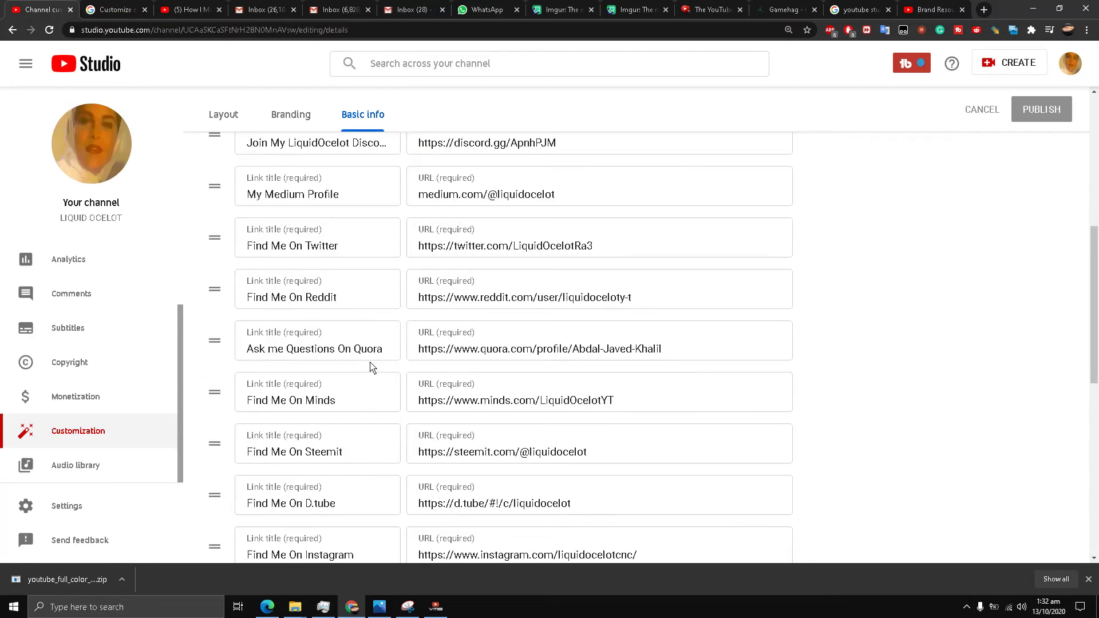
{"action": "scroll", "coordinate": [452, 401], "scroll_direction": "up", "scroll_amount": 10}
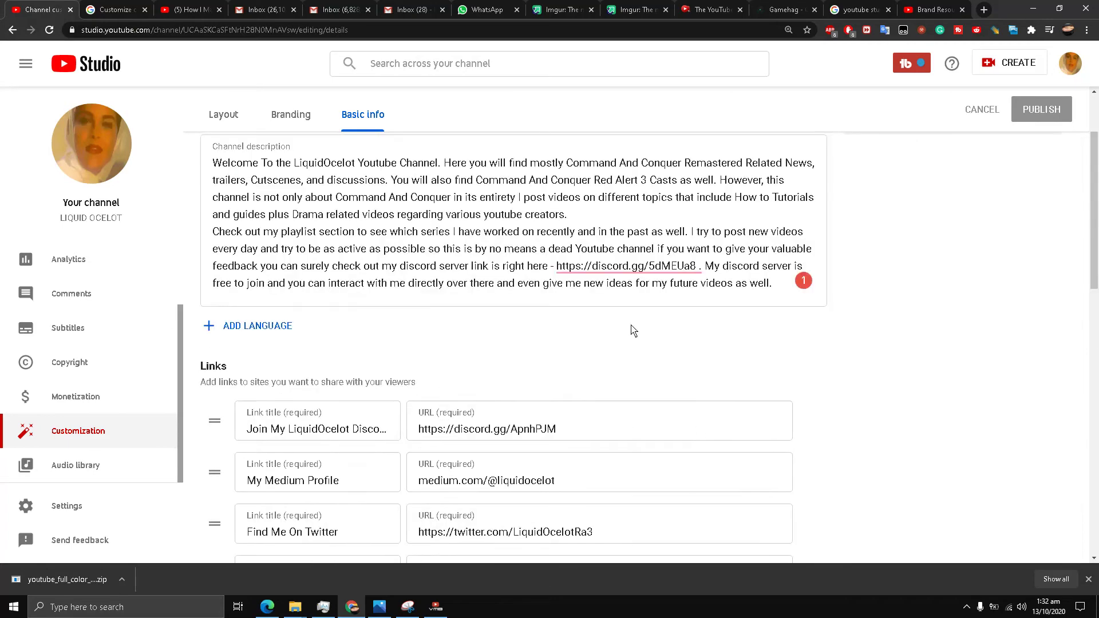
{"action": "scroll", "coordinate": [253, 361], "scroll_direction": "down", "scroll_amount": 11}
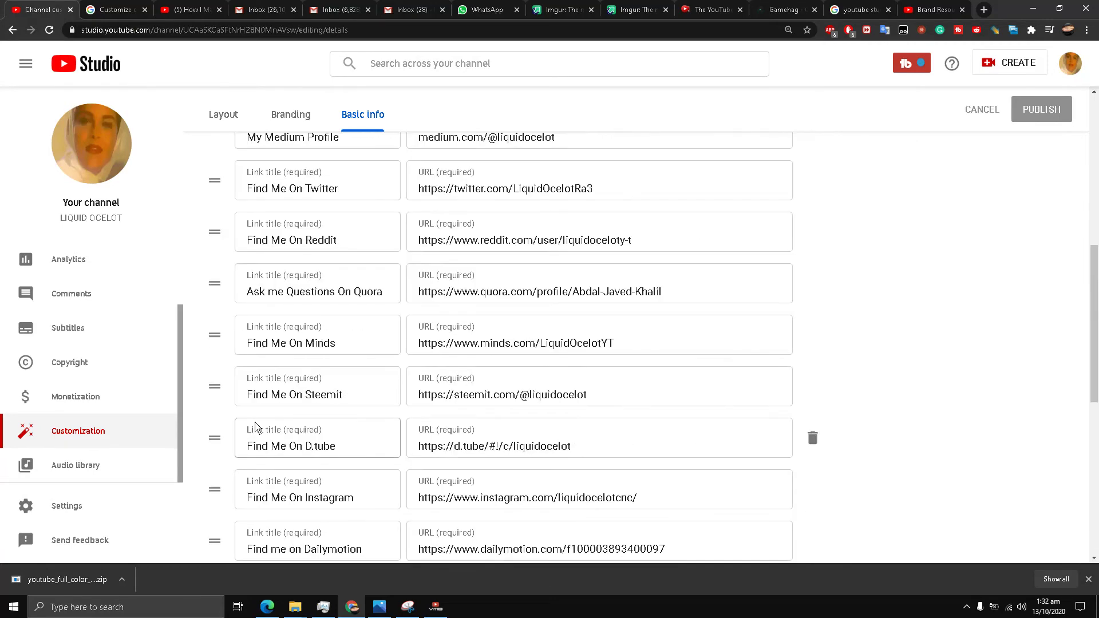
{"action": "scroll", "coordinate": [289, 405], "scroll_direction": "down", "scroll_amount": 3}
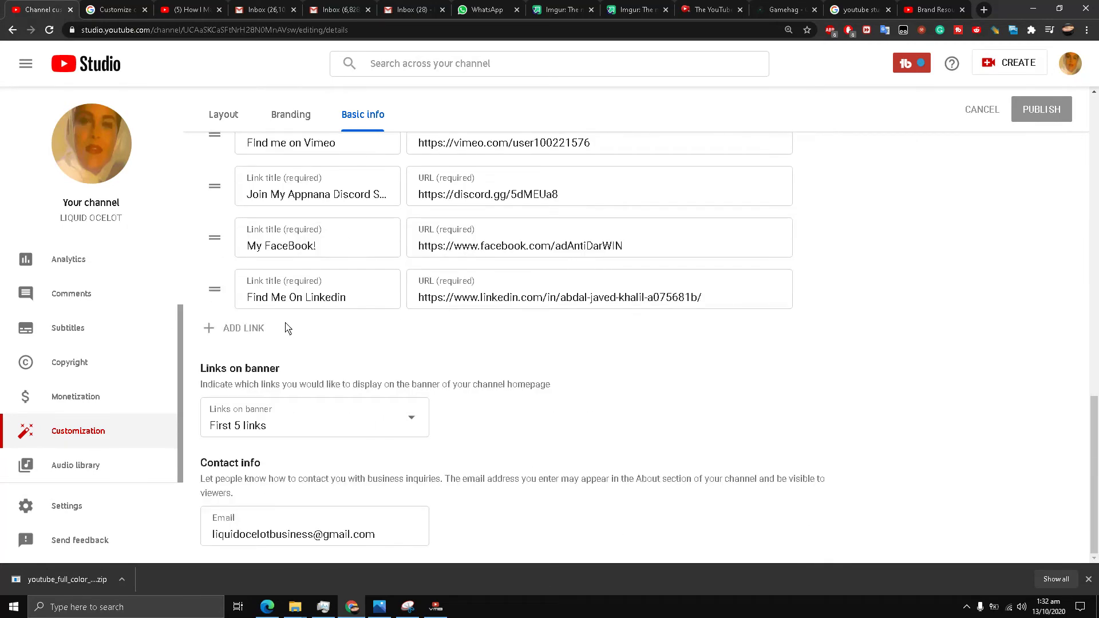
Step: Review the channel links and the choices for how many links the banner shows, then close the choices without selecting any
{"action": "scroll", "coordinate": [287, 326], "scroll_direction": "up", "scroll_amount": 1}
{"action": "scroll", "coordinate": [307, 338], "scroll_direction": "up", "scroll_amount": 1}
{"action": "scroll", "coordinate": [307, 335], "scroll_direction": "down", "scroll_amount": 2}
{"action": "scroll", "coordinate": [306, 333], "scroll_direction": "up", "scroll_amount": 12}
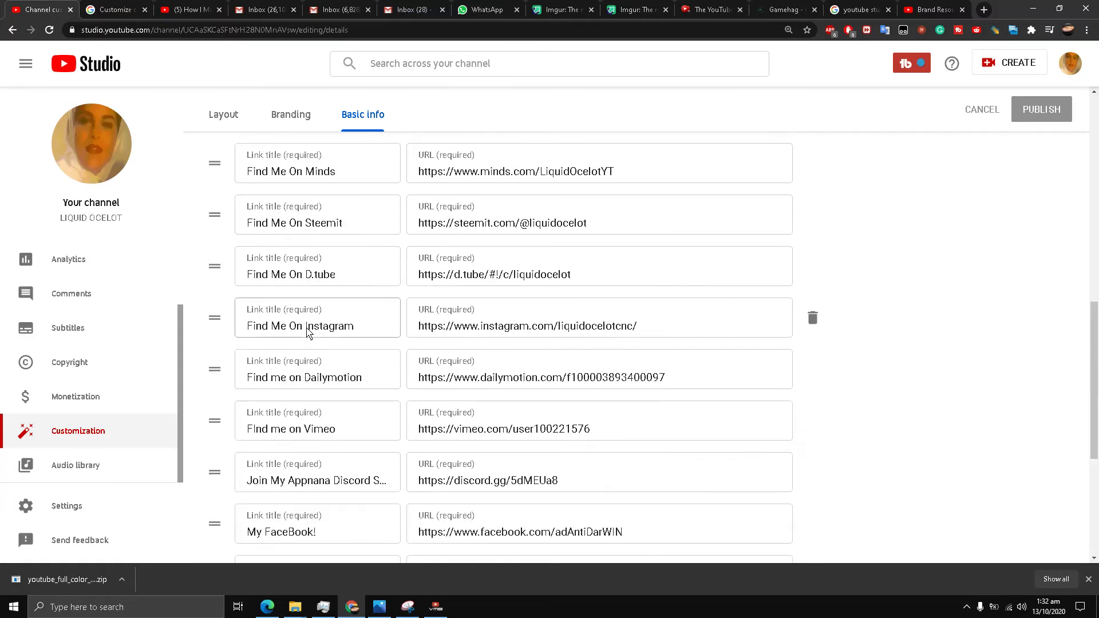
{"action": "scroll", "coordinate": [307, 334], "scroll_direction": "down", "scroll_amount": 12}
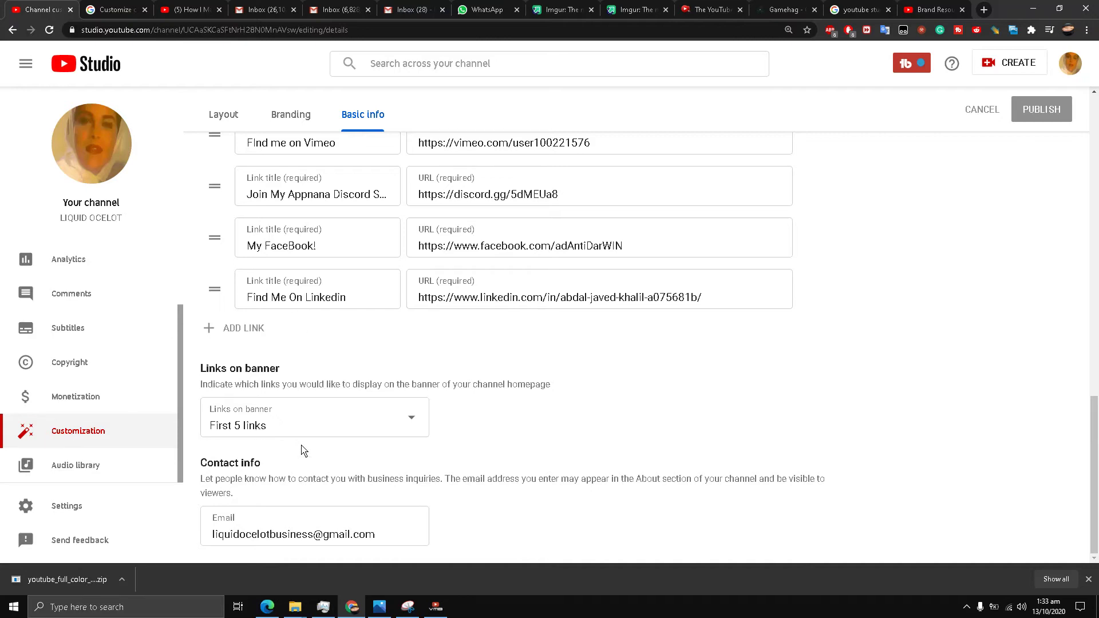
{"action": "left_click", "coordinate": [308, 426]}
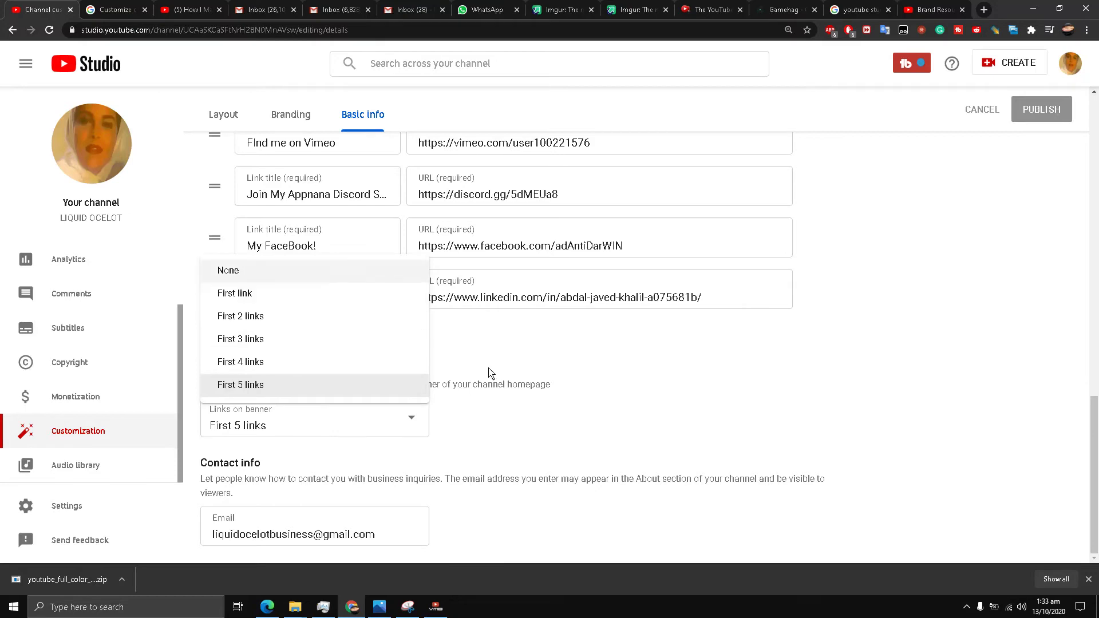
{"action": "left_click", "coordinate": [554, 405]}
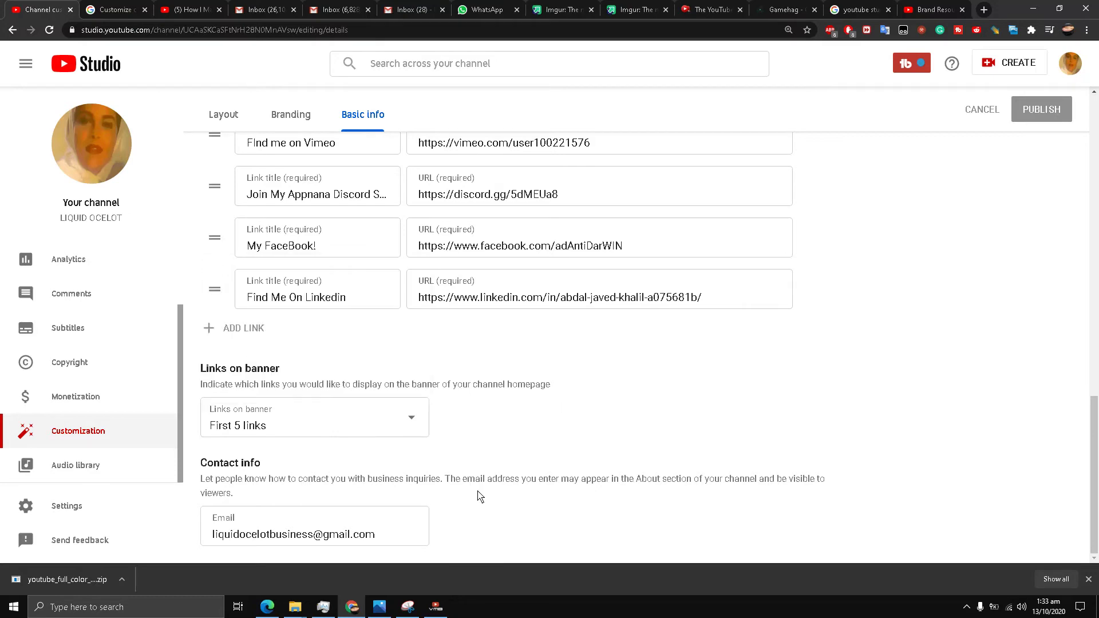
Step: Highlight the business email in the contact info, deselect it, and return to the channel name and description
{"action": "triple_click", "coordinate": [277, 541]}
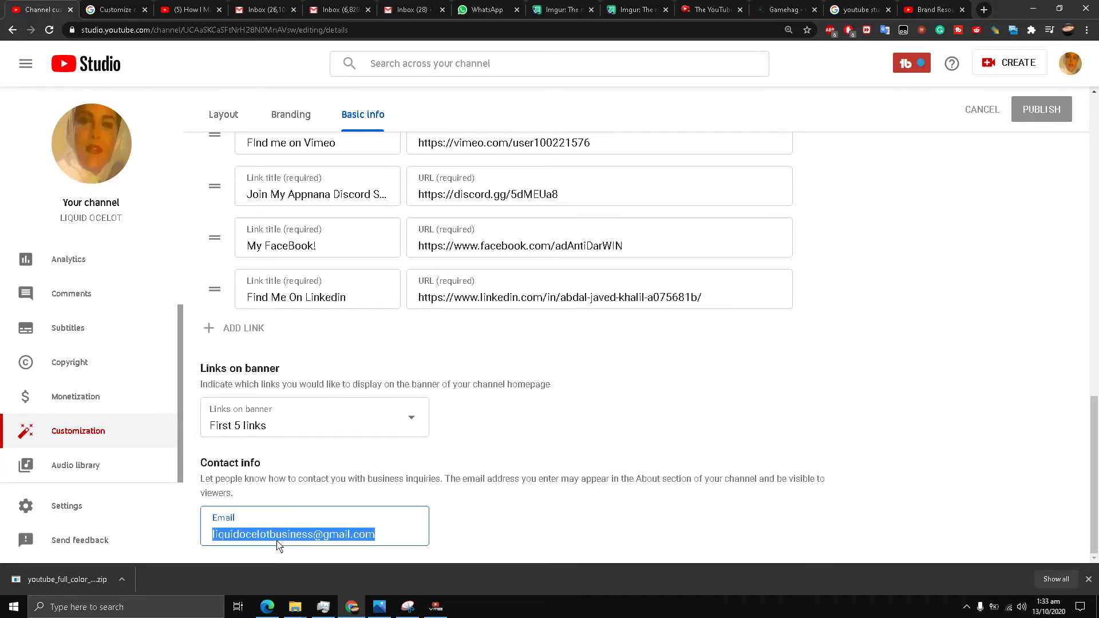
{"action": "left_click", "coordinate": [651, 487]}
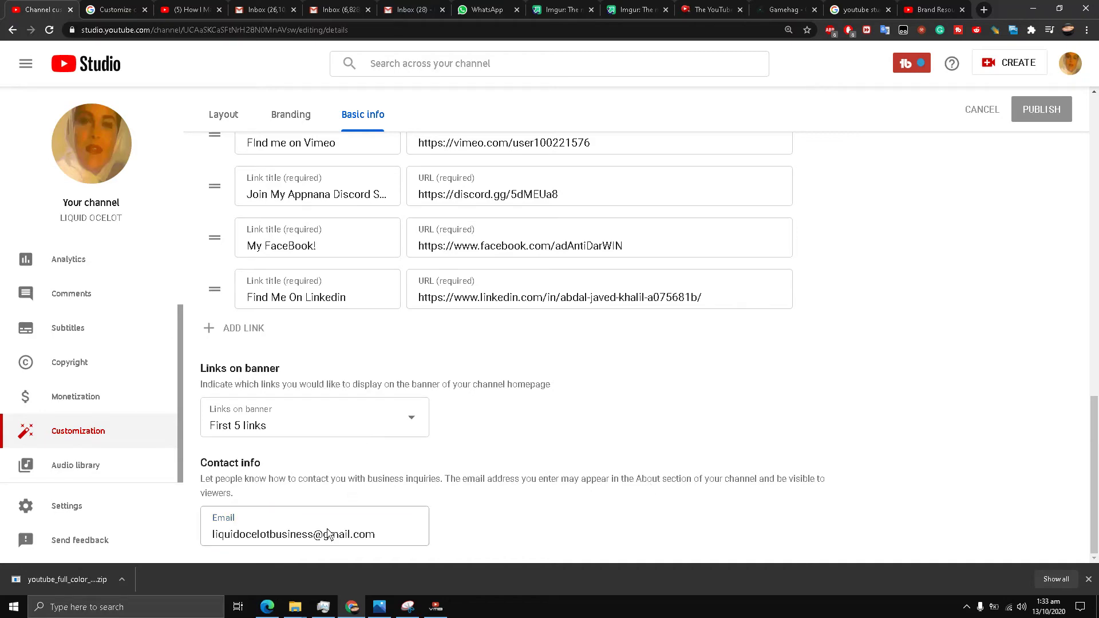
{"action": "scroll", "coordinate": [621, 344], "scroll_direction": "up", "scroll_amount": 10}
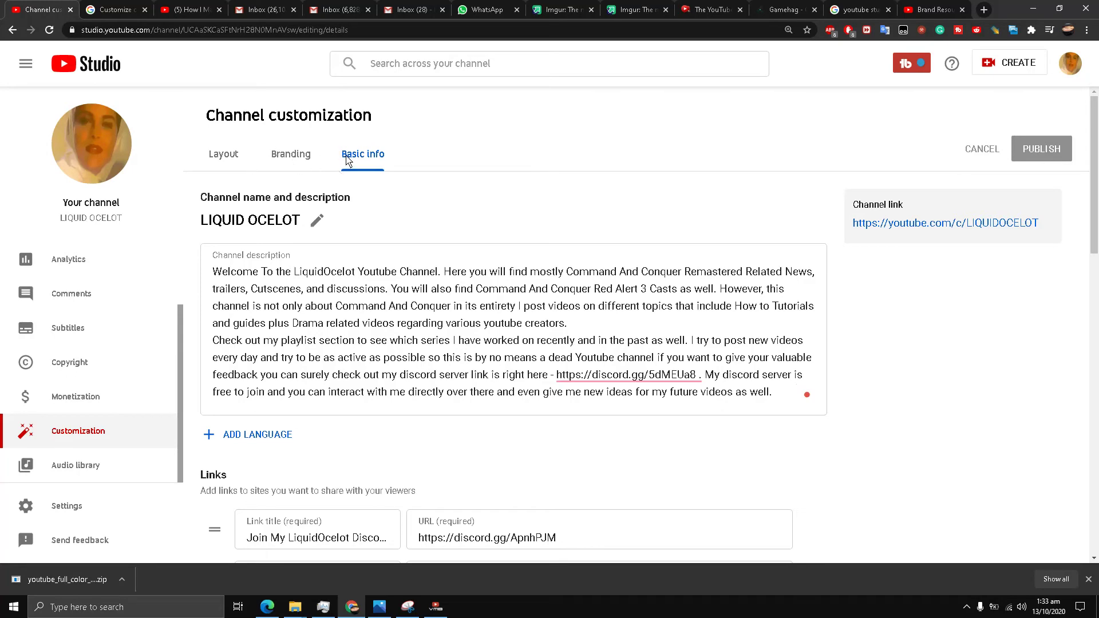
Step: Switch to YouTube, open your own channel's About page and read its description
{"action": "left_click", "coordinate": [171, 9]}
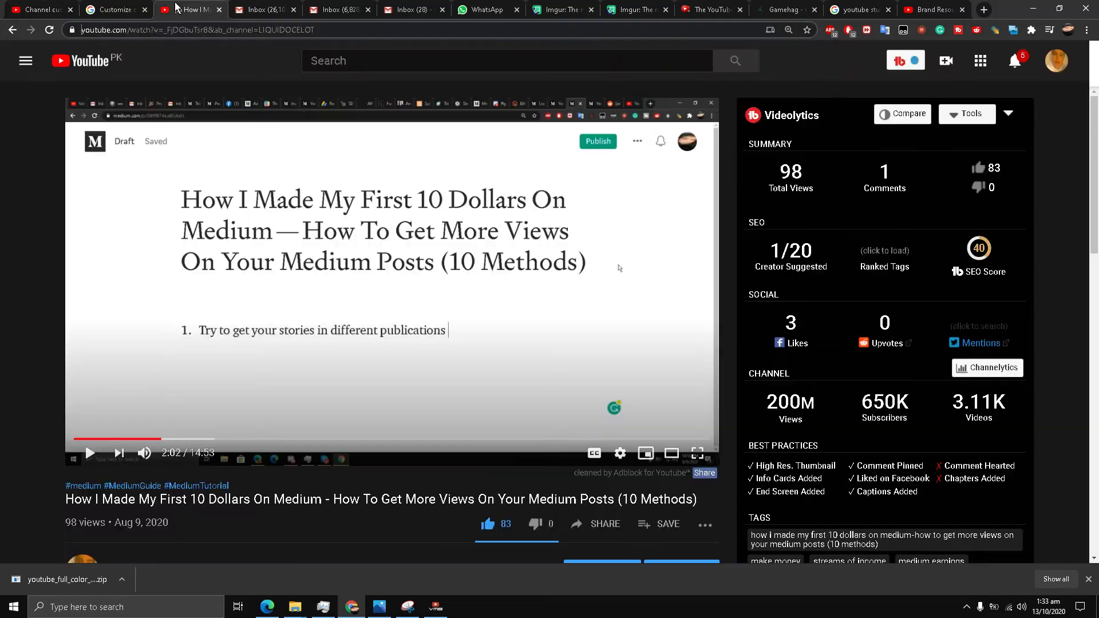
{"action": "left_click", "coordinate": [1049, 70]}
{"action": "left_click", "coordinate": [922, 134]}
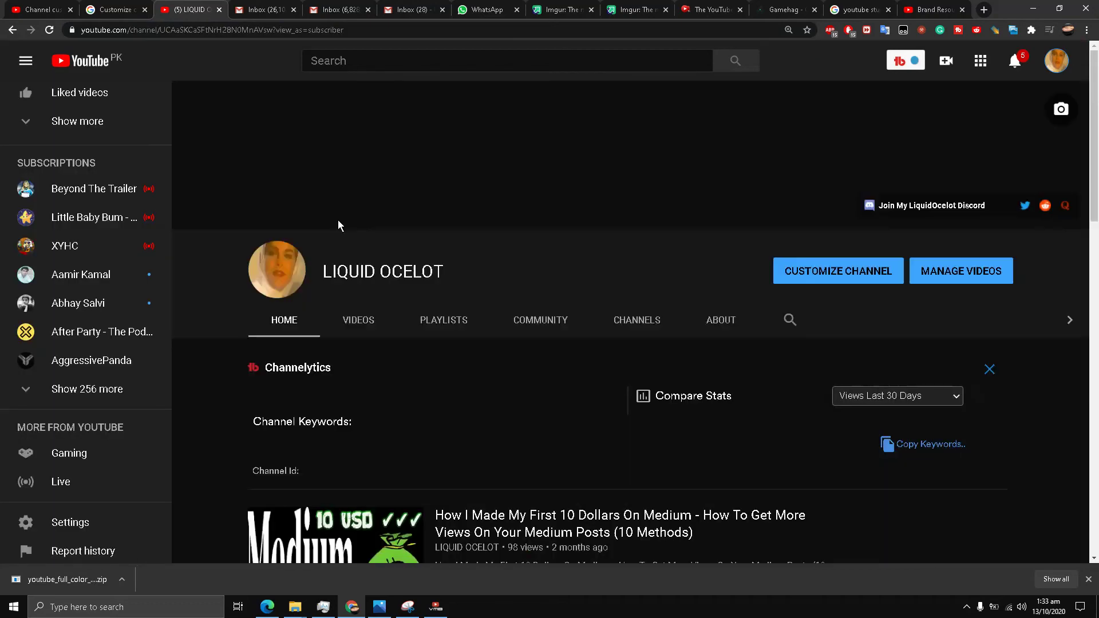
{"action": "left_click", "coordinate": [714, 332]}
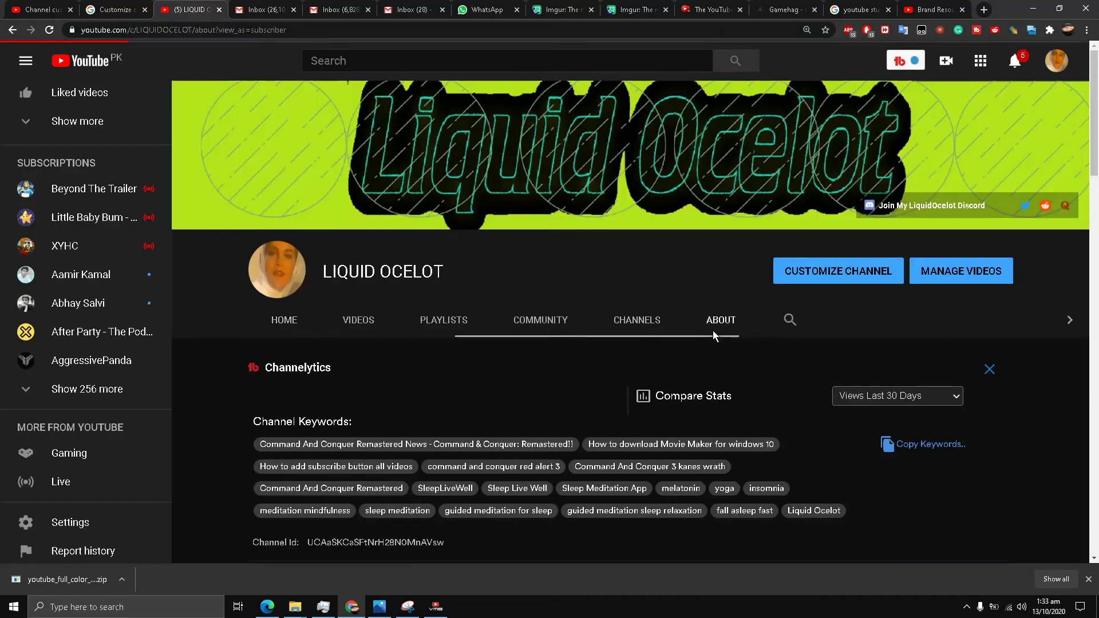
{"action": "scroll", "coordinate": [292, 361], "scroll_direction": "down", "scroll_amount": 5}
{"action": "scroll", "coordinate": [215, 245], "scroll_direction": "up", "scroll_amount": 3}
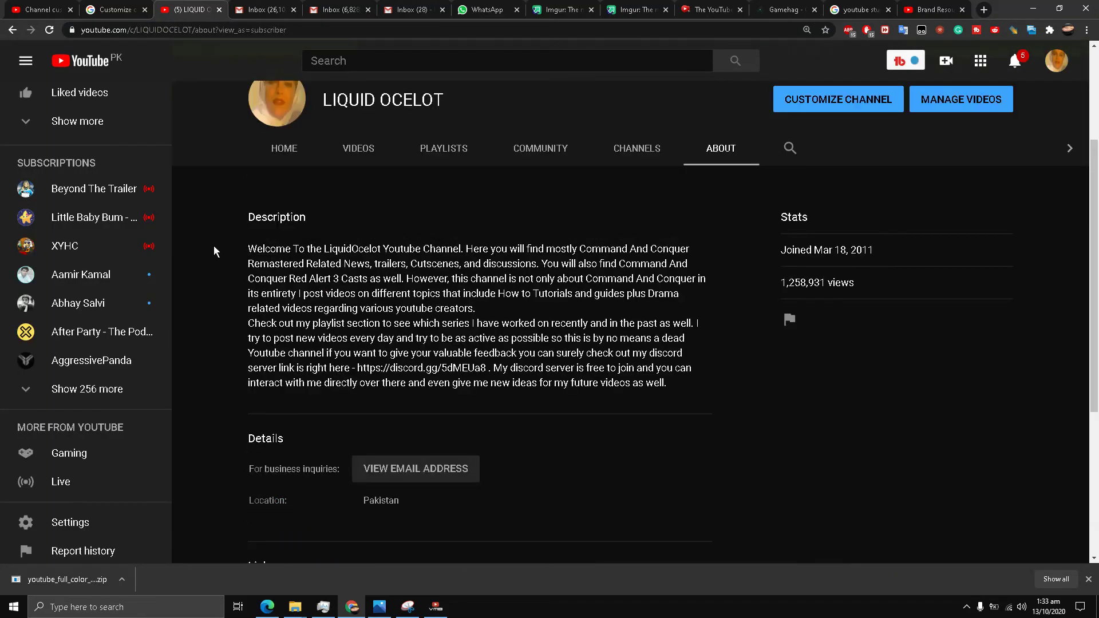
Step: Compare the description and links on the public About page with the basic info in YouTube Studio, down to the contact info
{"action": "left_click", "coordinate": [5, 12]}
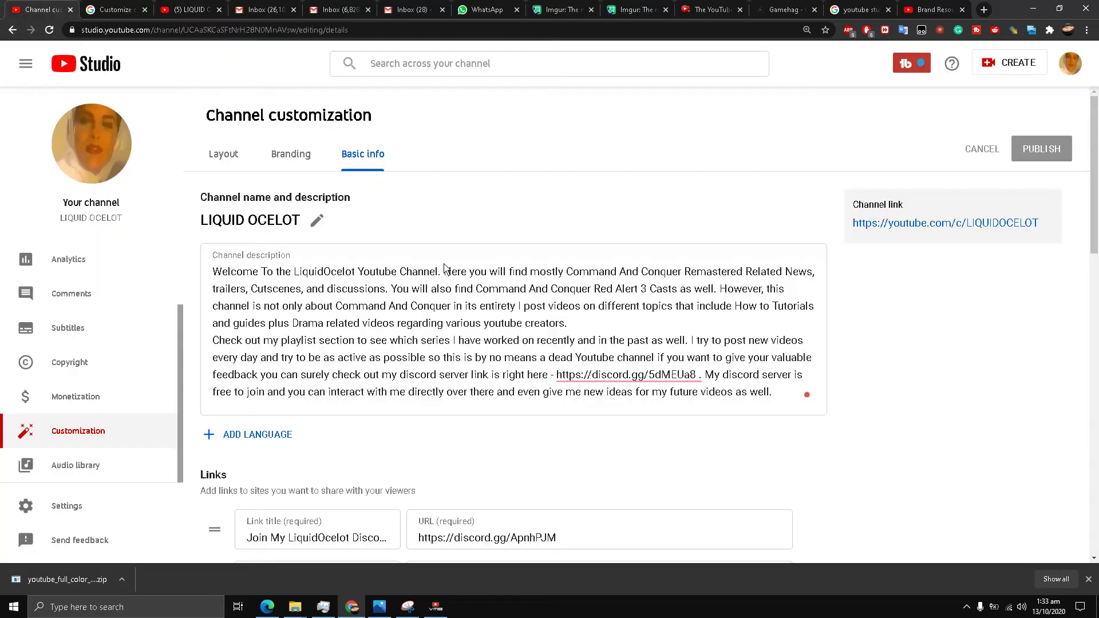
{"action": "left_click", "coordinate": [184, 7]}
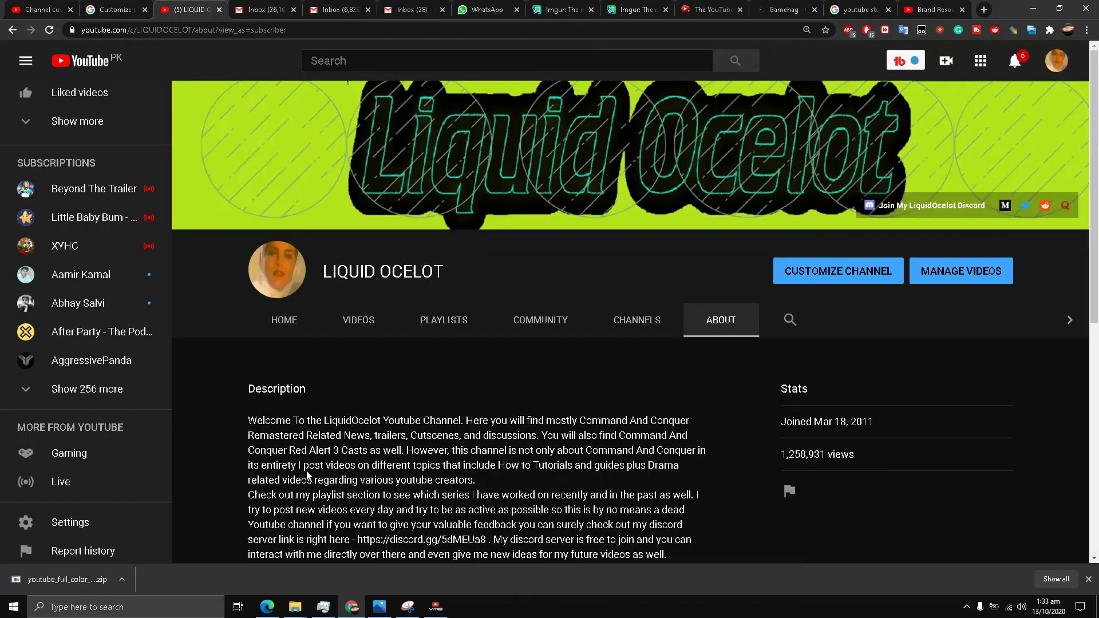
{"action": "scroll", "coordinate": [308, 475], "scroll_direction": "down", "scroll_amount": 7}
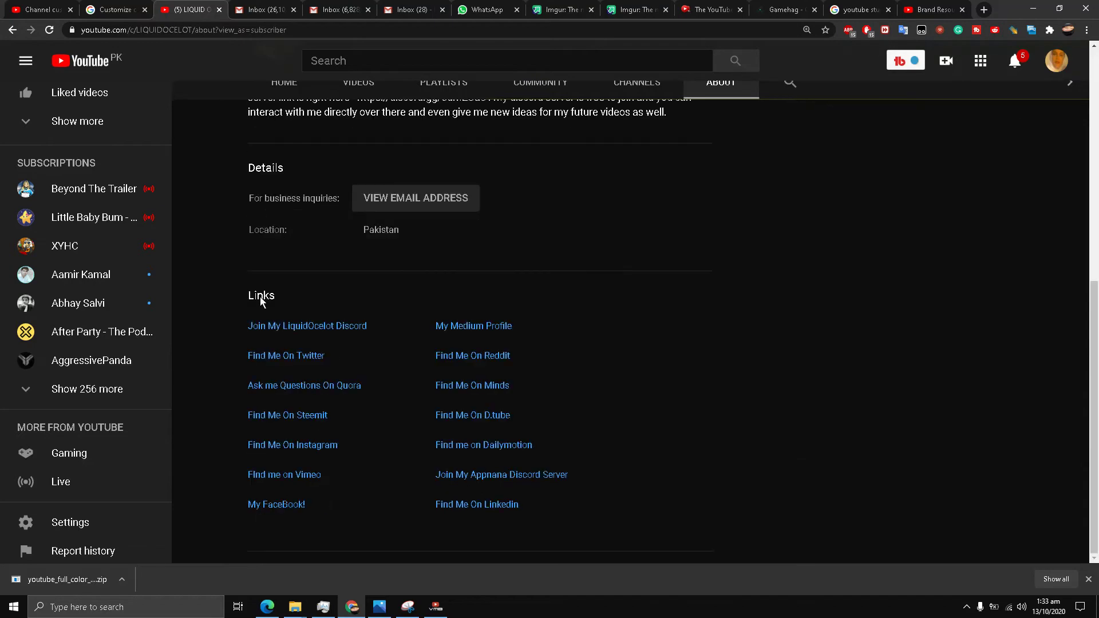
{"action": "left_click", "coordinate": [43, 10]}
{"action": "scroll", "coordinate": [382, 360], "scroll_direction": "down", "scroll_amount": 7}
{"action": "scroll", "coordinate": [382, 359], "scroll_direction": "down", "scroll_amount": 10}
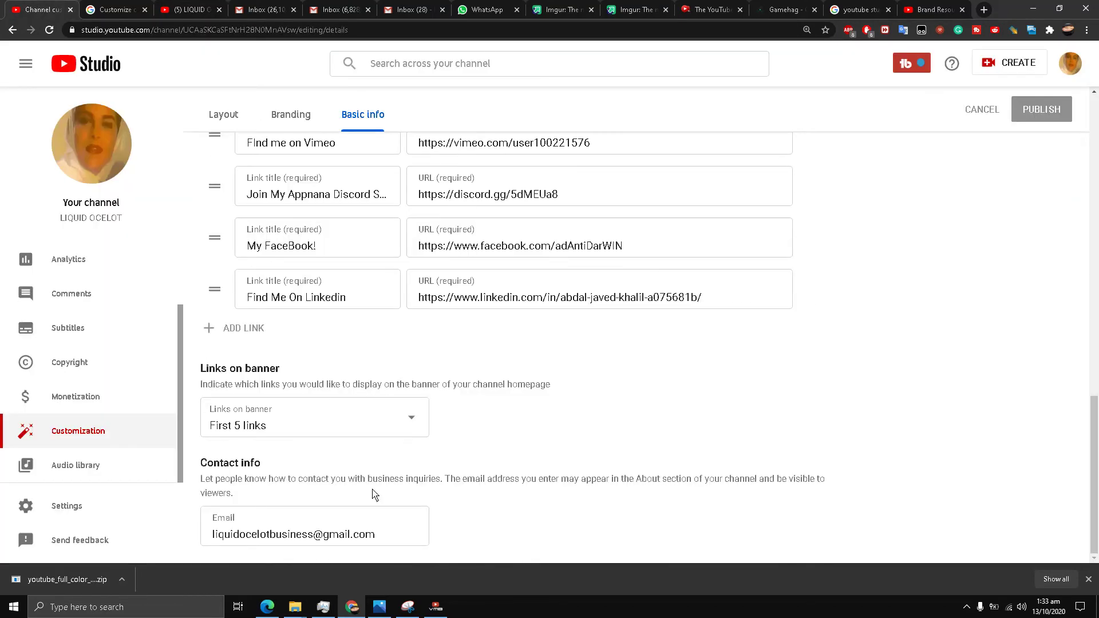
Step: Reveal the business inquiries email on the public About page and look over the channel links
{"action": "left_click", "coordinate": [193, 8]}
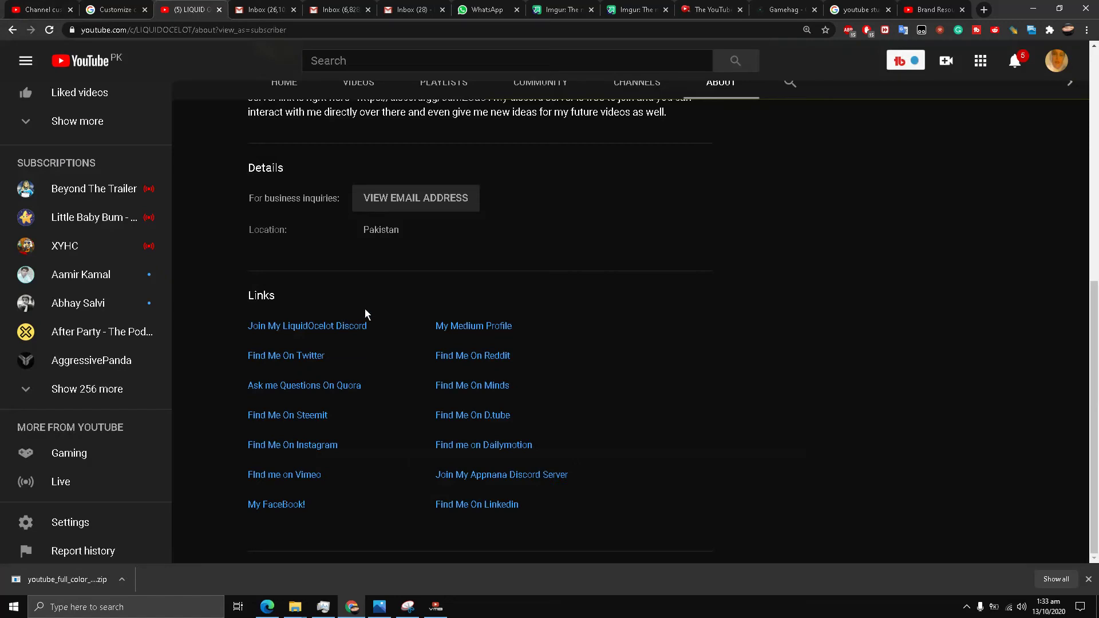
{"action": "scroll", "coordinate": [321, 416], "scroll_direction": "up", "scroll_amount": 1}
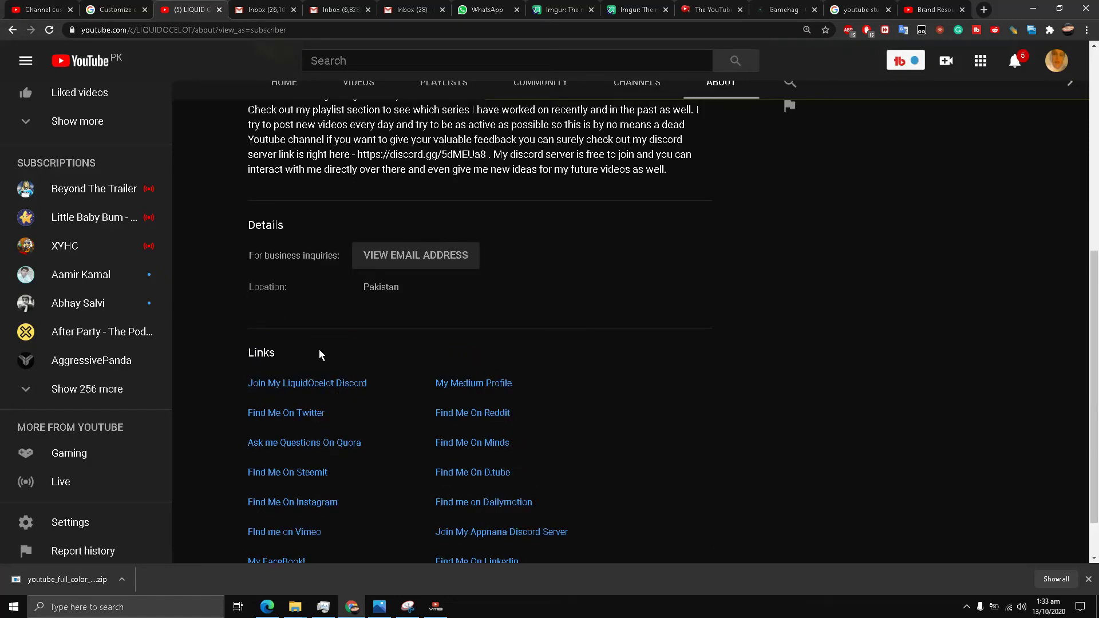
{"action": "left_click", "coordinate": [393, 266]}
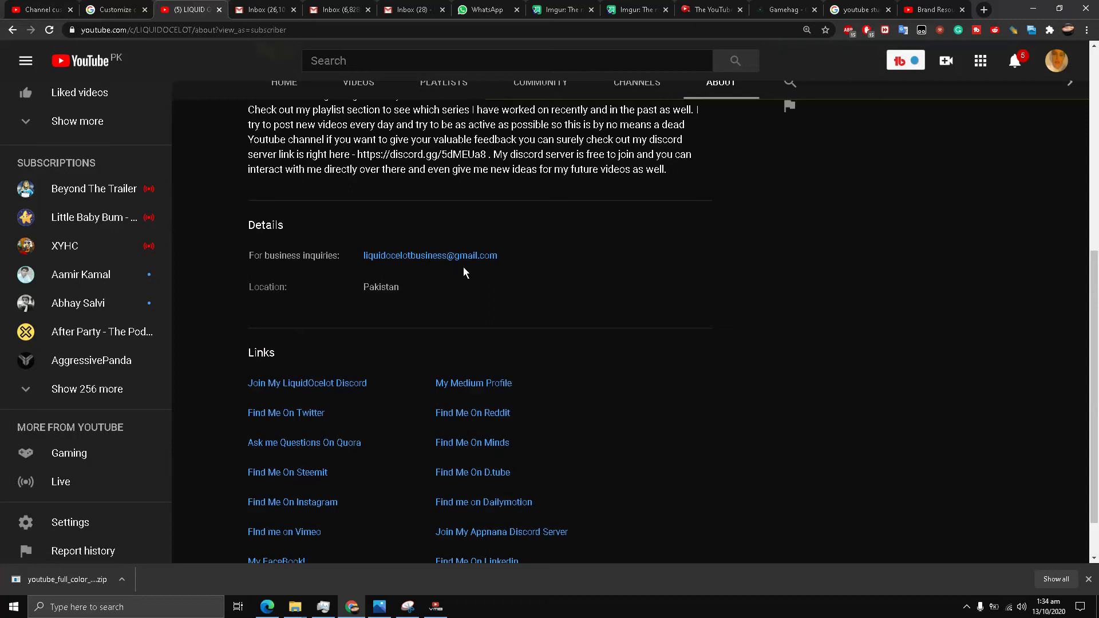
{"action": "scroll", "coordinate": [341, 277], "scroll_direction": "down", "scroll_amount": 1}
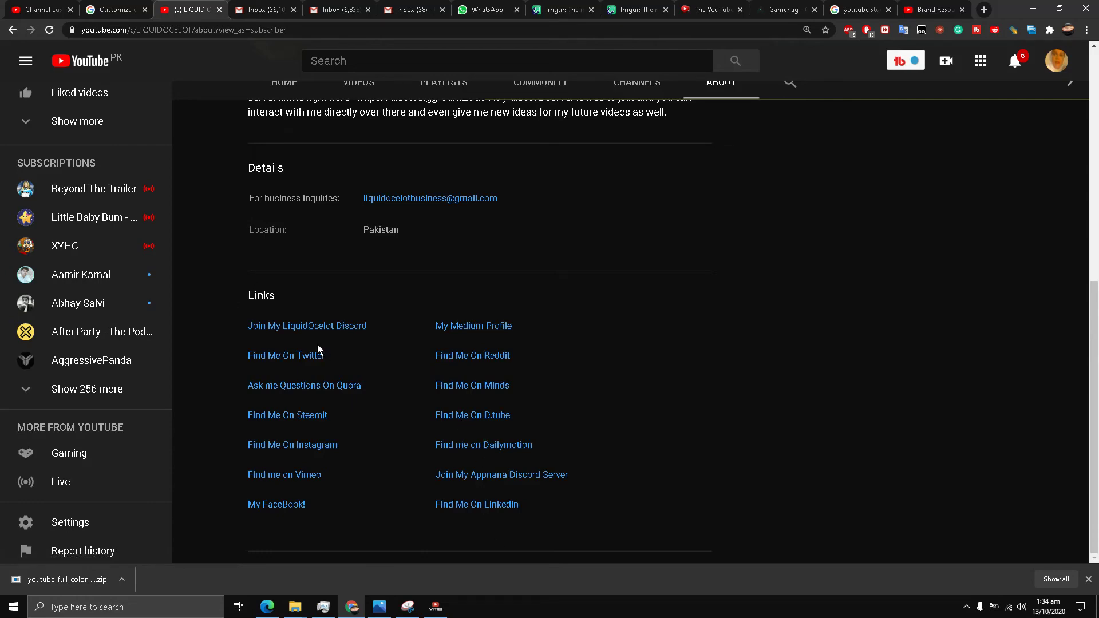
{"action": "scroll", "coordinate": [297, 341], "scroll_direction": "up", "scroll_amount": 8}
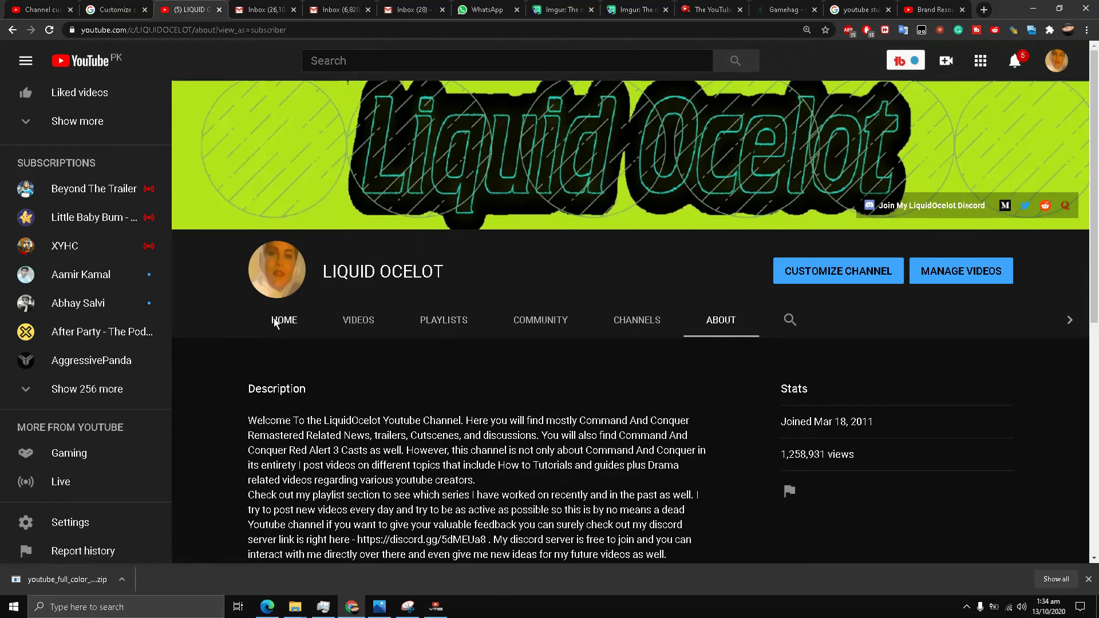
Step: Open the channel's Videos page and look over the uploads and the channel banner
{"action": "left_click", "coordinate": [382, 326]}
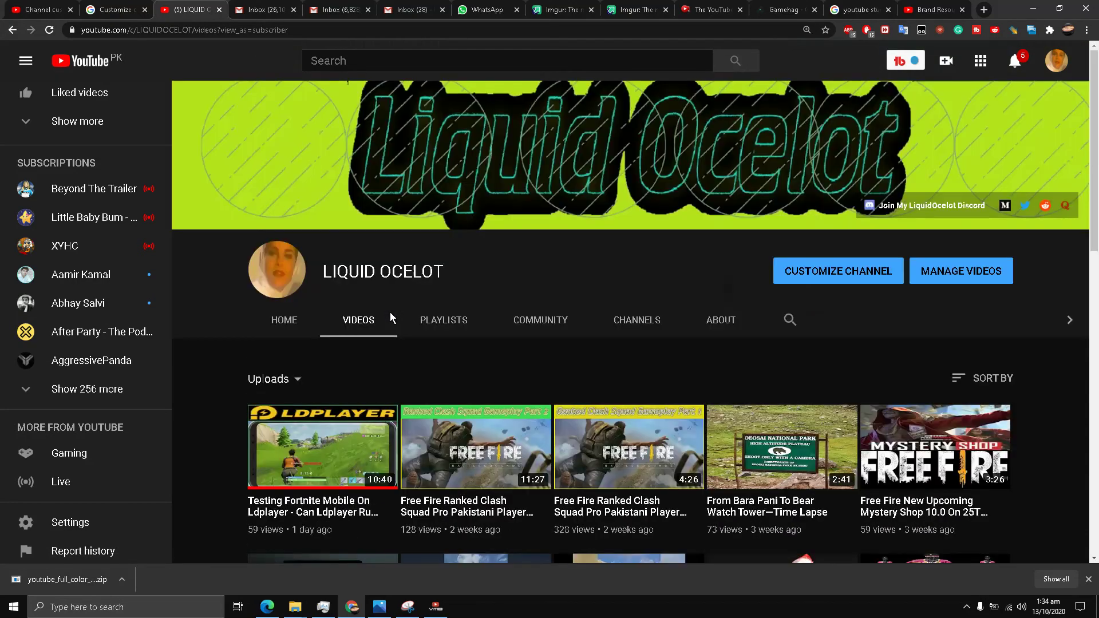
{"action": "scroll", "coordinate": [391, 294], "scroll_direction": "down", "scroll_amount": 4}
{"action": "scroll", "coordinate": [389, 294], "scroll_direction": "up", "scroll_amount": 4}
{"action": "scroll", "coordinate": [390, 294], "scroll_direction": "down", "scroll_amount": 4}
{"action": "scroll", "coordinate": [390, 293], "scroll_direction": "up", "scroll_amount": 4}
{"action": "scroll", "coordinate": [390, 294], "scroll_direction": "down", "scroll_amount": 1}
{"action": "scroll", "coordinate": [388, 293], "scroll_direction": "up", "scroll_amount": 1}
{"action": "scroll", "coordinate": [498, 233], "scroll_direction": "down", "scroll_amount": 4}
{"action": "scroll", "coordinate": [451, 279], "scroll_direction": "up", "scroll_amount": 4}
{"action": "left_click", "coordinate": [1014, 60]}
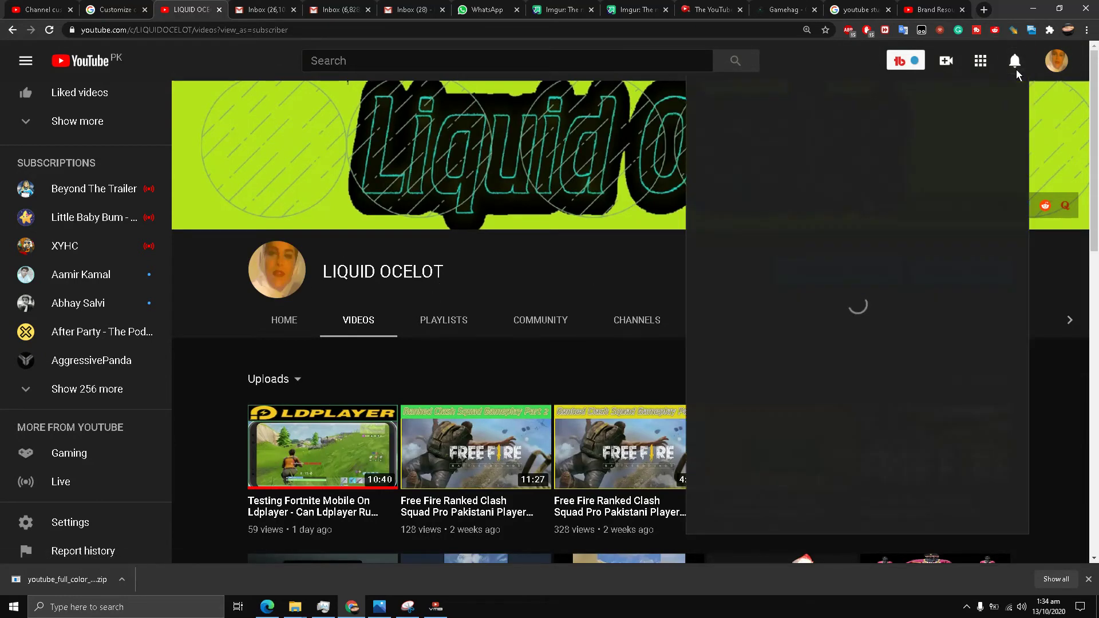
{"action": "left_click", "coordinate": [1014, 60]}
{"action": "scroll", "coordinate": [509, 266], "scroll_direction": "down", "scroll_amount": 2}
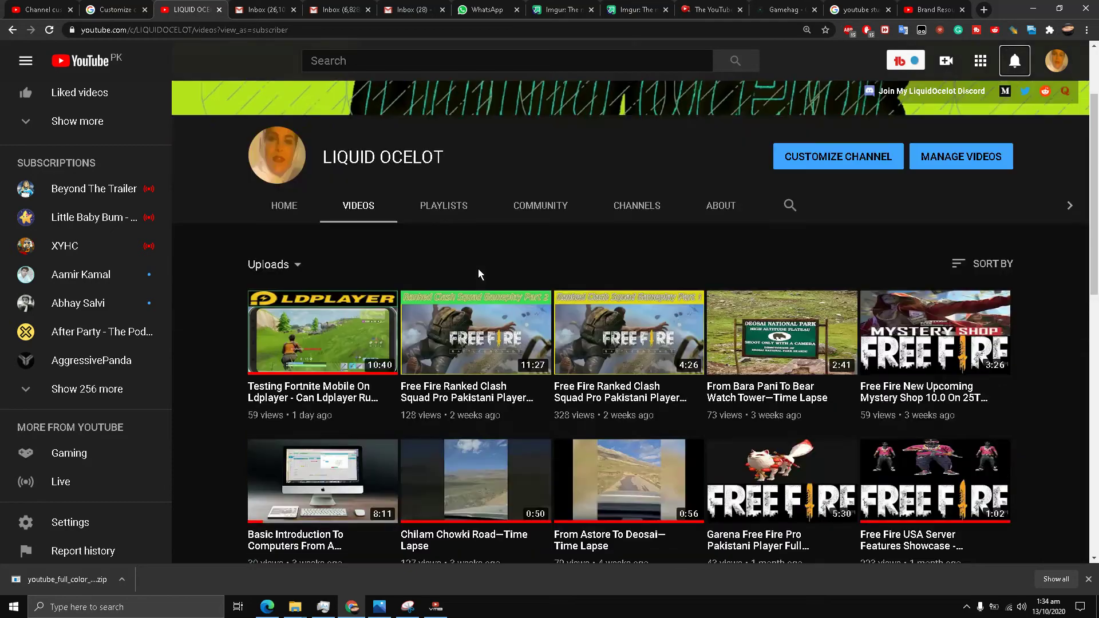
{"action": "scroll", "coordinate": [478, 269], "scroll_direction": "up", "scroll_amount": 2}
{"action": "scroll", "coordinate": [479, 267], "scroll_direction": "down", "scroll_amount": 2}
{"action": "scroll", "coordinate": [480, 267], "scroll_direction": "up", "scroll_amount": 2}
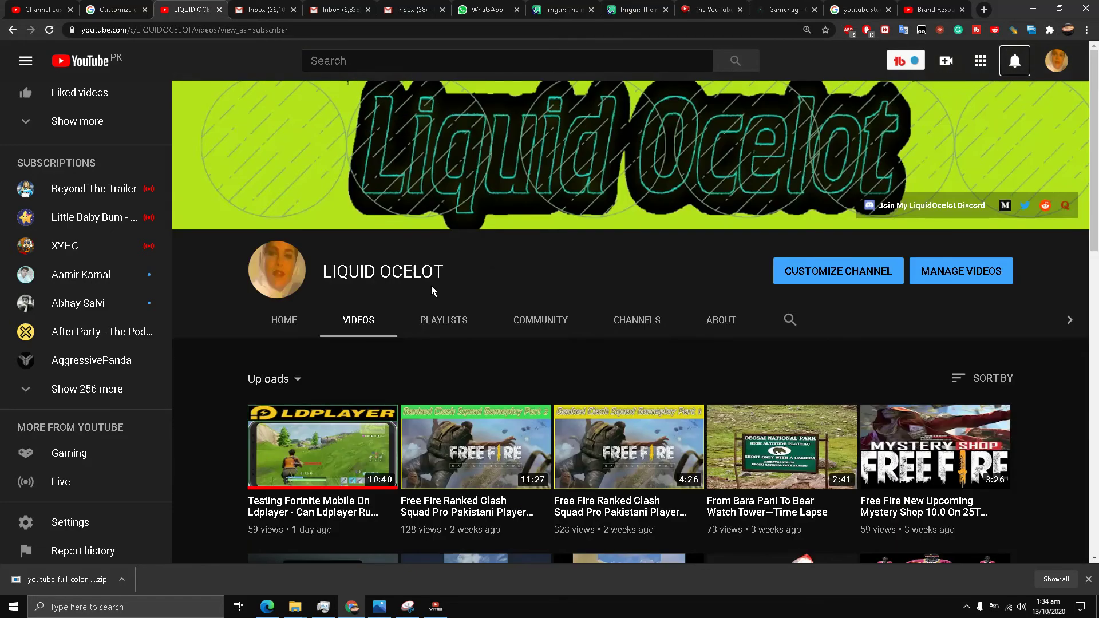
{"action": "scroll", "coordinate": [432, 288], "scroll_direction": "down", "scroll_amount": 4}
{"action": "scroll", "coordinate": [432, 290], "scroll_direction": "up", "scroll_amount": 4}
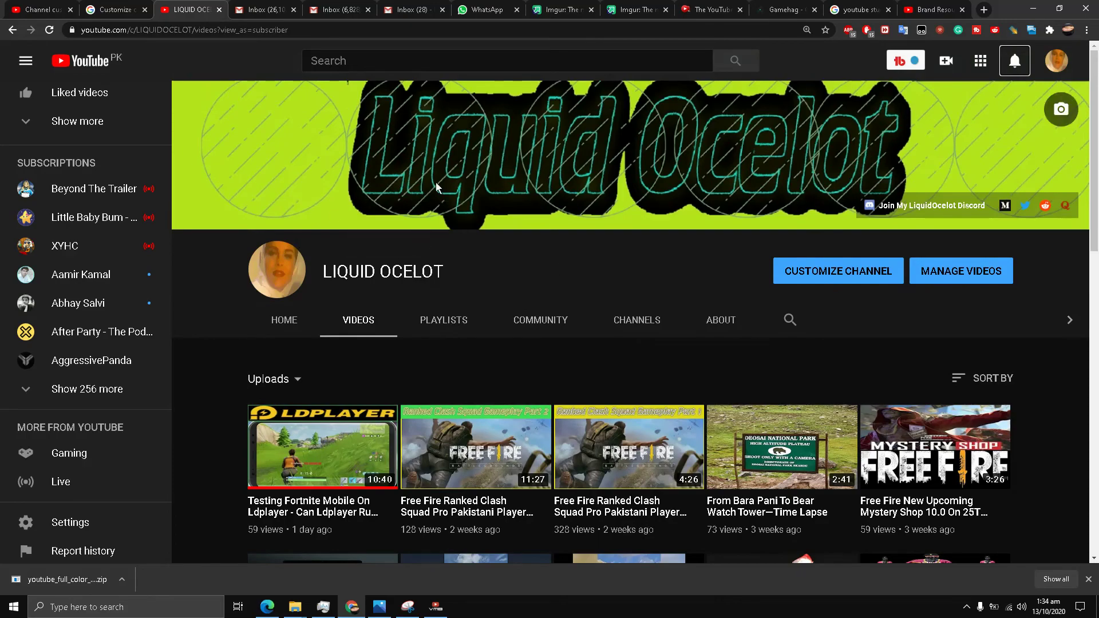
{"action": "scroll", "coordinate": [383, 253], "scroll_direction": "down", "scroll_amount": 3}
{"action": "scroll", "coordinate": [382, 246], "scroll_direction": "up", "scroll_amount": 3}
{"action": "scroll", "coordinate": [382, 247], "scroll_direction": "down", "scroll_amount": 4}
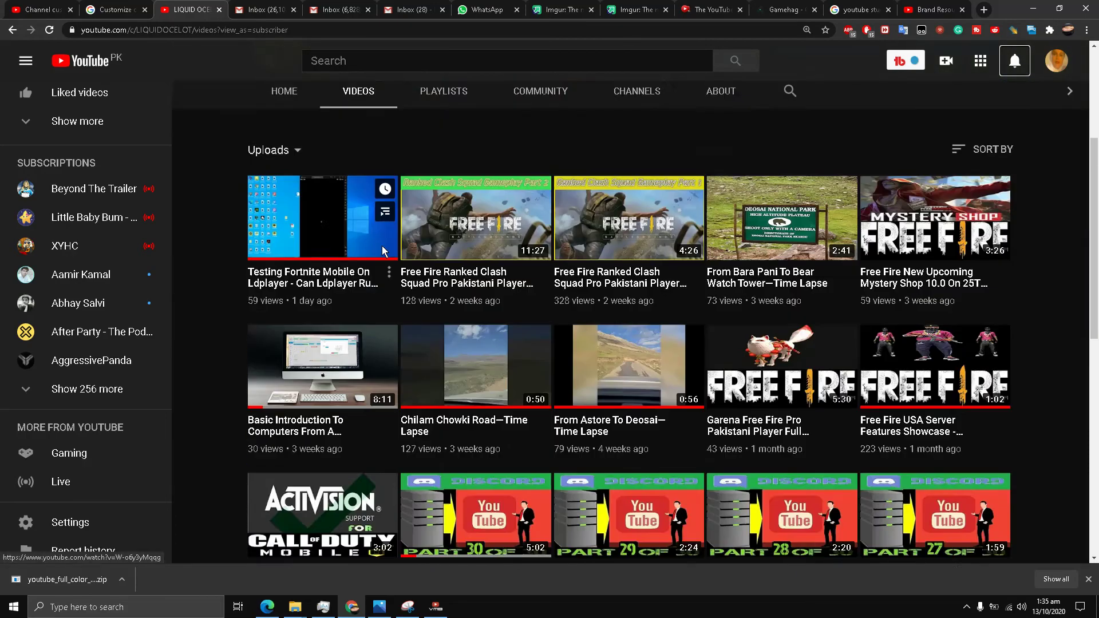
{"action": "scroll", "coordinate": [378, 243], "scroll_direction": "up", "scroll_amount": 4}
{"action": "scroll", "coordinate": [379, 240], "scroll_direction": "down", "scroll_amount": 4}
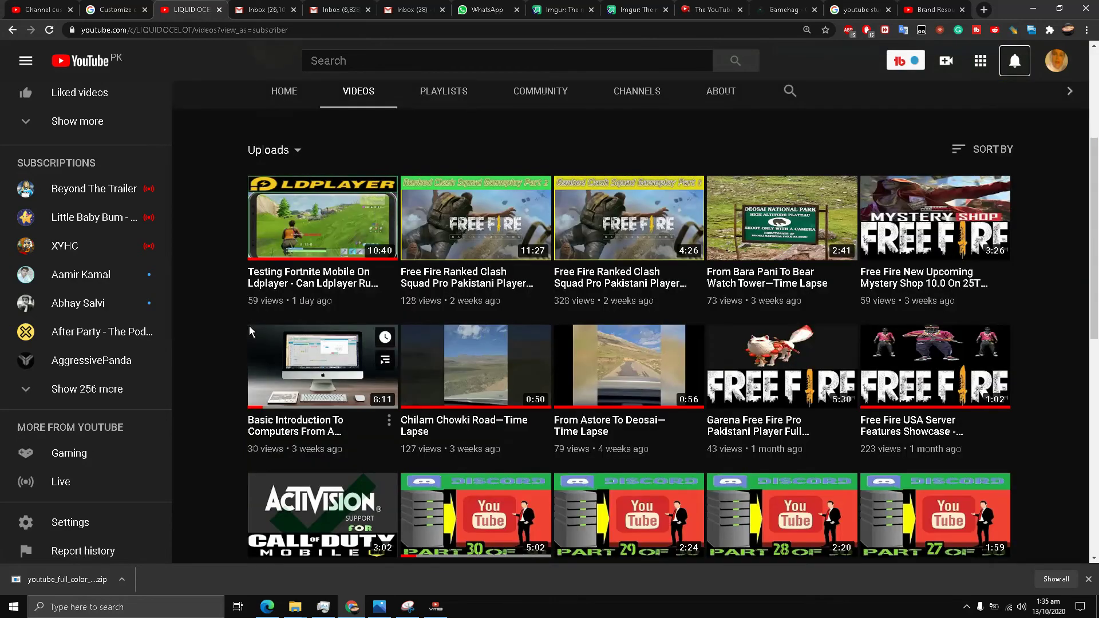
{"action": "scroll", "coordinate": [630, 298], "scroll_direction": "up", "scroll_amount": 4}
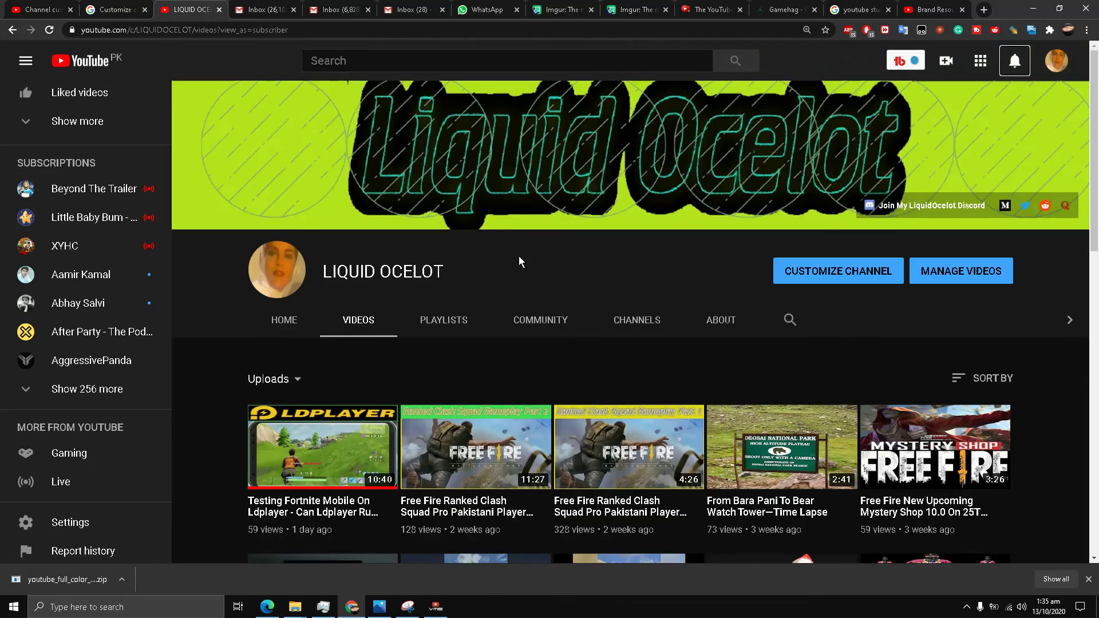
{"action": "scroll", "coordinate": [448, 259], "scroll_direction": "down", "scroll_amount": 4}
{"action": "scroll", "coordinate": [451, 231], "scroll_direction": "up", "scroll_amount": 4}
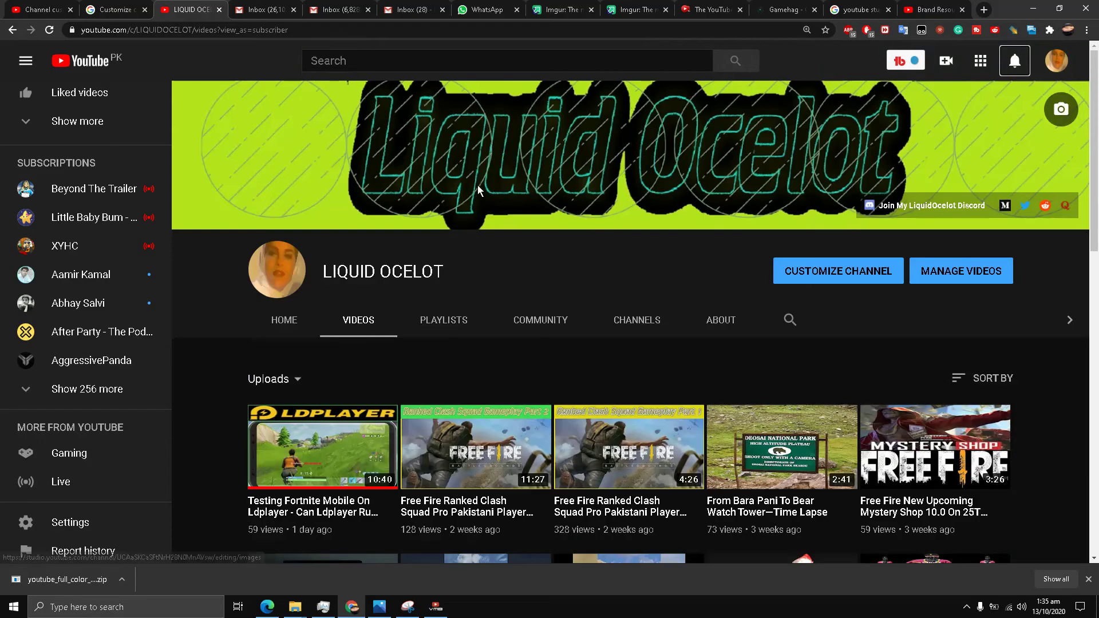
{"action": "scroll", "coordinate": [482, 193], "scroll_direction": "down", "scroll_amount": 3}
{"action": "scroll", "coordinate": [483, 194], "scroll_direction": "up", "scroll_amount": 3}
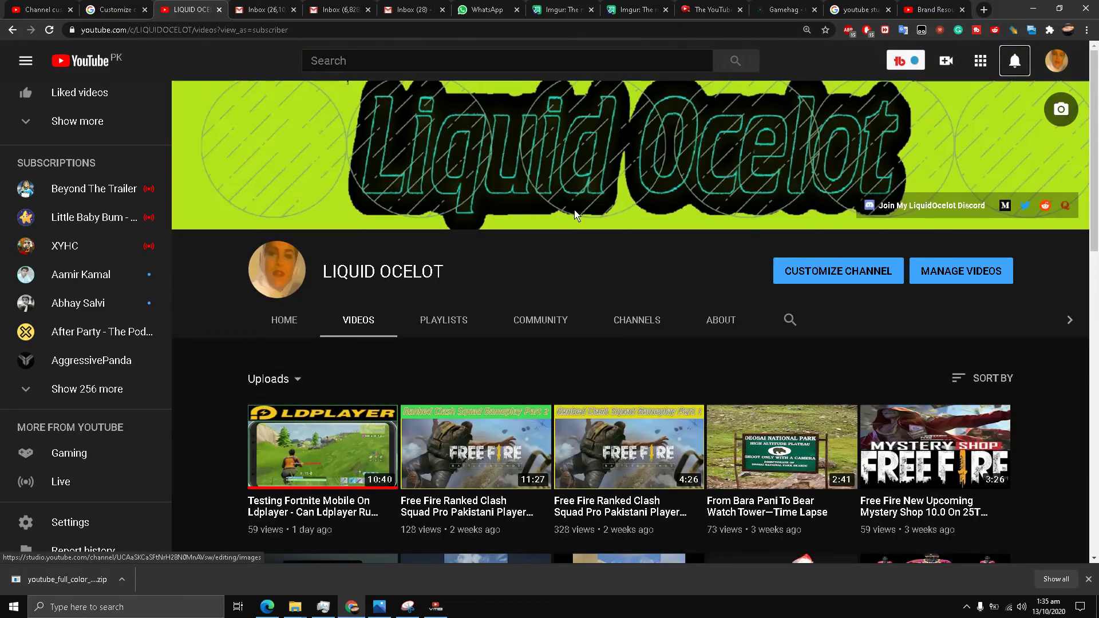
{"action": "scroll", "coordinate": [441, 211], "scroll_direction": "down", "scroll_amount": 3}
{"action": "scroll", "coordinate": [682, 178], "scroll_direction": "up", "scroll_amount": 3}
{"action": "scroll", "coordinate": [542, 222], "scroll_direction": "down", "scroll_amount": 3}
{"action": "scroll", "coordinate": [542, 221], "scroll_direction": "up", "scroll_amount": 2}
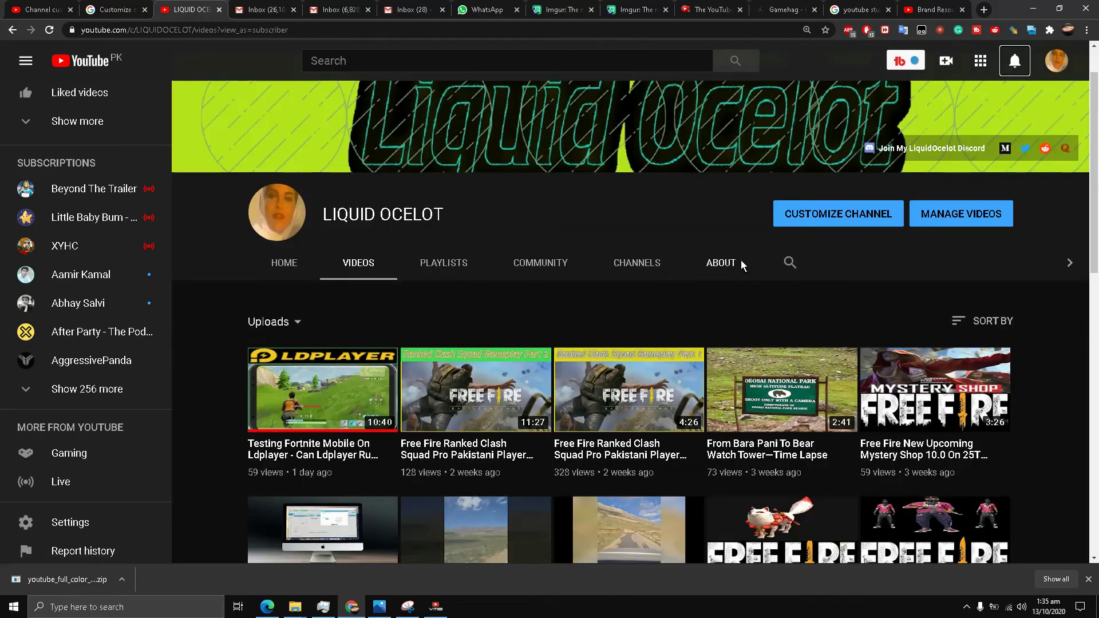
{"action": "scroll", "coordinate": [373, 226], "scroll_direction": "up", "scroll_amount": 1}
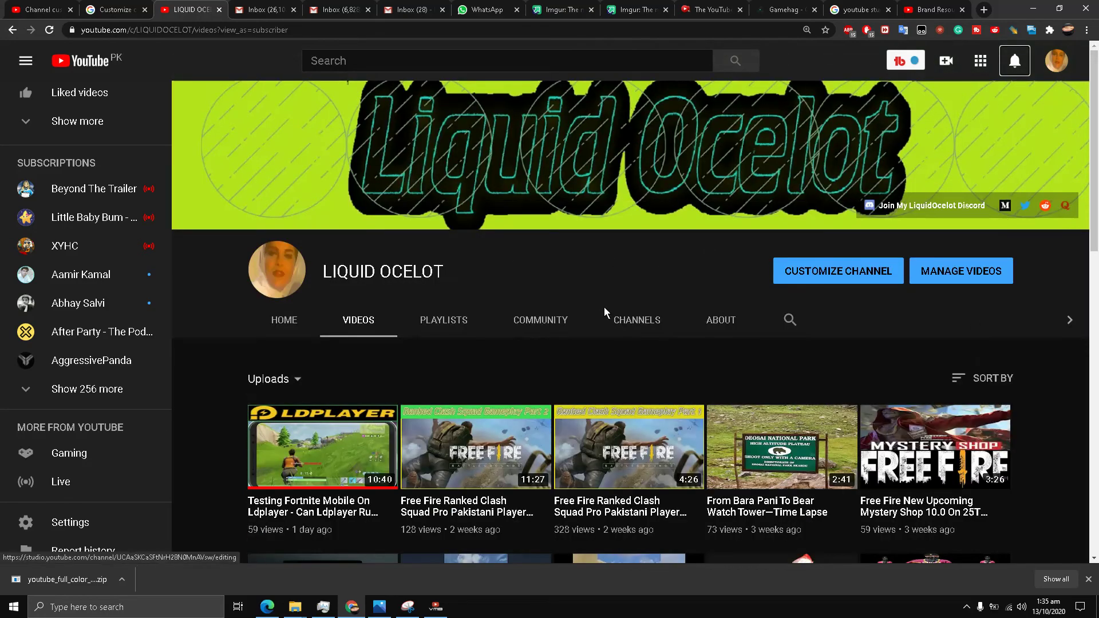
{"action": "scroll", "coordinate": [533, 293], "scroll_direction": "down", "scroll_amount": 4}
{"action": "scroll", "coordinate": [502, 286], "scroll_direction": "up", "scroll_amount": 4}
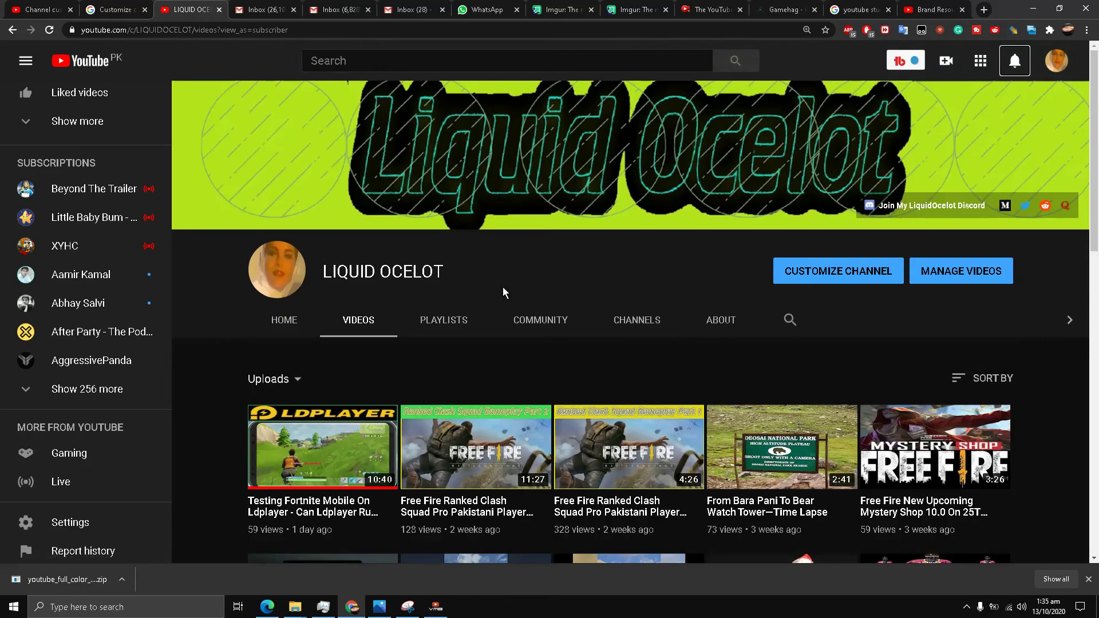
{"action": "scroll", "coordinate": [503, 287], "scroll_direction": "down", "scroll_amount": 2}
{"action": "scroll", "coordinate": [502, 286], "scroll_direction": "up", "scroll_amount": 2}
{"action": "scroll", "coordinate": [502, 286], "scroll_direction": "down", "scroll_amount": 4}
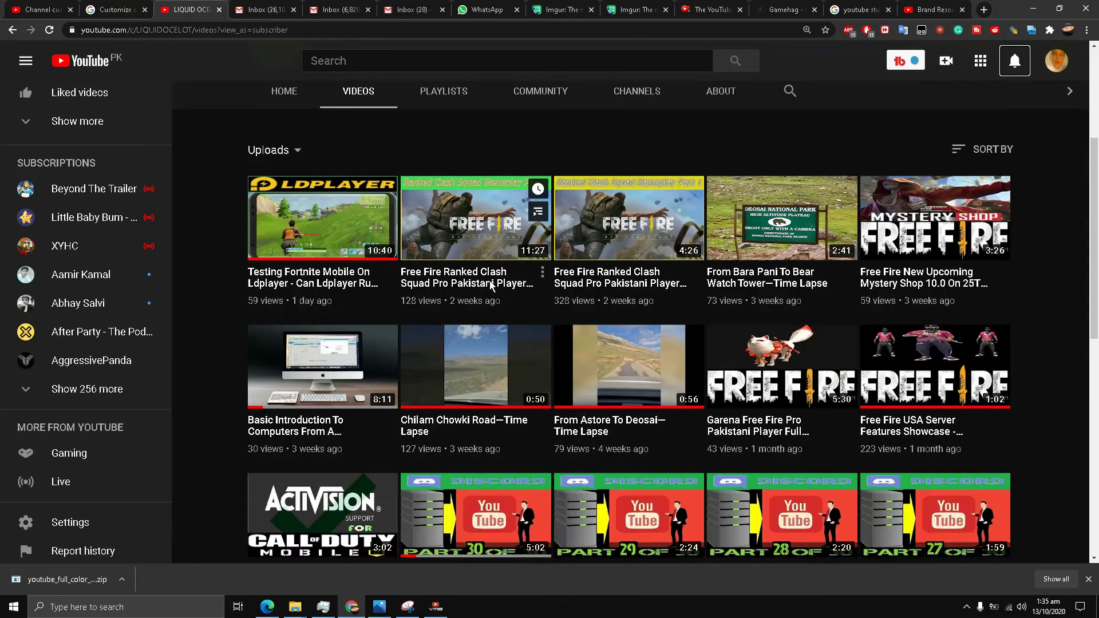
{"action": "scroll", "coordinate": [491, 285], "scroll_direction": "up", "scroll_amount": 4}
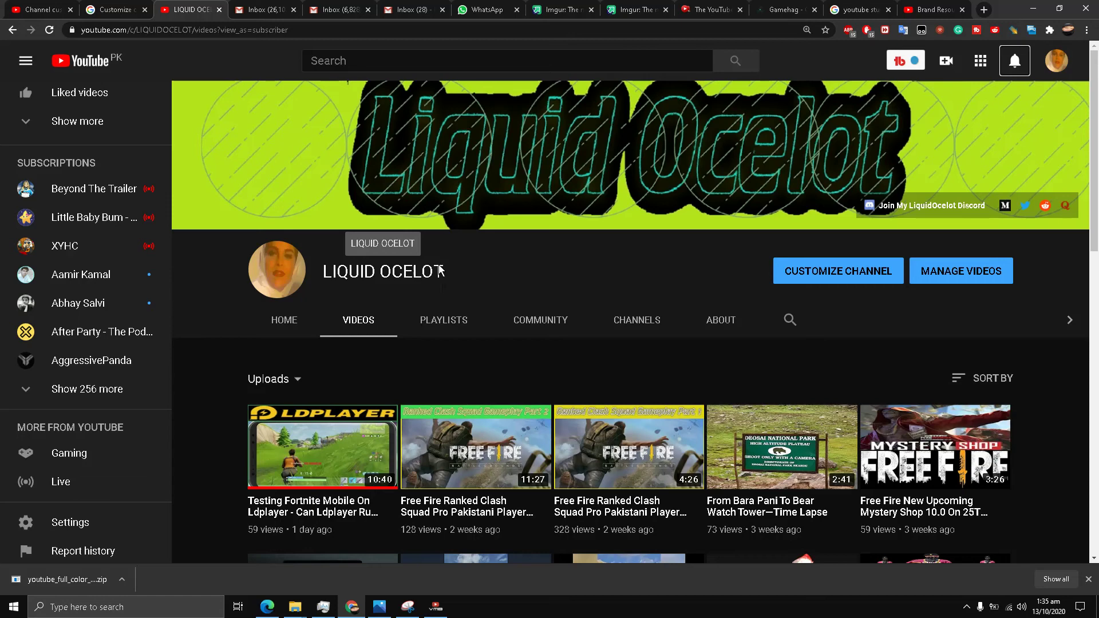
{"action": "left_click", "coordinate": [377, 61]}
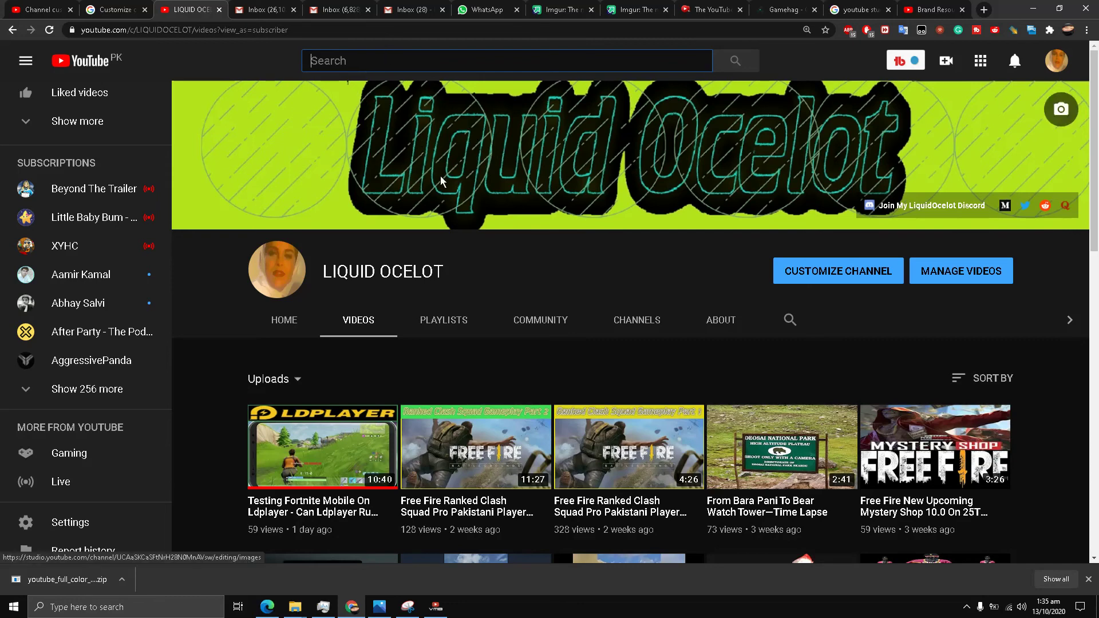
{"action": "left_click", "coordinate": [85, 607]}
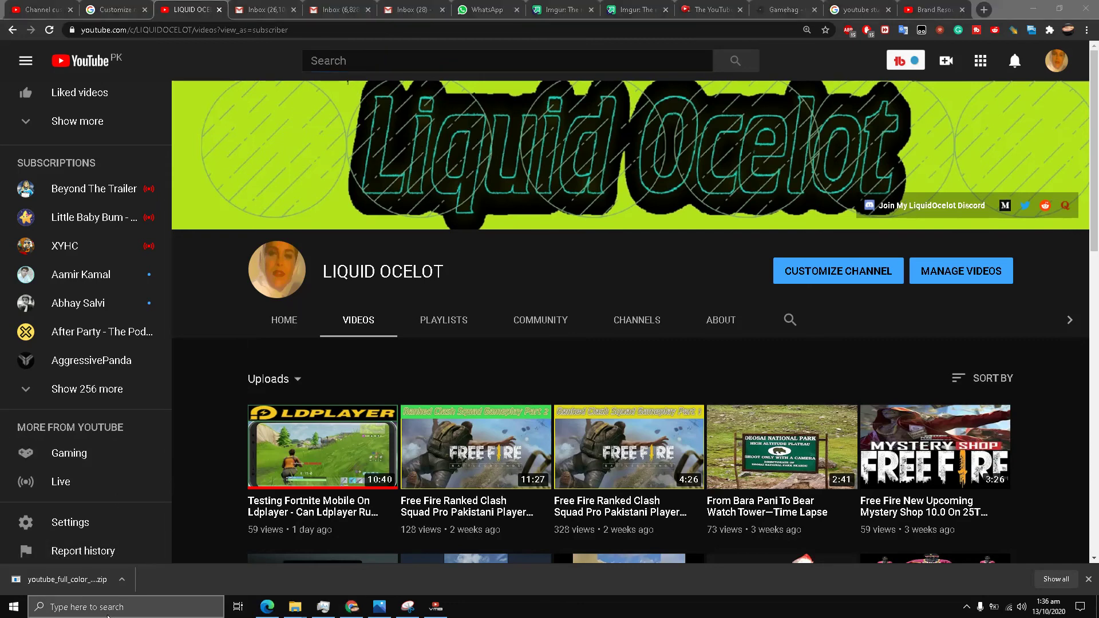
{"action": "left_click", "coordinate": [543, 284]}
{"action": "scroll", "coordinate": [486, 212], "scroll_direction": "down", "scroll_amount": 2}
{"action": "scroll", "coordinate": [504, 192], "scroll_direction": "up", "scroll_amount": 2}
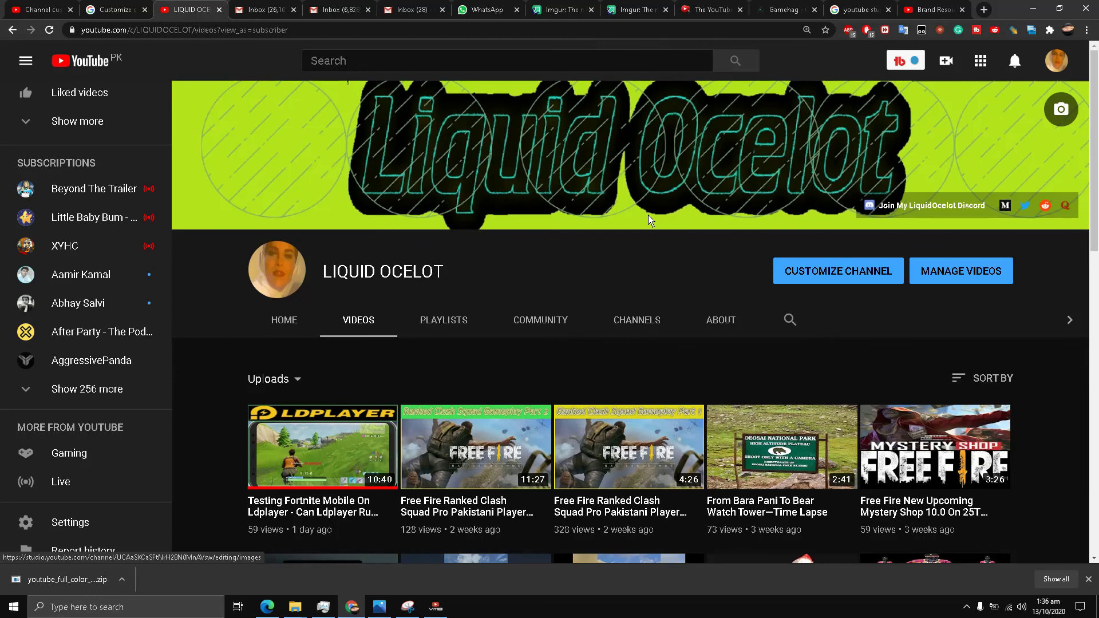
Step: Switch to Video Marketing Blaster Pro and review the video details, especially the title, for the keyword "youtube studio new update helps customize channel layout easily now"
{"action": "left_click", "coordinate": [435, 607]}
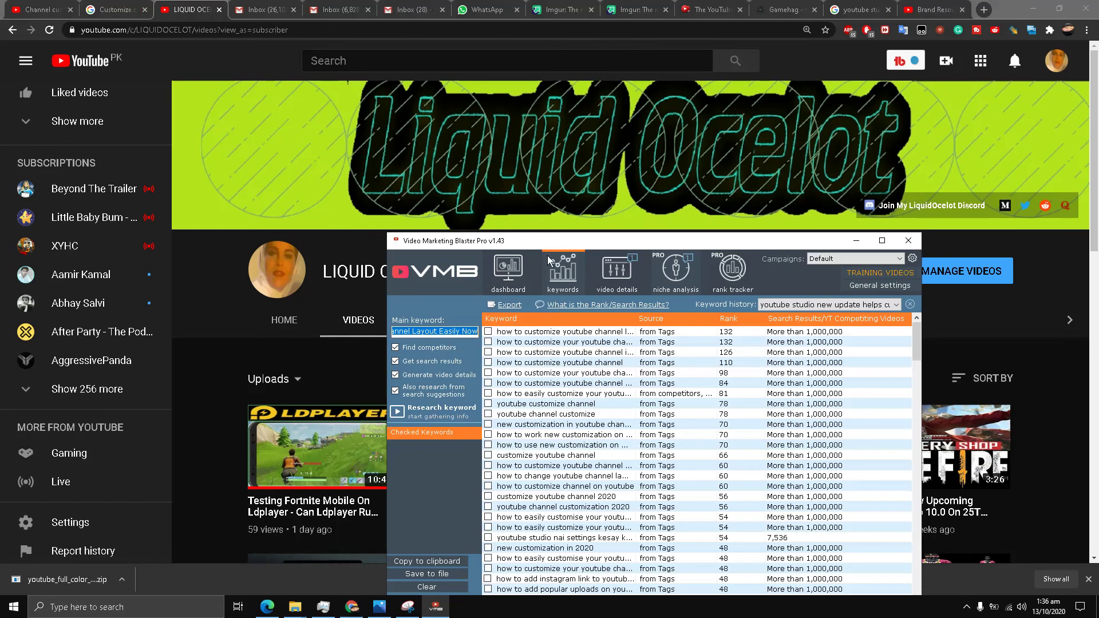
{"action": "left_click", "coordinate": [617, 270]}
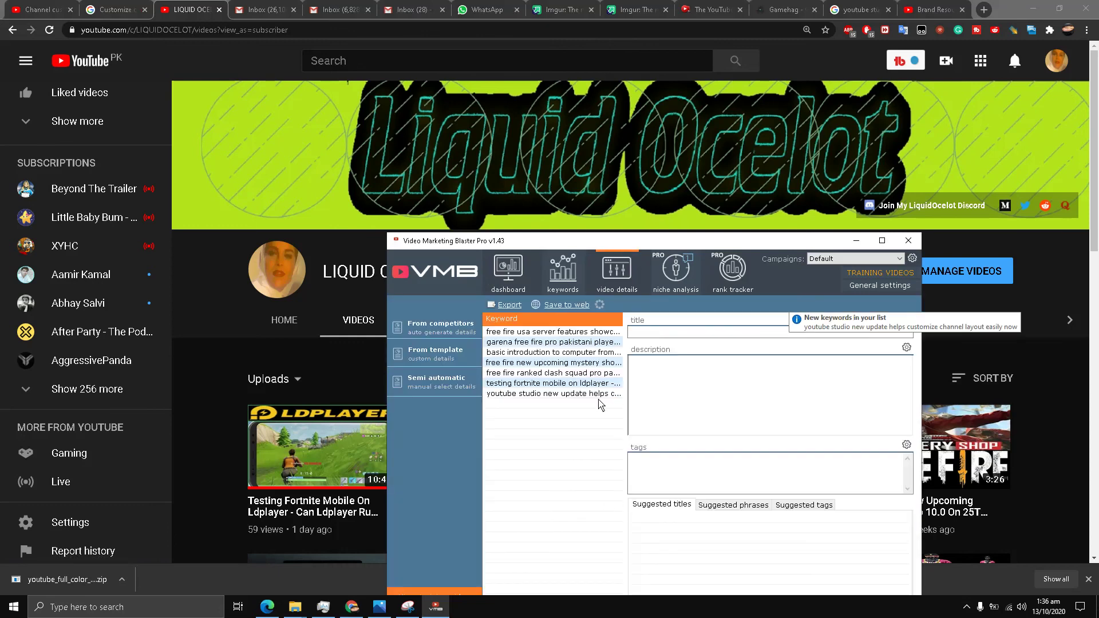
{"action": "left_click", "coordinate": [596, 396]}
{"action": "left_click_drag", "start_coordinate": [714, 333], "coordinate": [928, 368]}
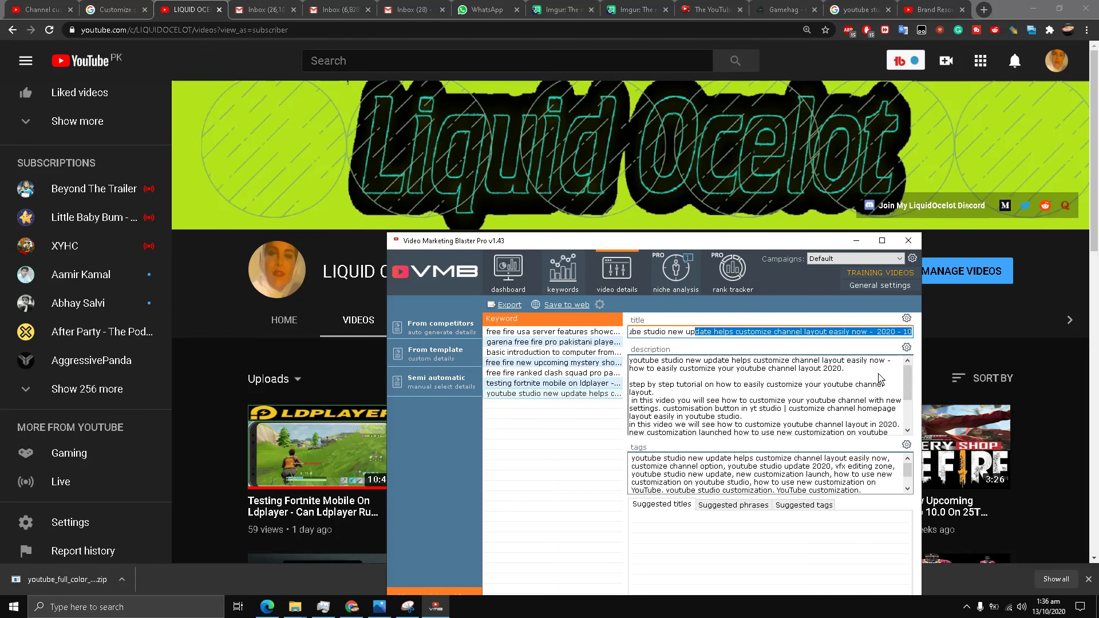
{"action": "left_click", "coordinate": [886, 336]}
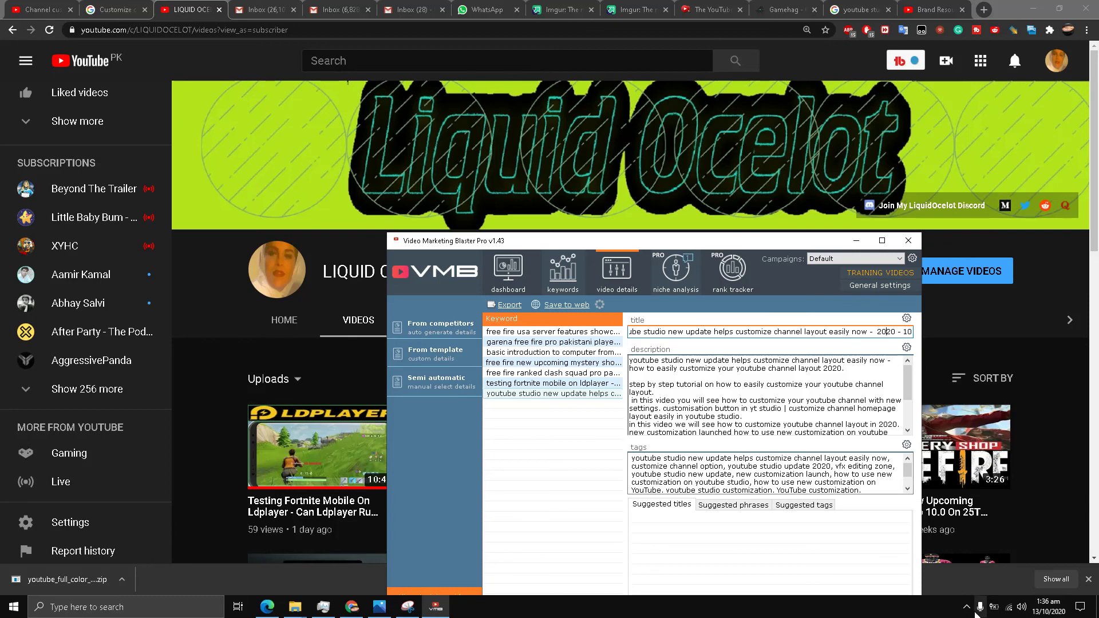
{"action": "left_click", "coordinate": [972, 612]}
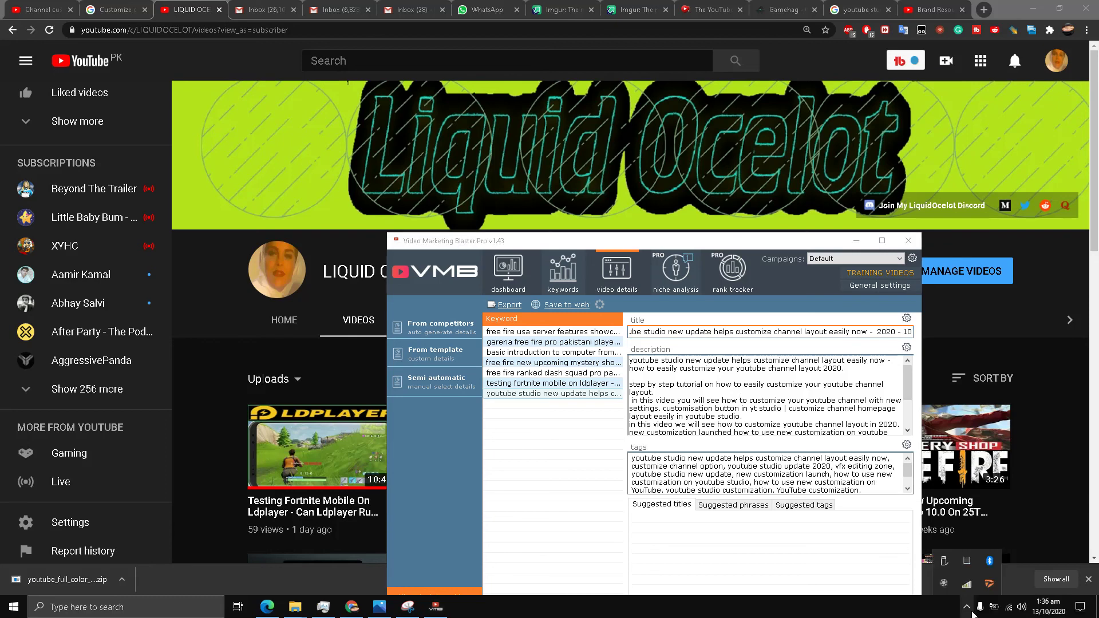
{"action": "left_click", "coordinate": [944, 583]}
{"action": "left_click", "coordinate": [1071, 567]}
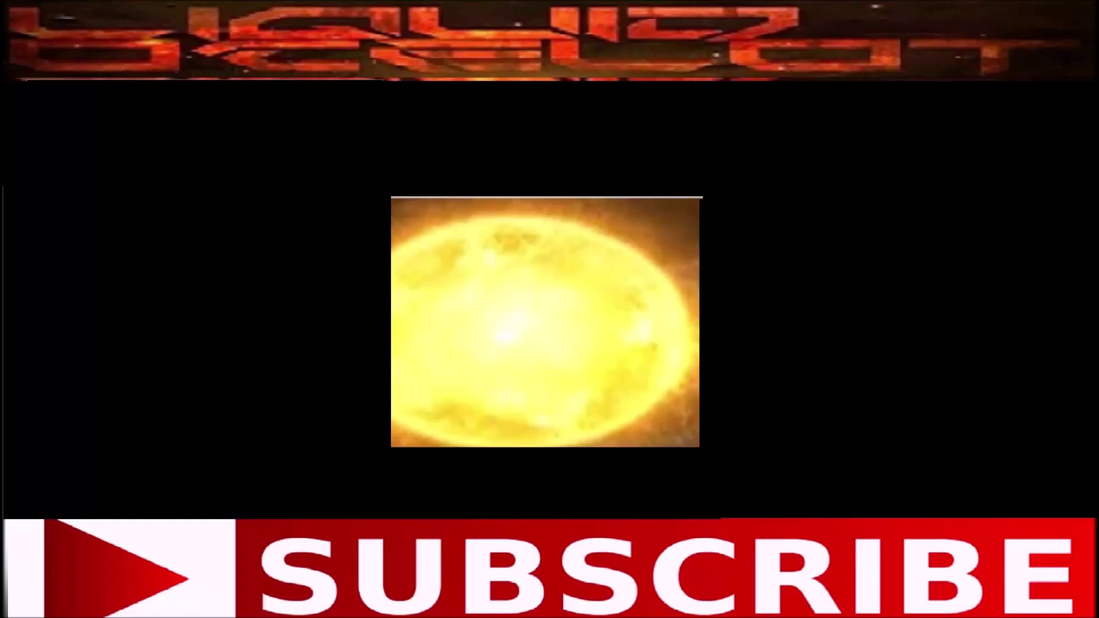